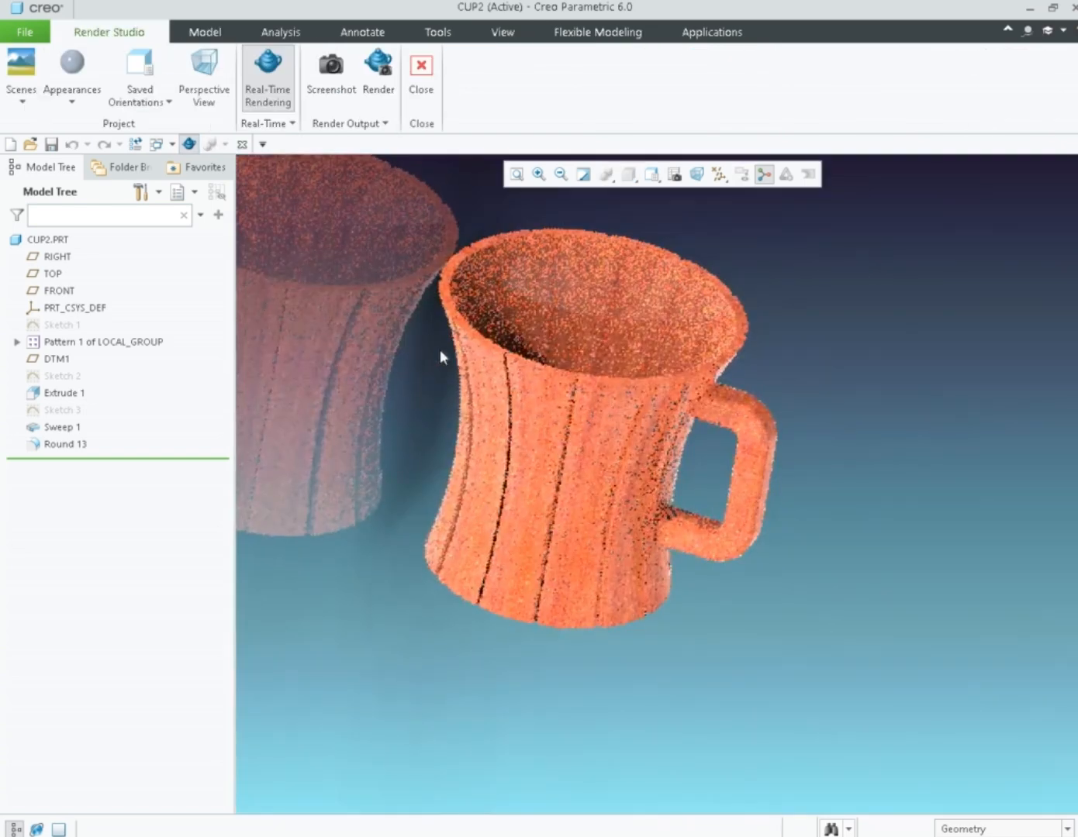
# Set the render scene's floor plane to XY plane (-Z), and exit Render Studio.
pyautogui.click(20, 73)
pyautogui.click(89, 344)
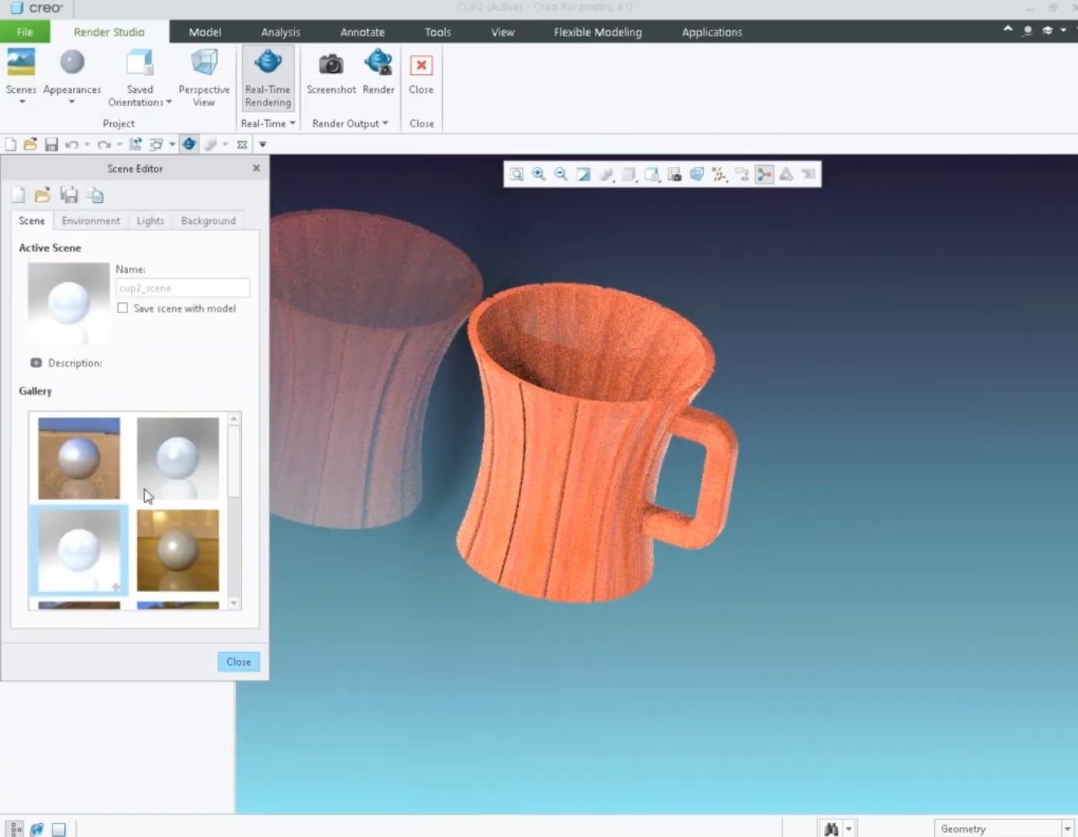
pyautogui.click(91, 221)
pyautogui.click(151, 568)
pyautogui.click(149, 603)
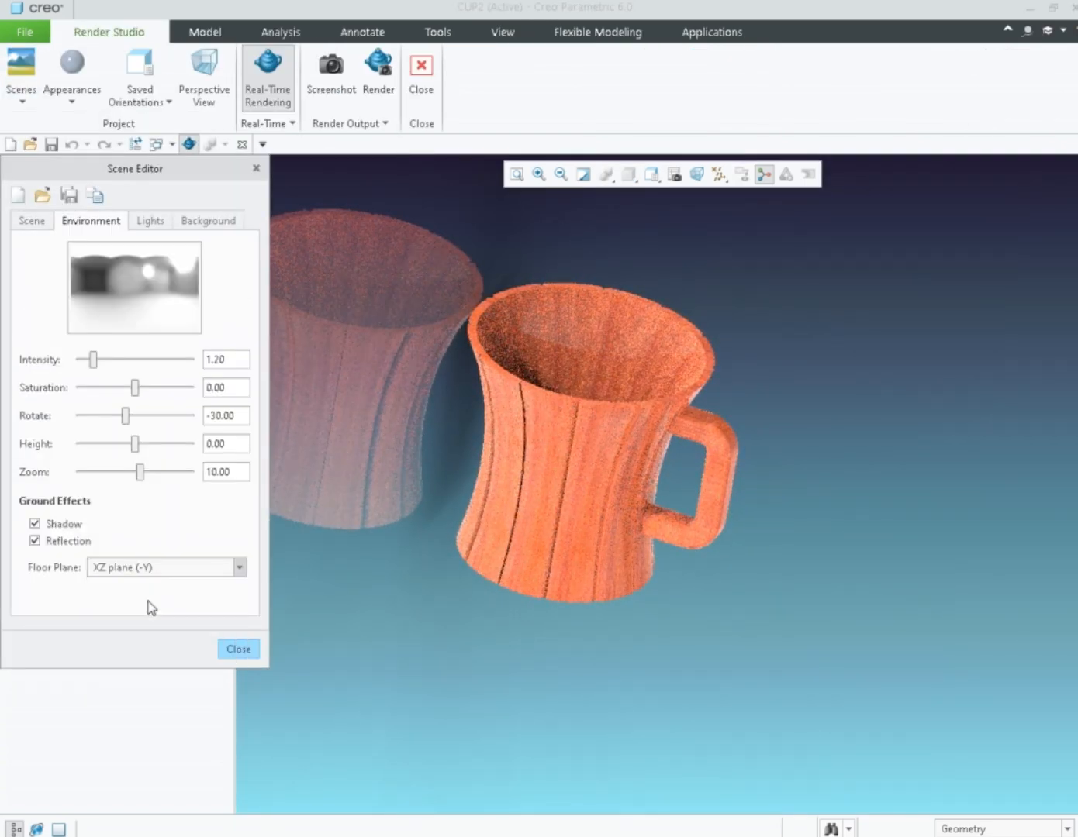
pyautogui.moveTo(709, 597); pyautogui.dragTo(694, 626, button='middle')
pyautogui.scroll(4, 562, 547)
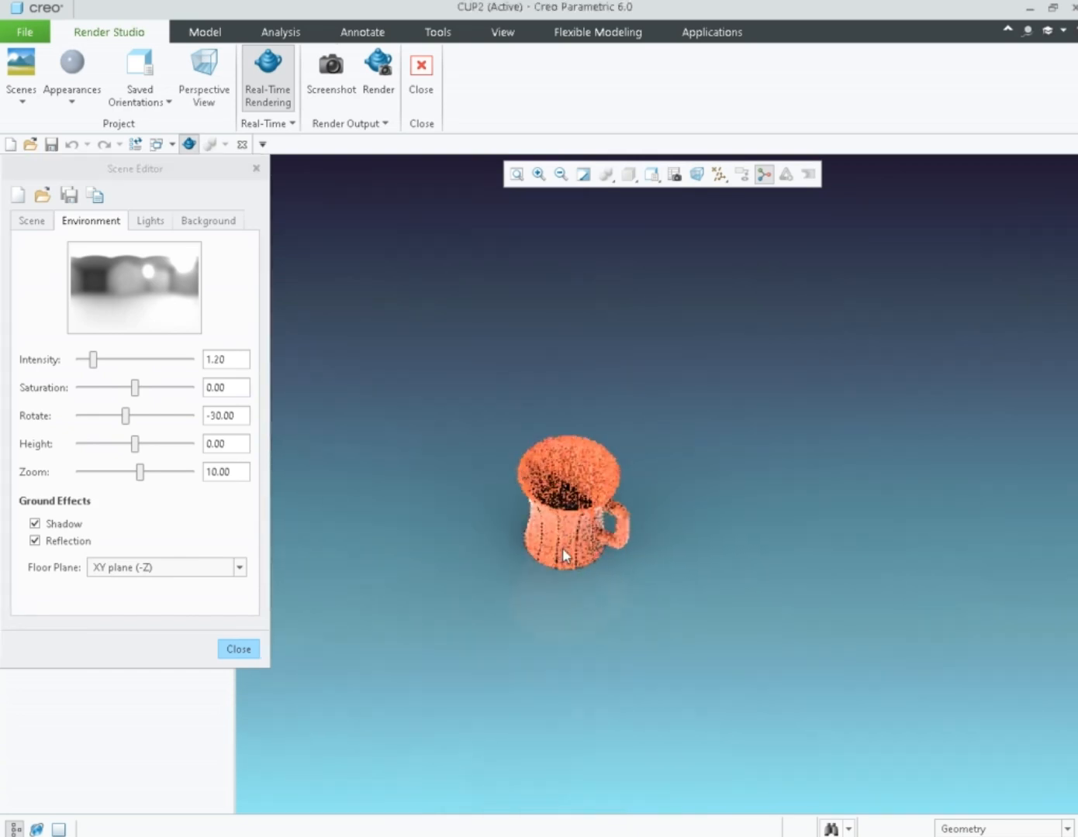
pyautogui.scroll(-4, 563, 547)
pyautogui.click(256, 168)
pyautogui.click(421, 71)
# Start a sketch on the TOP datum plane, oriented parallel to the screen, with the model shown without hidden lines.
pyautogui.moveTo(349, 361); pyautogui.dragTo(299, 380, button='middle')
pyautogui.moveTo(391, 441); pyautogui.dragTo(645, 402, button='middle')
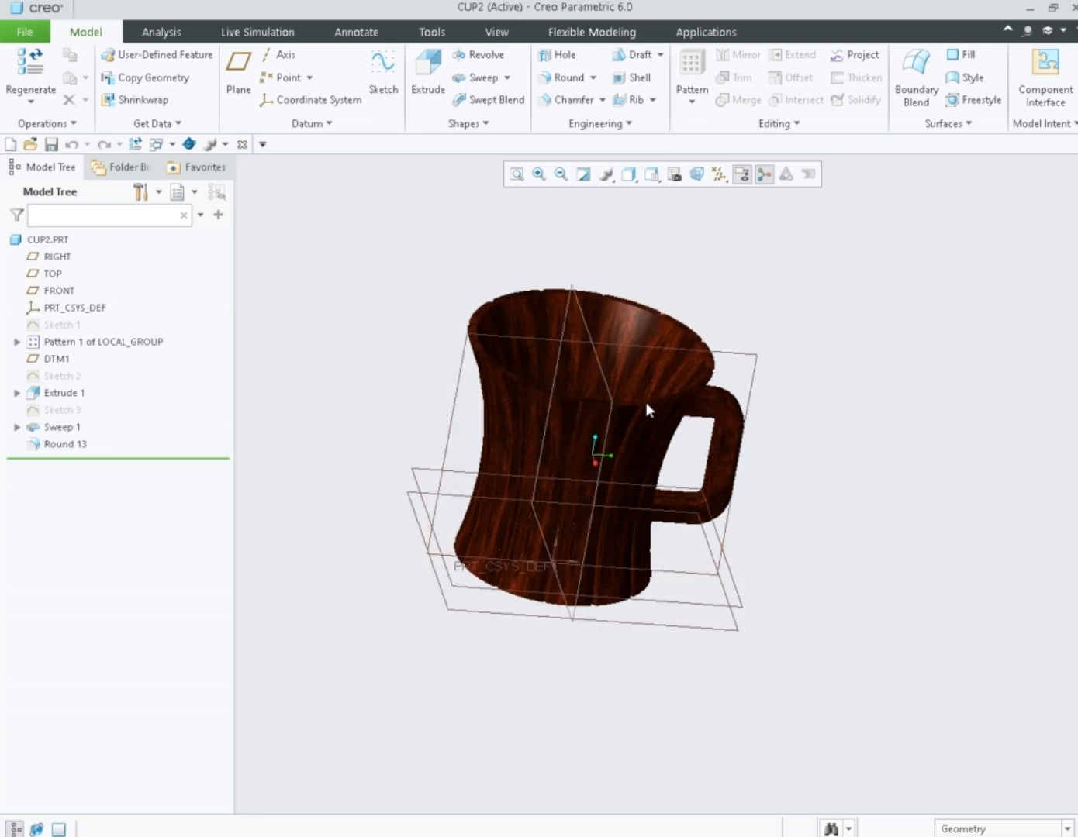
pyautogui.click(611, 418)
pyautogui.click(383, 78)
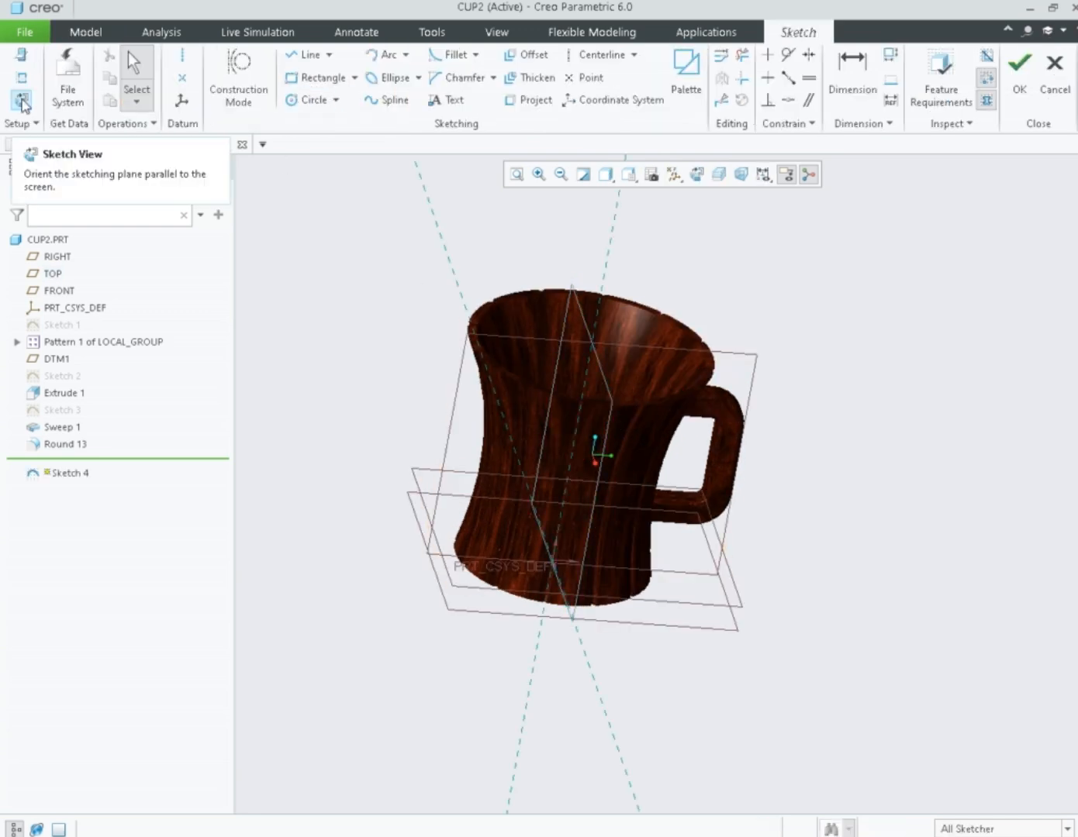
pyautogui.click(631, 181)
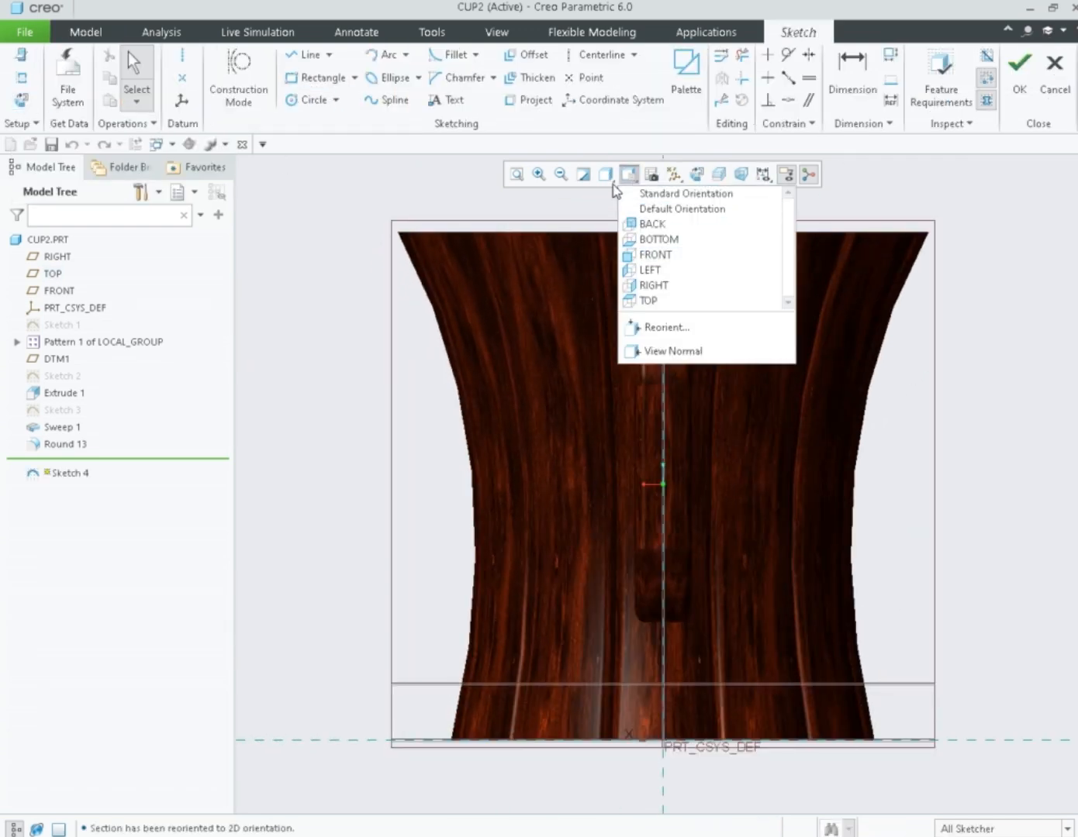
pyautogui.click(607, 175)
pyautogui.click(632, 251)
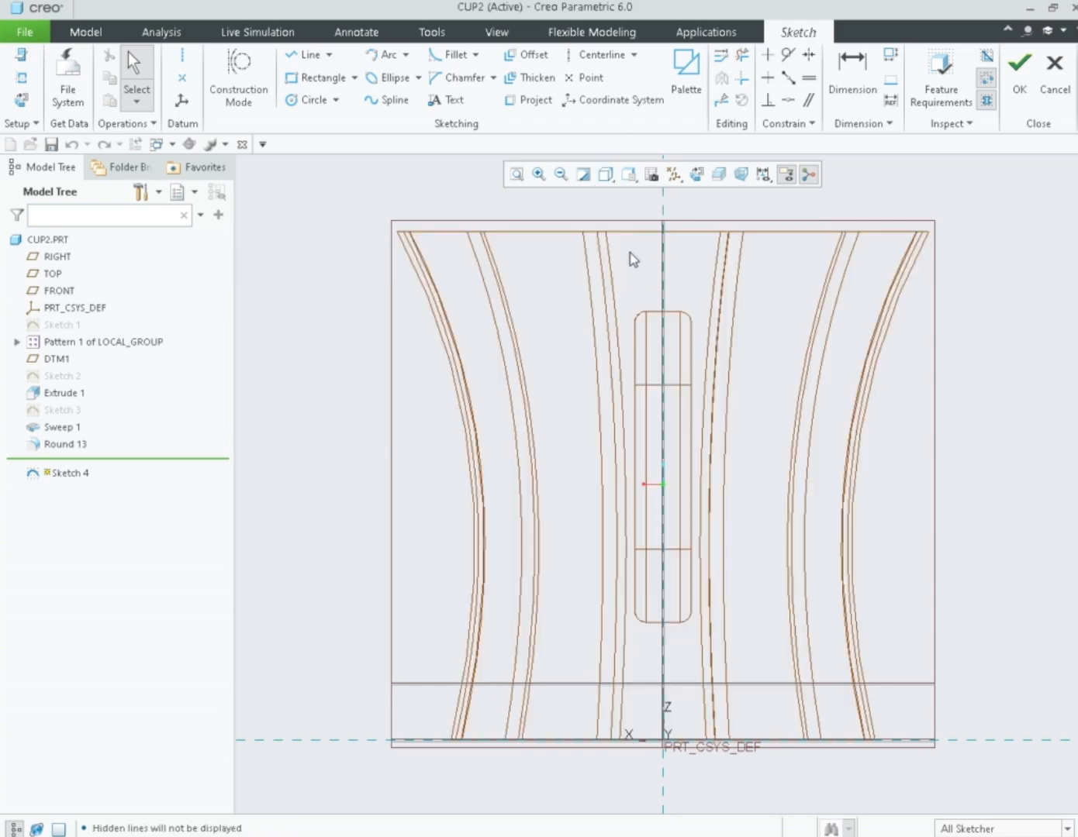
# Add the handle's top edge as a sketch reference and place a vertical datum centerline along the mug's axis.
pyautogui.click(22, 77)
pyautogui.click(653, 310)
pyautogui.scroll(-2, 344, 293)
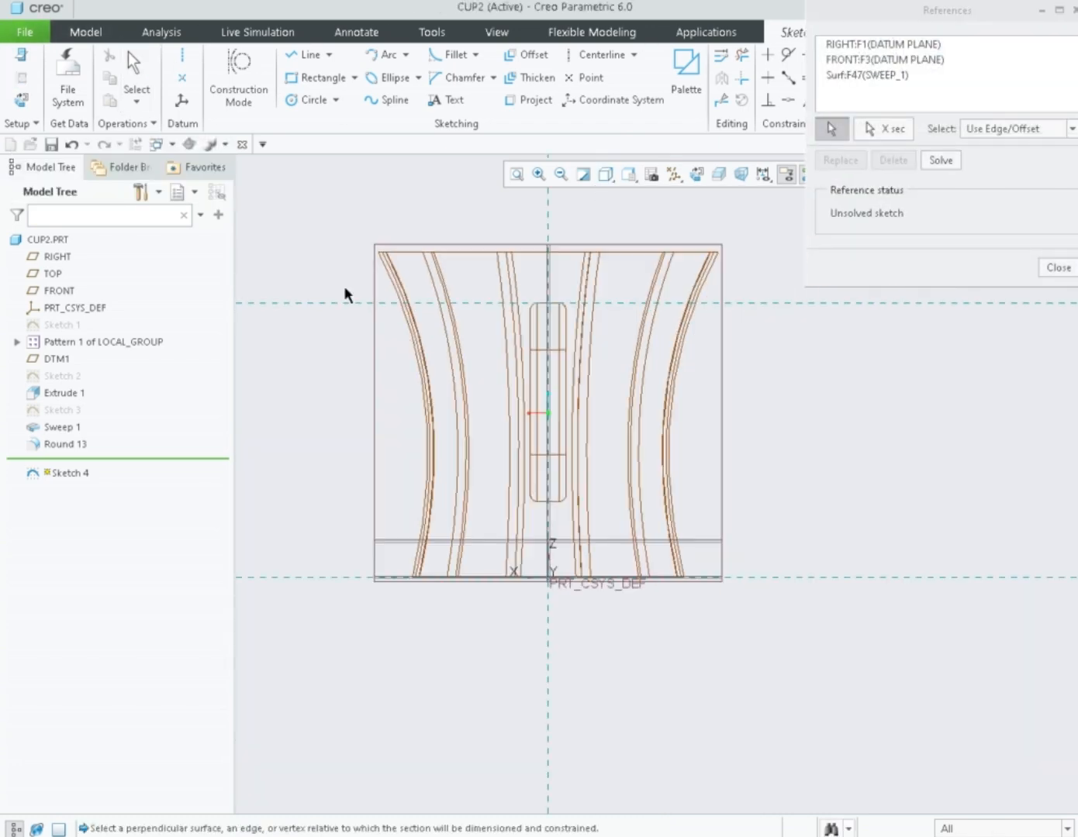
pyautogui.click(180, 54)
pyautogui.click(550, 220)
pyautogui.click(548, 332)
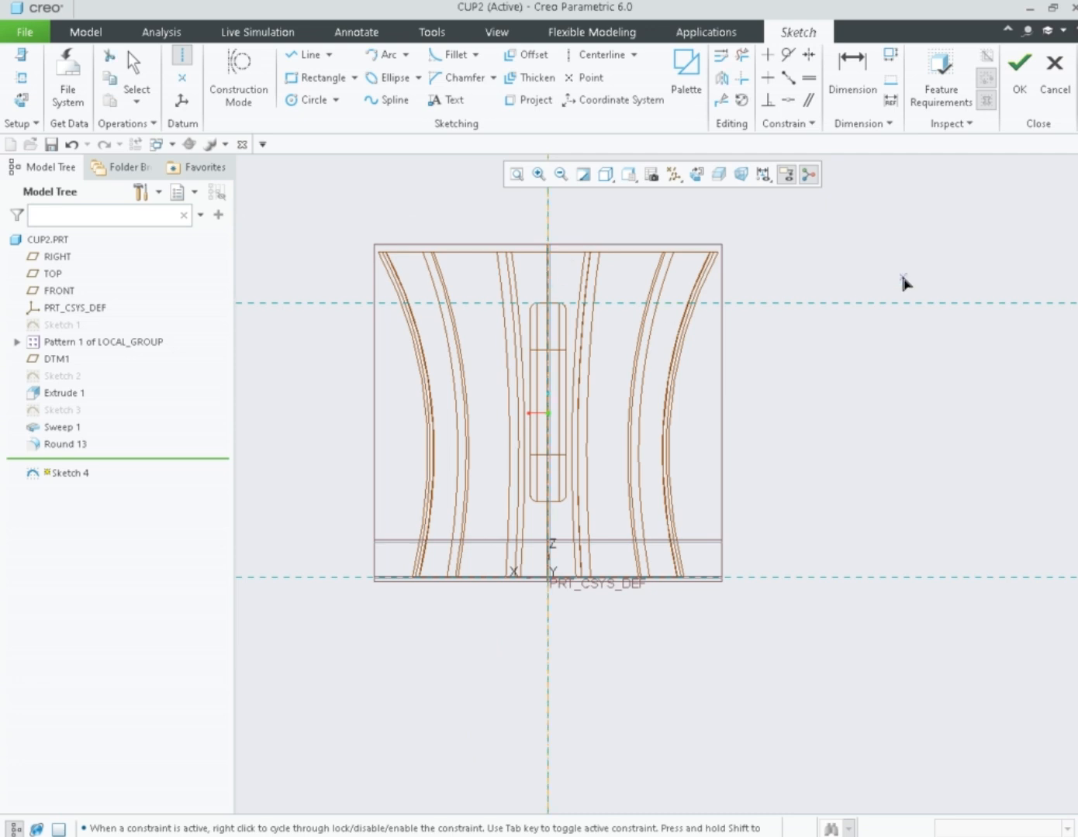
pyautogui.middleClick(904, 278)
# Add the handle's bottom edge as another sketch reference.
pyautogui.click(22, 77)
pyautogui.scroll(3, 545, 506)
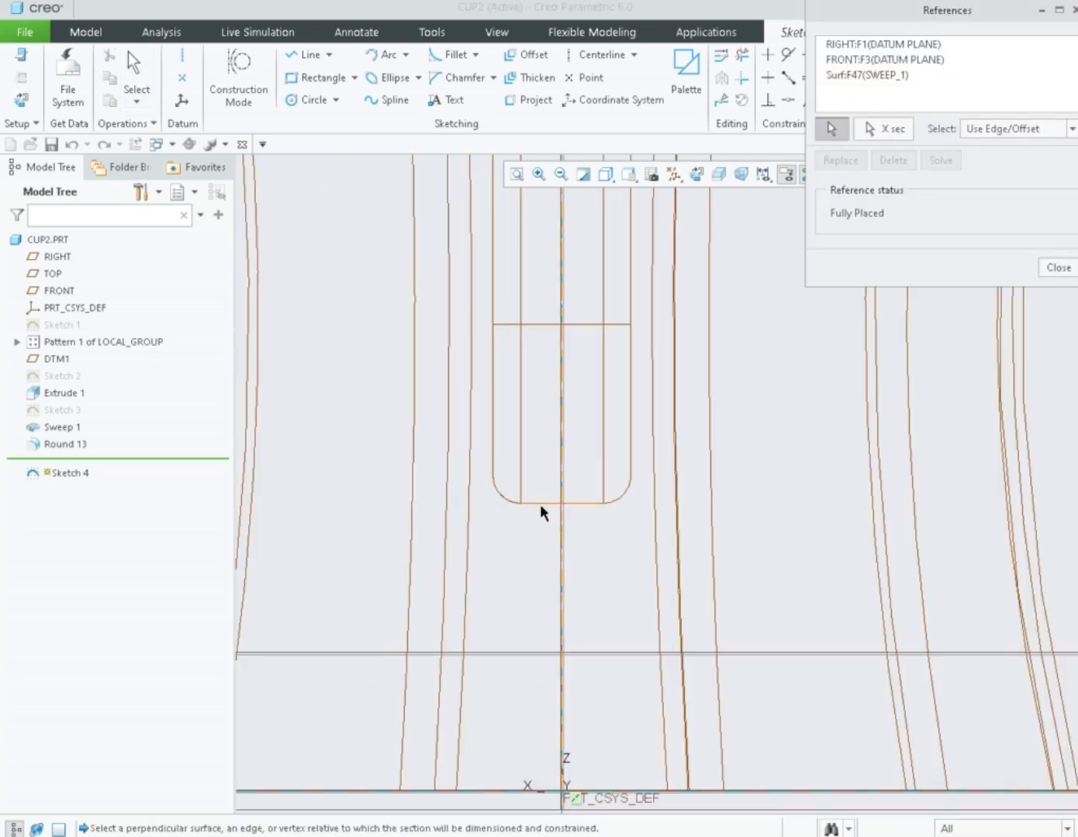
pyautogui.click(540, 511)
# Sketch a bulging spline about 9.2 tall along the outer side of the mug's wall, between the rim and the upper handle reference.
pyautogui.scroll(-5, 541, 518)
pyautogui.scroll(4, 626, 411)
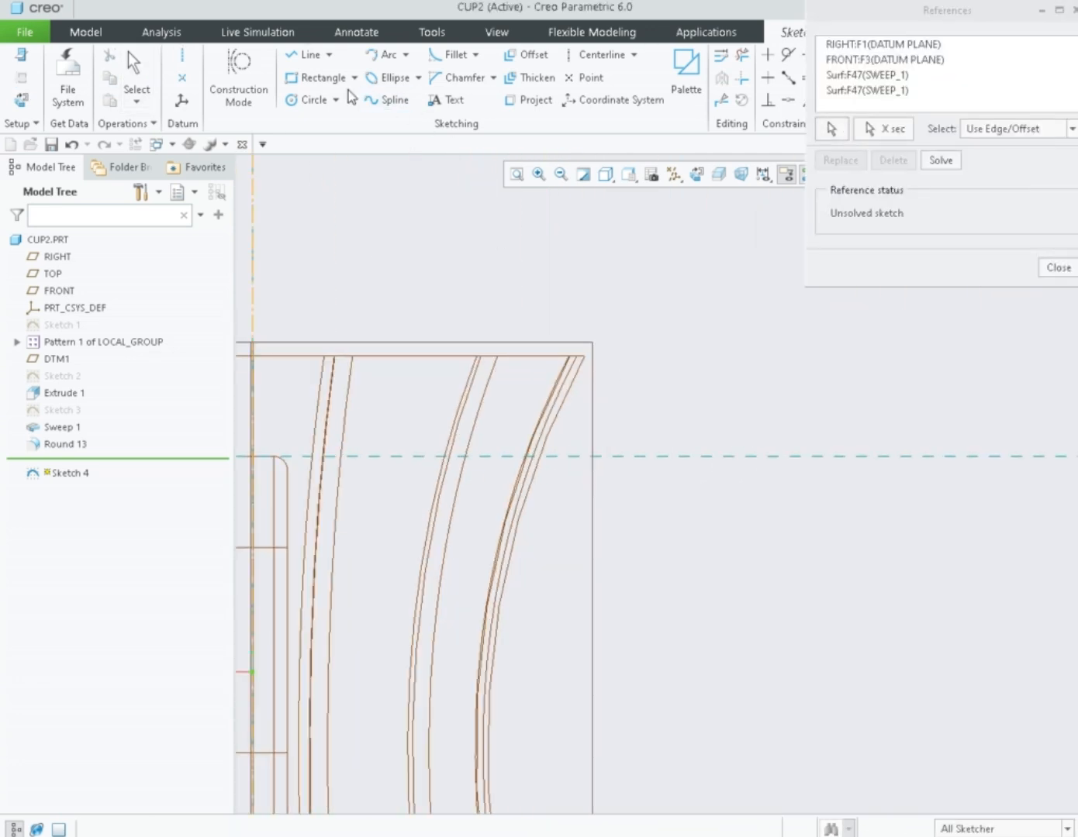
pyautogui.click(388, 99)
pyautogui.scroll(3, 571, 401)
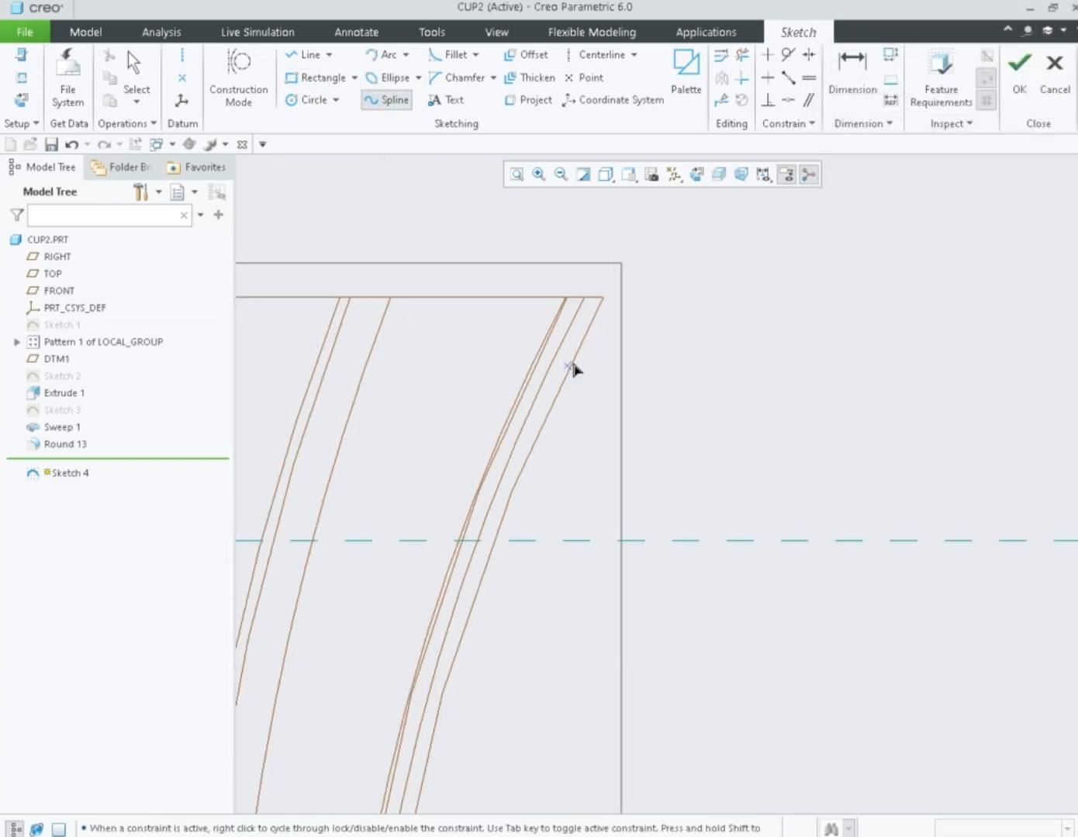
pyautogui.click(571, 366)
pyautogui.scroll(3, 573, 370)
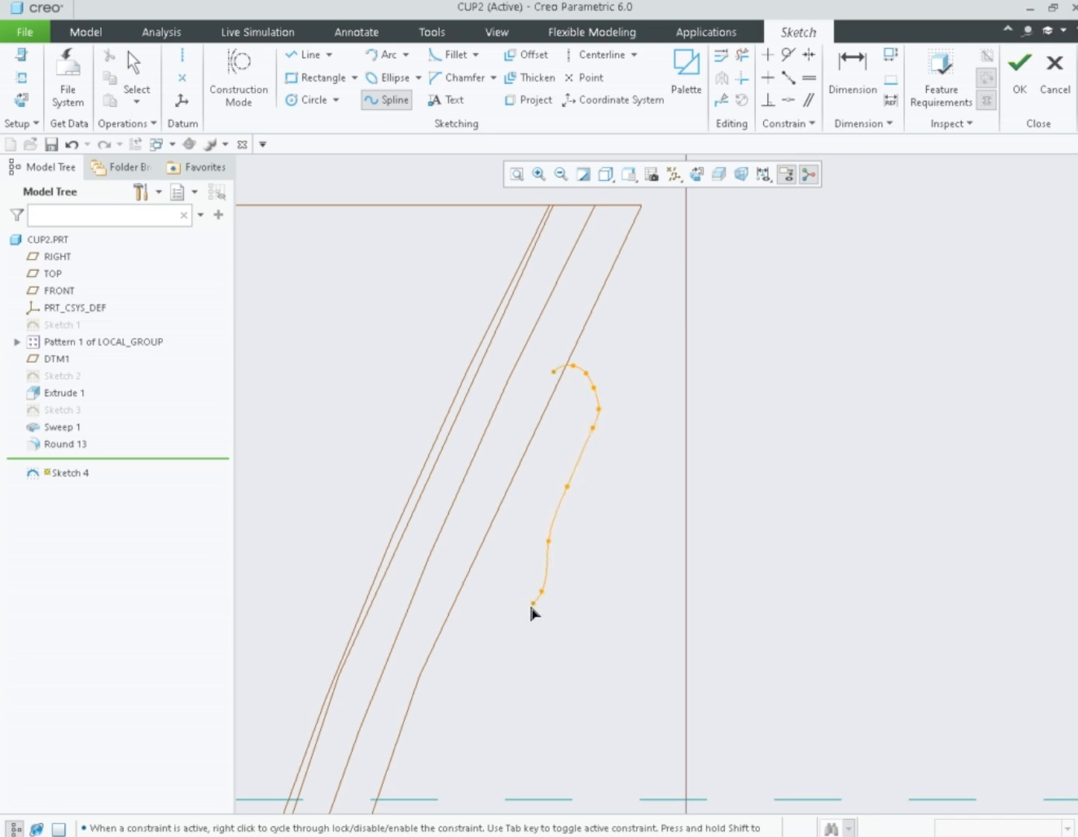
pyautogui.click(519, 632)
pyautogui.scroll(-5, 606, 363)
pyautogui.scroll(4, 566, 484)
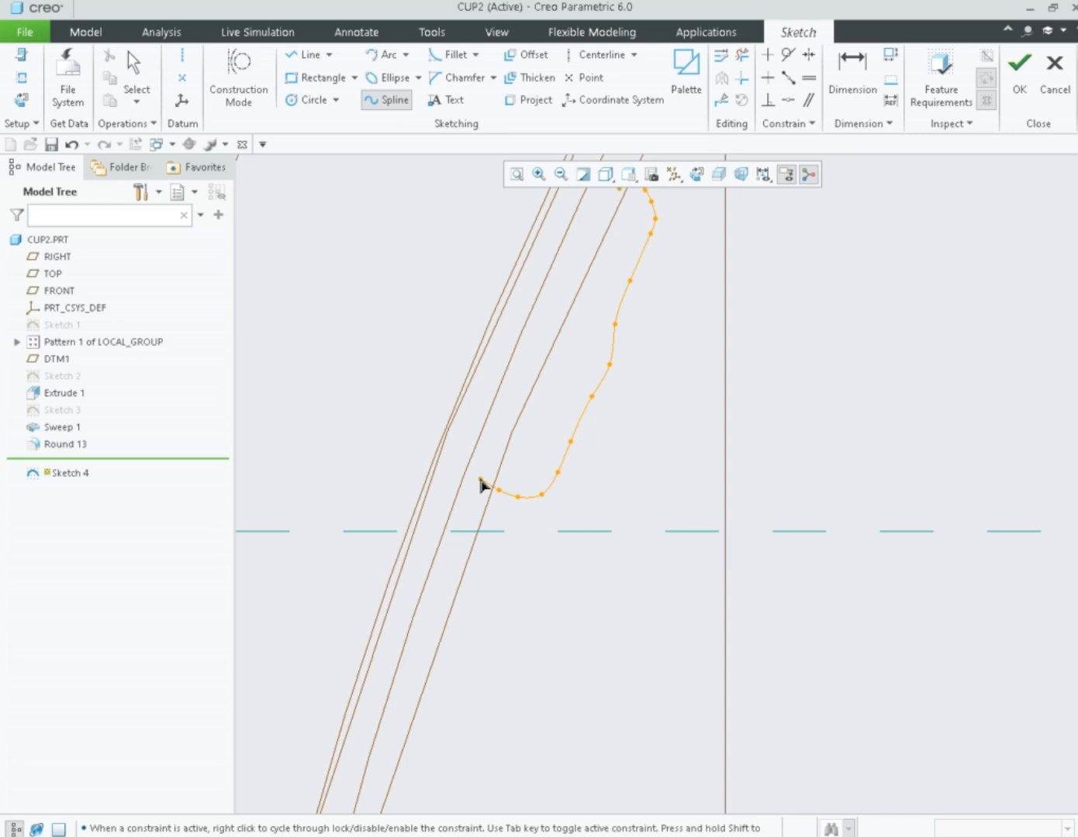
pyautogui.middleClick(567, 552)
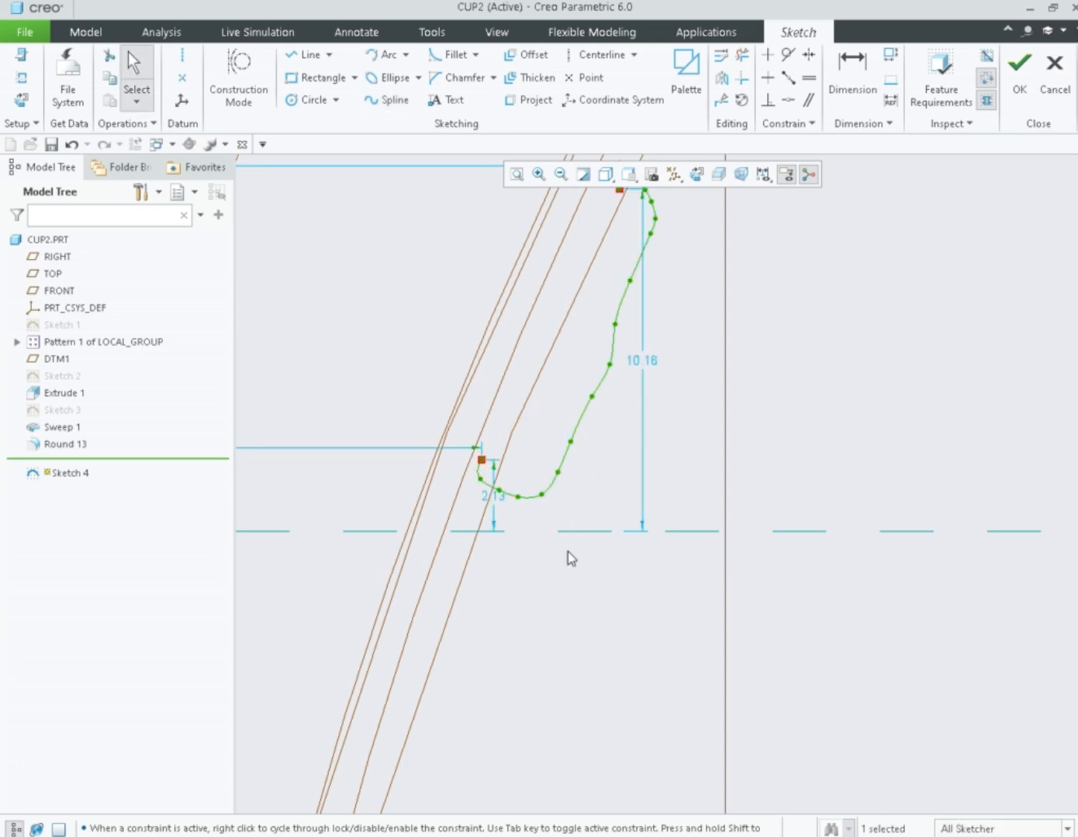
# Reposition points on the upper bend and middle of the spline to smooth its outline.
pyautogui.scroll(-2, 568, 551)
pyautogui.scroll(6, 607, 338)
pyautogui.moveTo(601, 340); pyautogui.dragTo(646, 326)
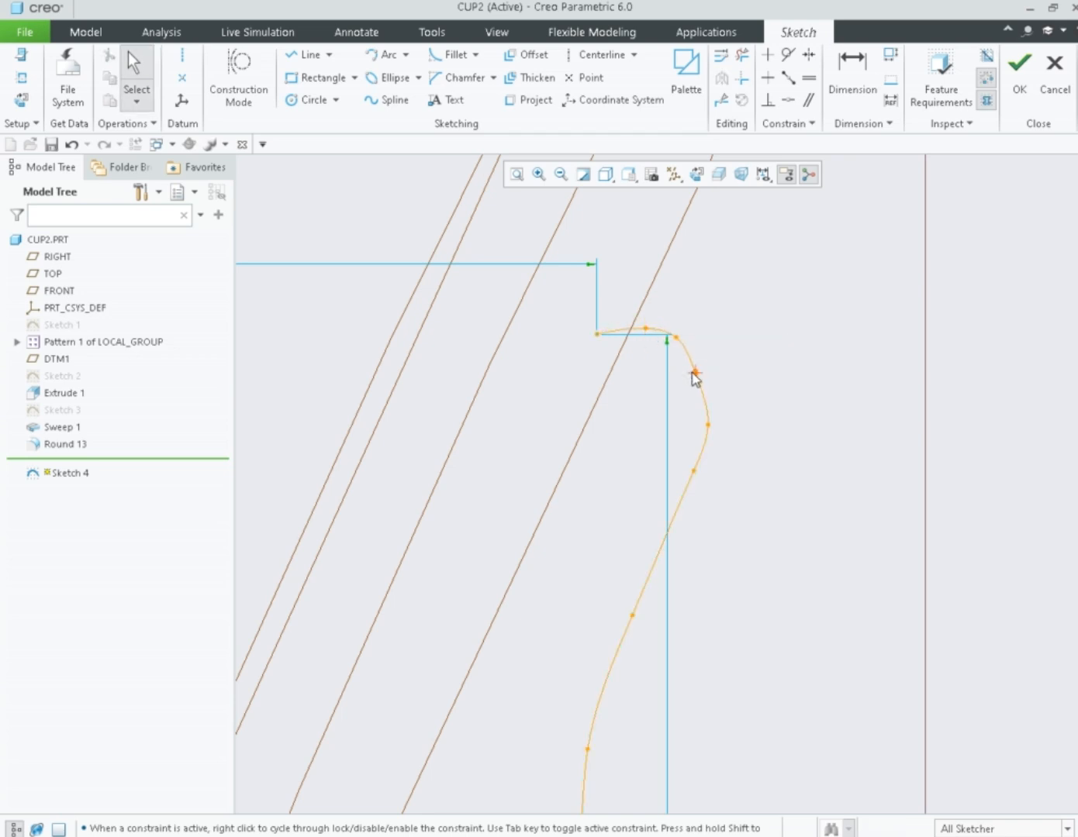
pyautogui.moveTo(695, 474); pyautogui.dragTo(700, 485)
pyautogui.scroll(-3, 750, 289)
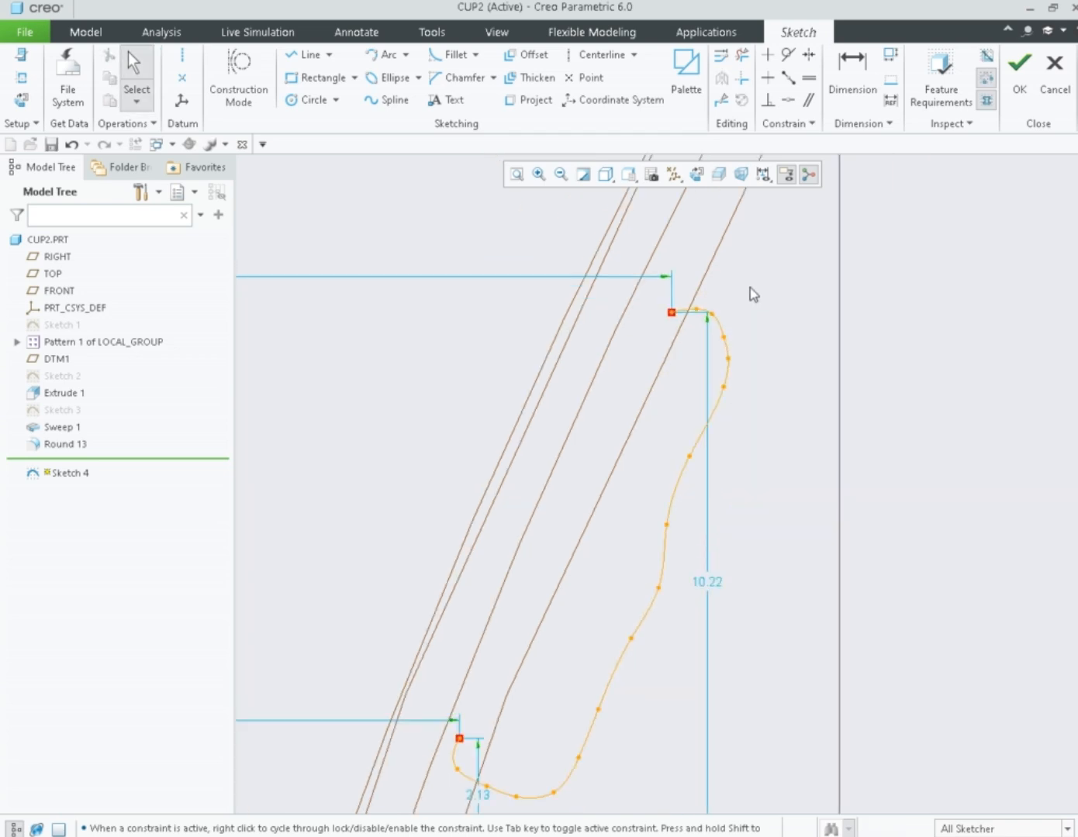
pyautogui.click(678, 499)
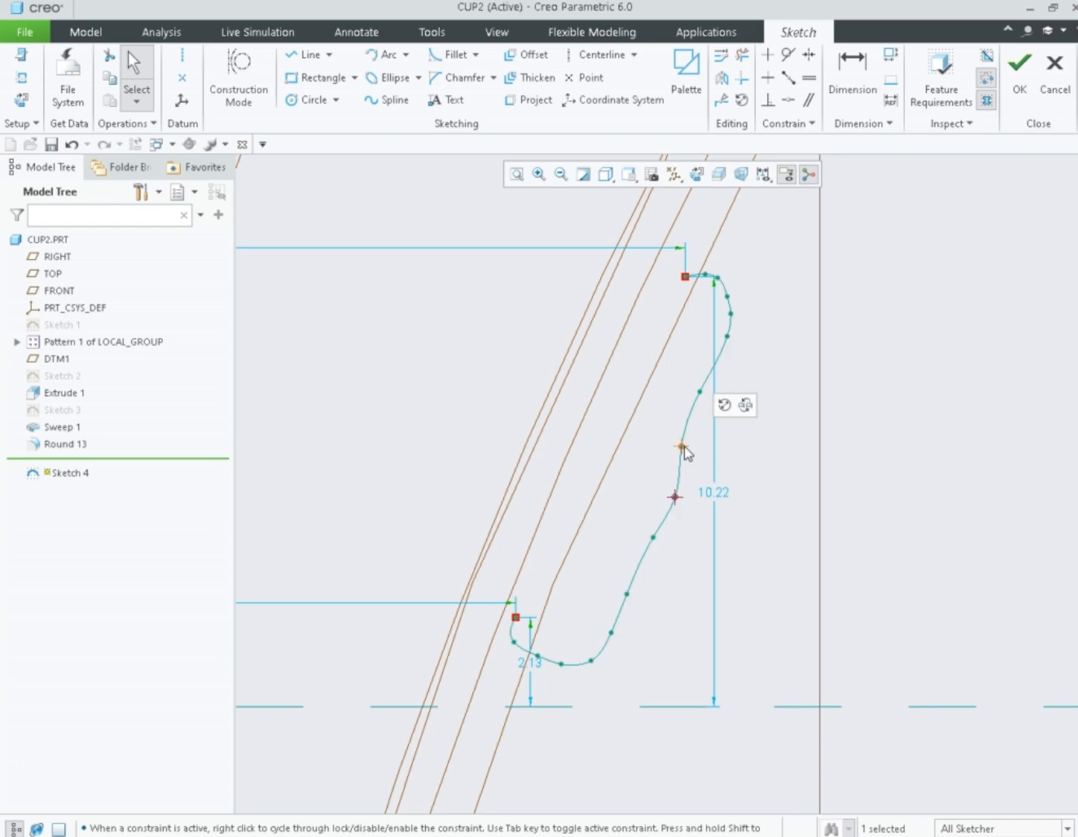
pyautogui.moveTo(682, 448); pyautogui.dragTo(730, 341)
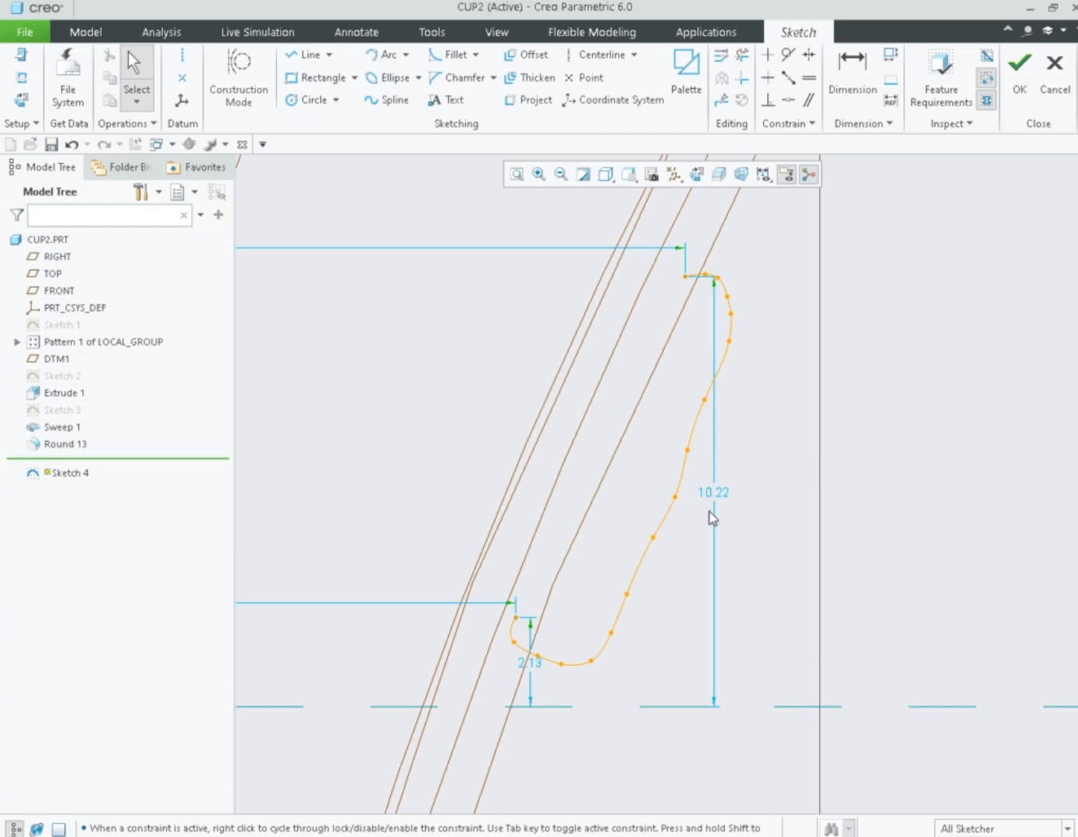
# Move the points at the spline's upper outer corner to make the bend rounder.
pyautogui.scroll(-1, 547, 673)
pyautogui.scroll(1, 719, 480)
pyautogui.scroll(-3, 757, 211)
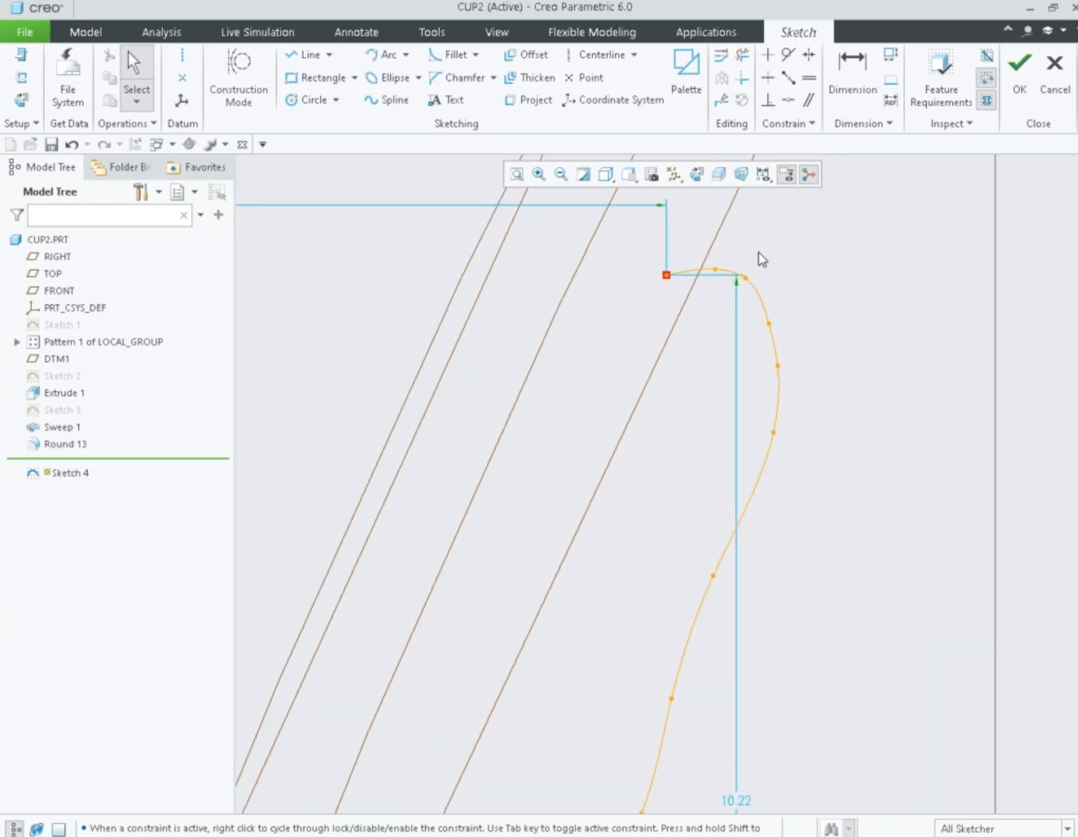
pyautogui.moveTo(748, 279)
pyautogui.mouseDown()
pyautogui.moveTo(793, 389)
pyautogui.moveTo(799, 363)
pyautogui.mouseUp()
pyautogui.scroll(1, 802, 308)
pyautogui.scroll(2, 801, 373)
pyautogui.moveTo(787, 337); pyautogui.dragTo(797, 341)
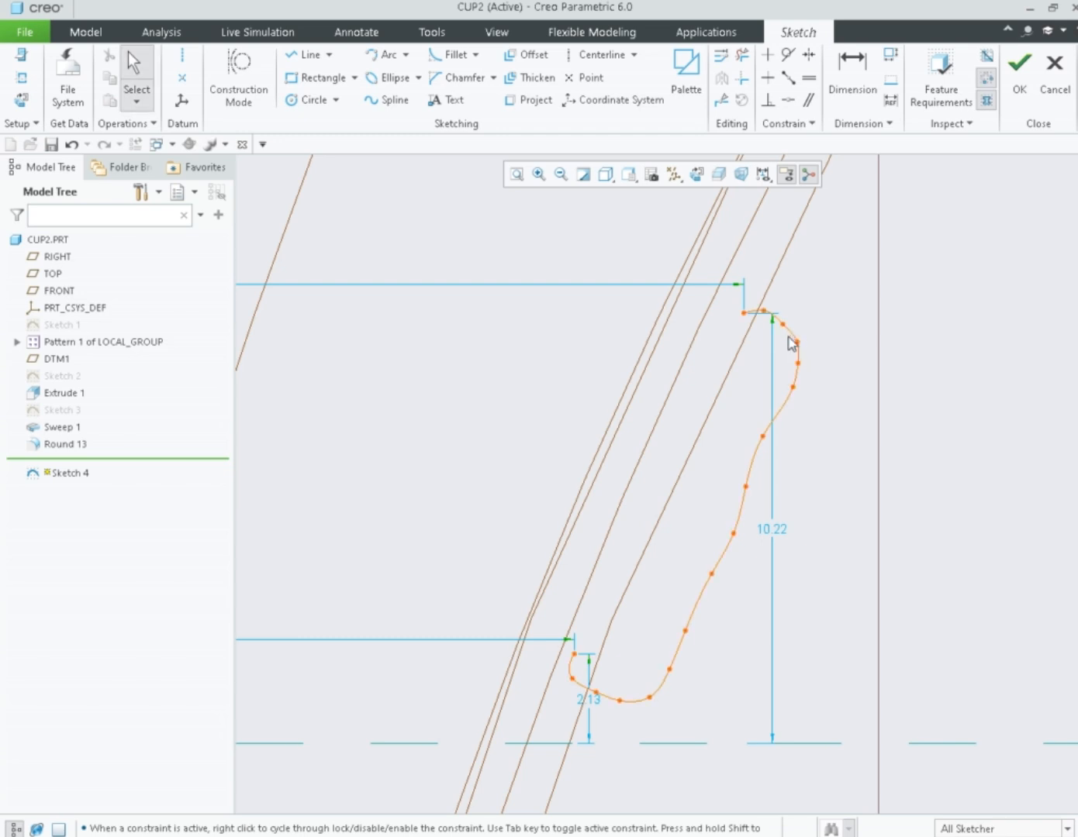
# Close the upper profile with a straight line between the spline's two endpoints inside the wall.
pyautogui.scroll(2, 825, 349)
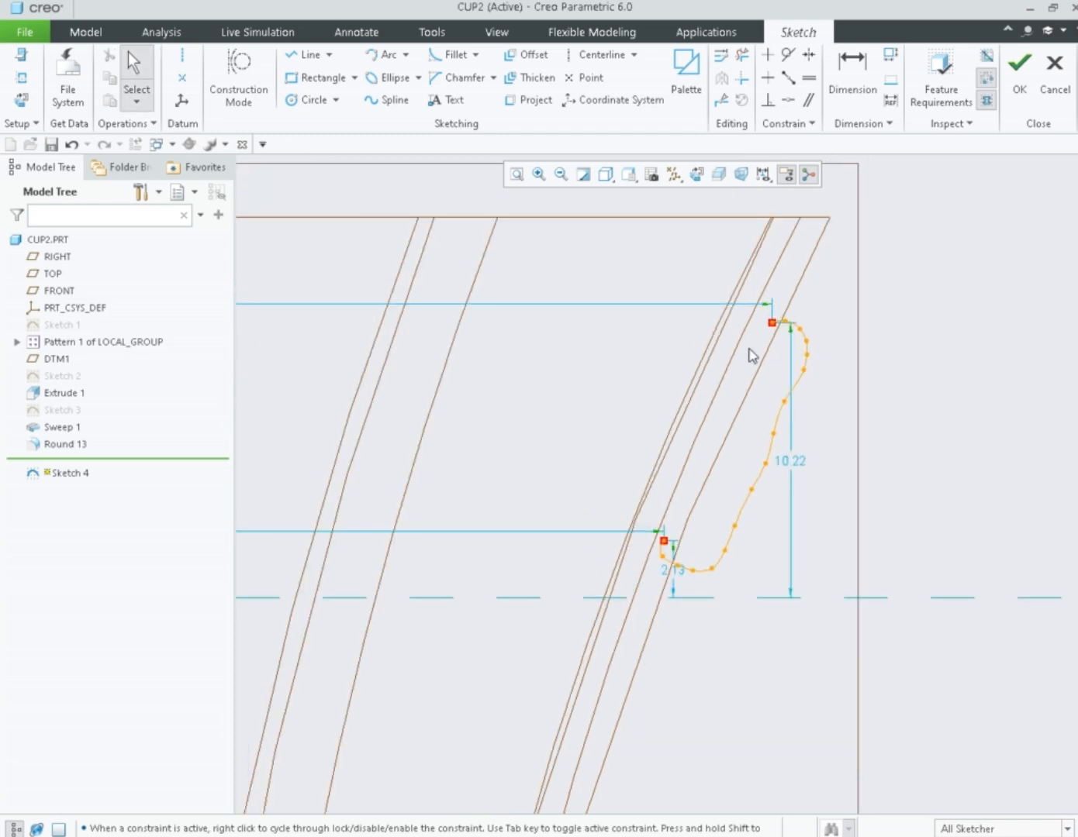
pyautogui.click(293, 58)
pyautogui.click(771, 323)
pyautogui.click(663, 540)
pyautogui.middleClick(854, 503)
# Dimension the overall height of the closed upper profile and set it to 10.
pyautogui.scroll(4, 824, 290)
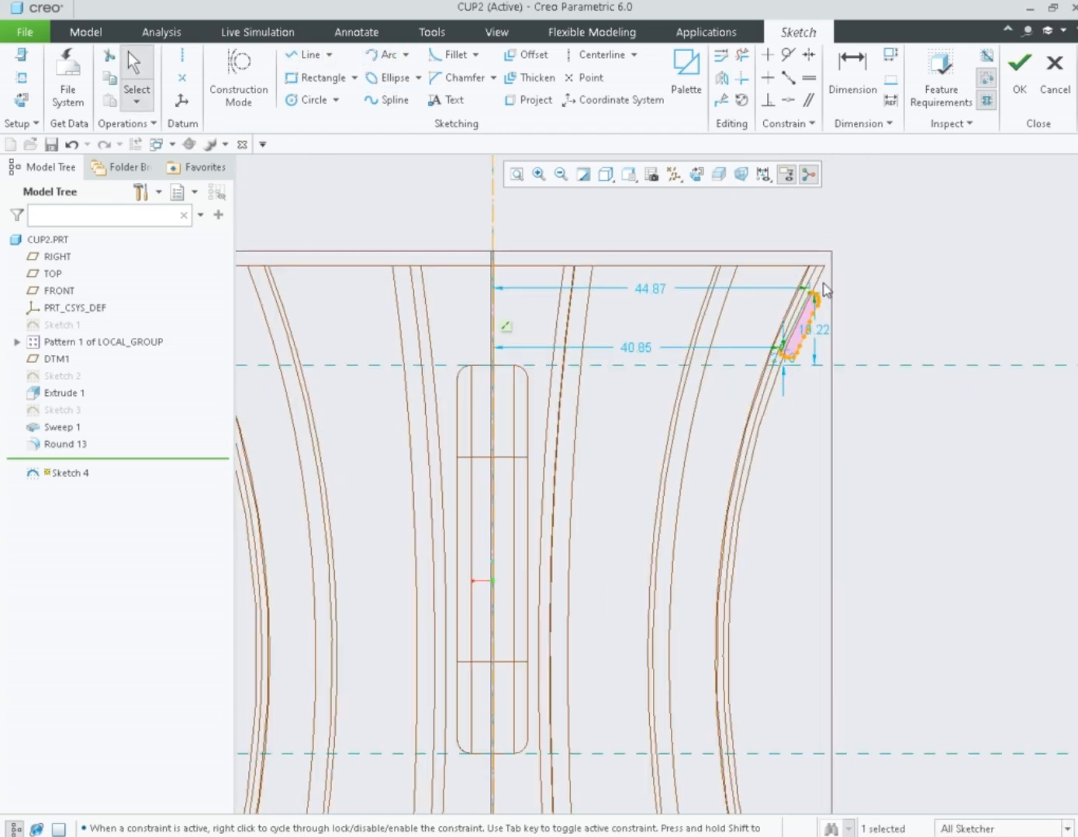
pyautogui.scroll(2, 776, 606)
pyautogui.scroll(-4, 647, 513)
pyautogui.scroll(4, 660, 577)
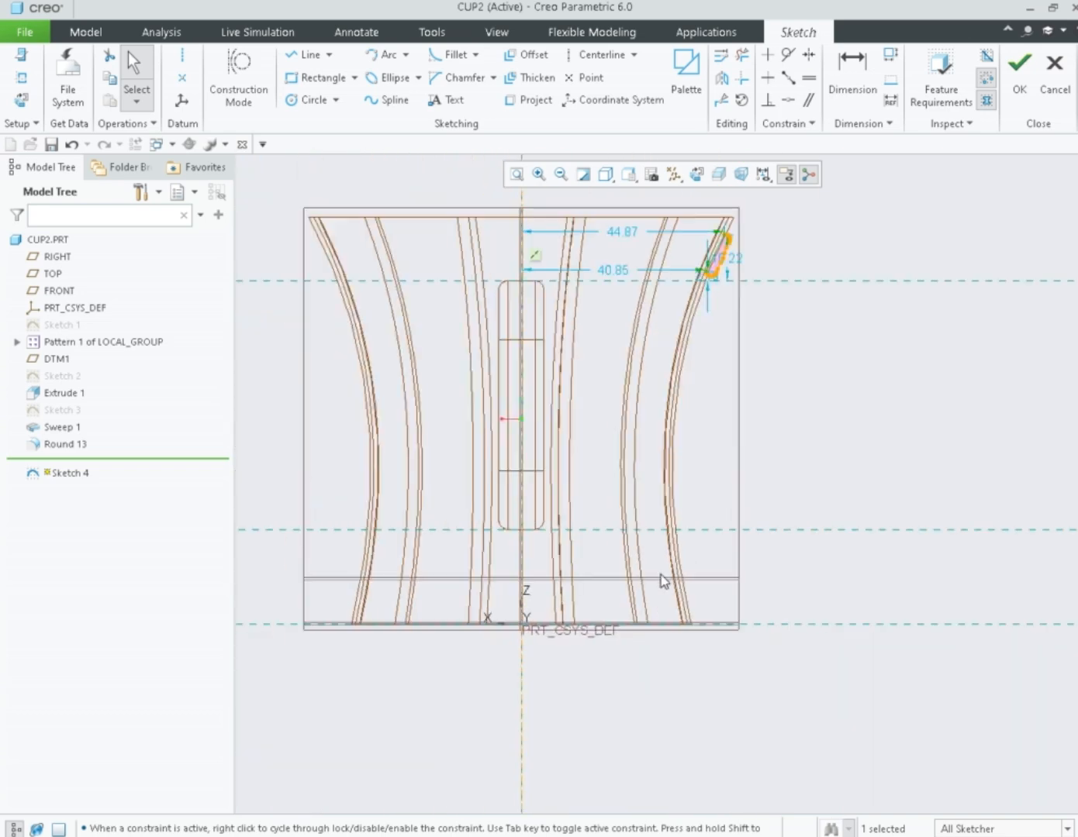
pyautogui.scroll(-4, 709, 308)
pyautogui.scroll(-2, 709, 308)
pyautogui.press('d')
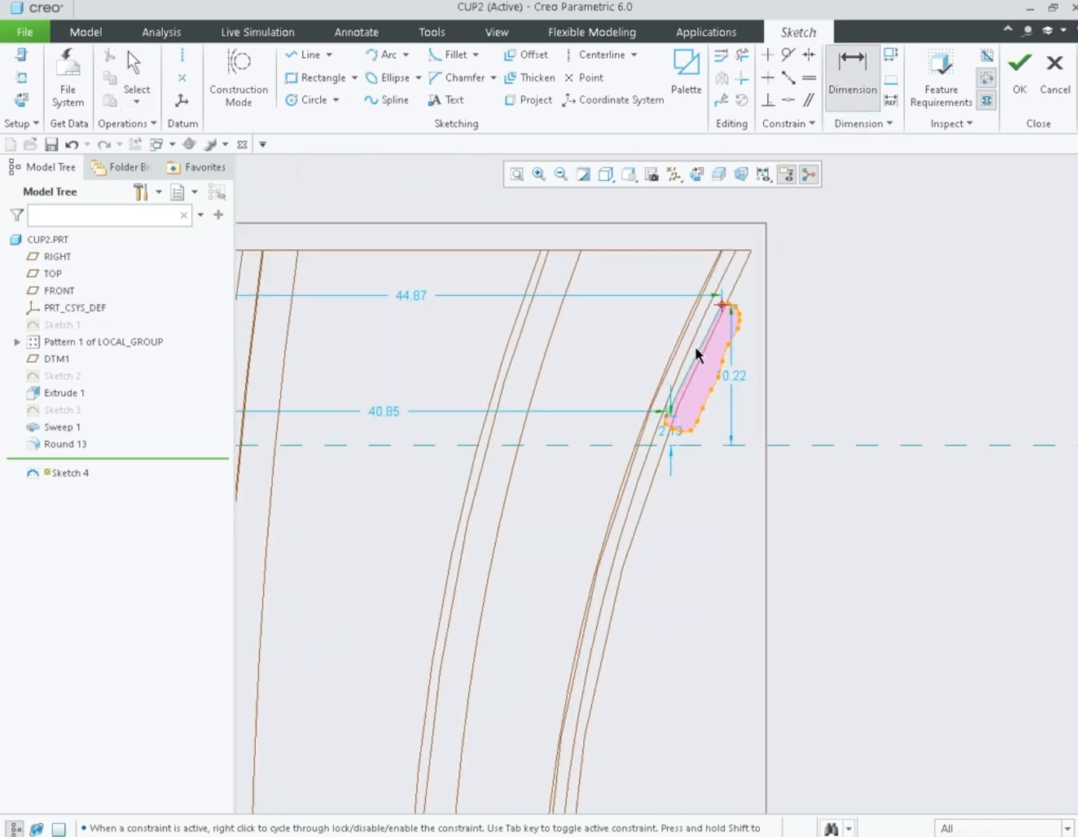
pyautogui.middleClick(810, 379)
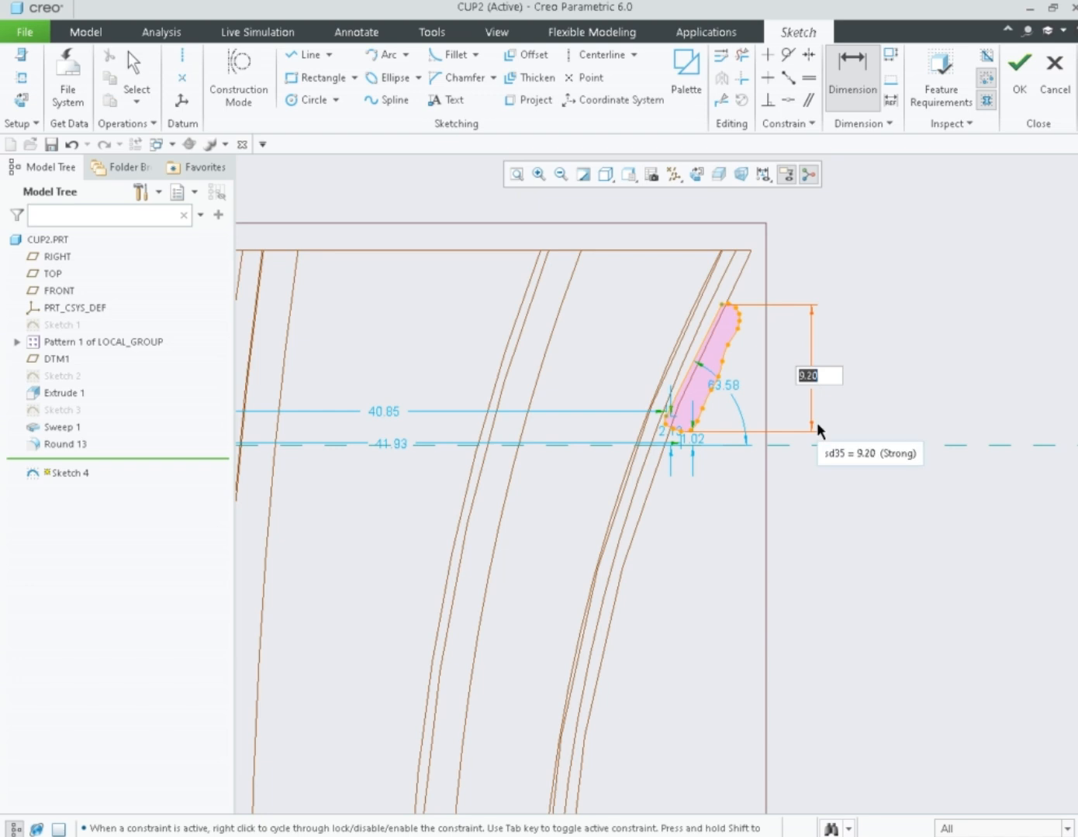
pyautogui.write('10')
pyautogui.press('Return')
pyautogui.middleClick(845, 269)
# Draw a vertical line downward from the lower handle reference, about 54.7 from the centerline, and set its length to 12.
pyautogui.scroll(7, 801, 233)
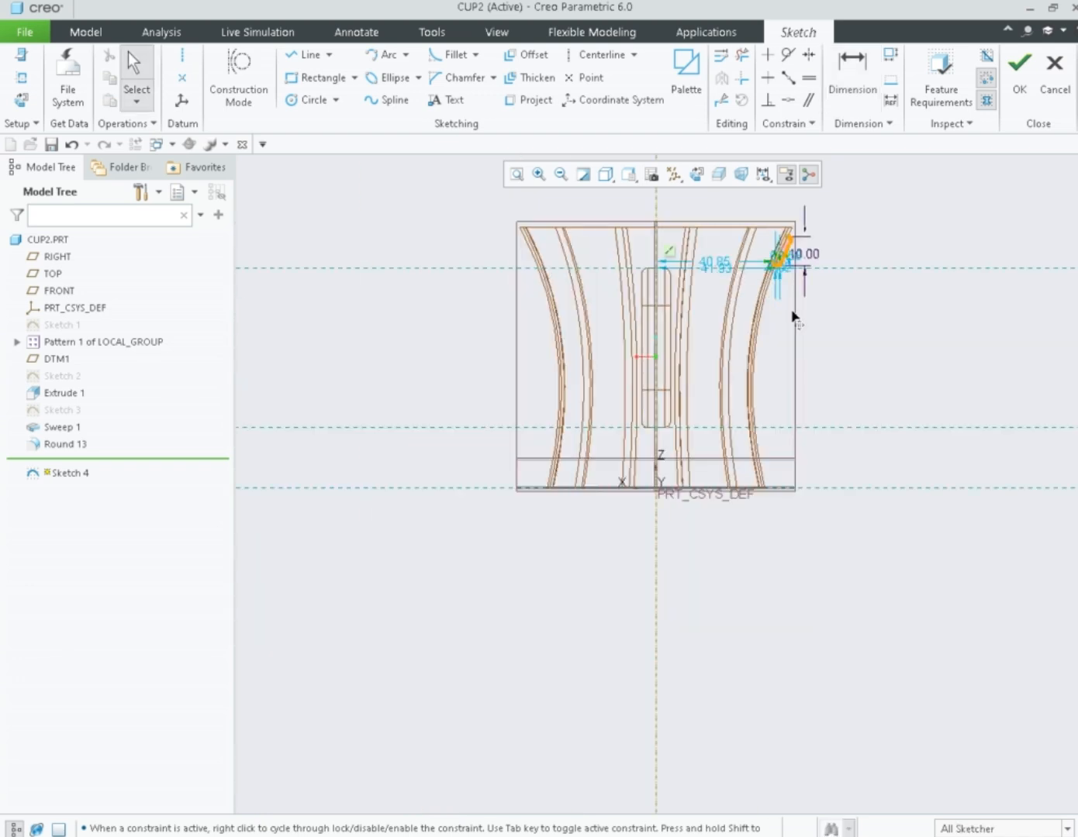
pyautogui.scroll(-8, 768, 450)
pyautogui.scroll(2, 642, 424)
pyautogui.scroll(2, 646, 504)
pyautogui.click(305, 54)
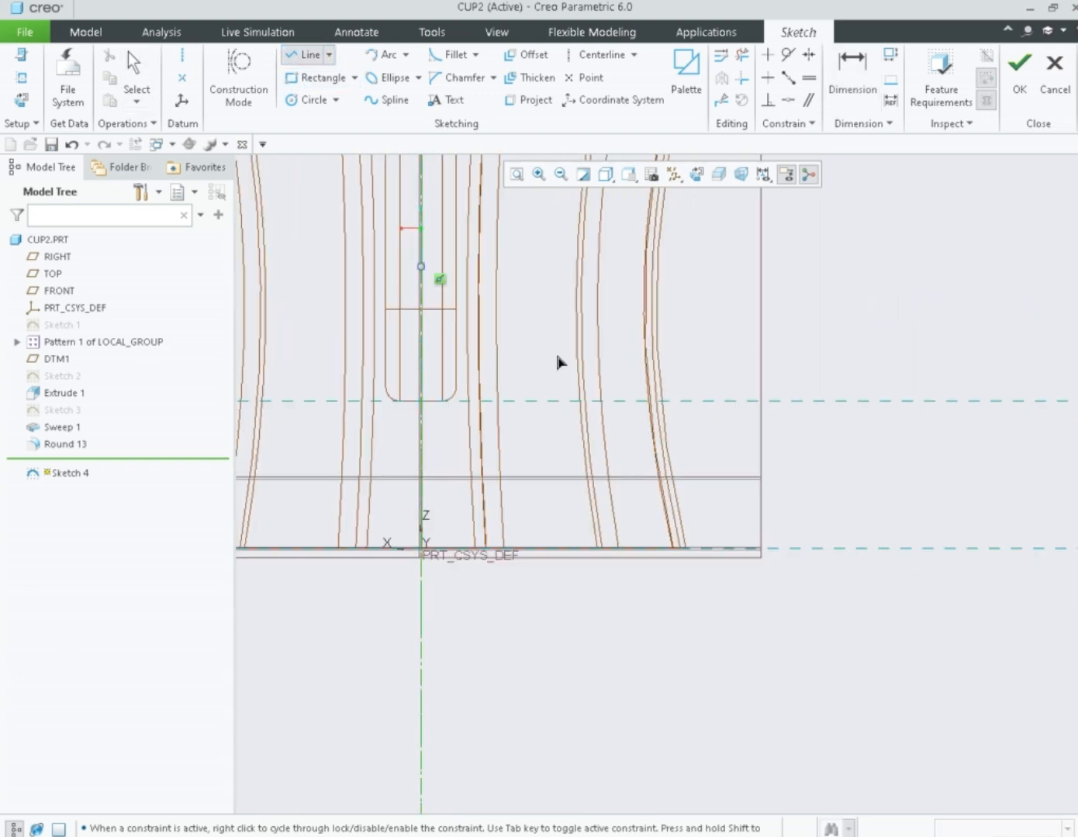
pyautogui.click(807, 401)
pyautogui.click(807, 490)
pyautogui.middleClick(880, 473)
pyautogui.doubleClick(824, 435)
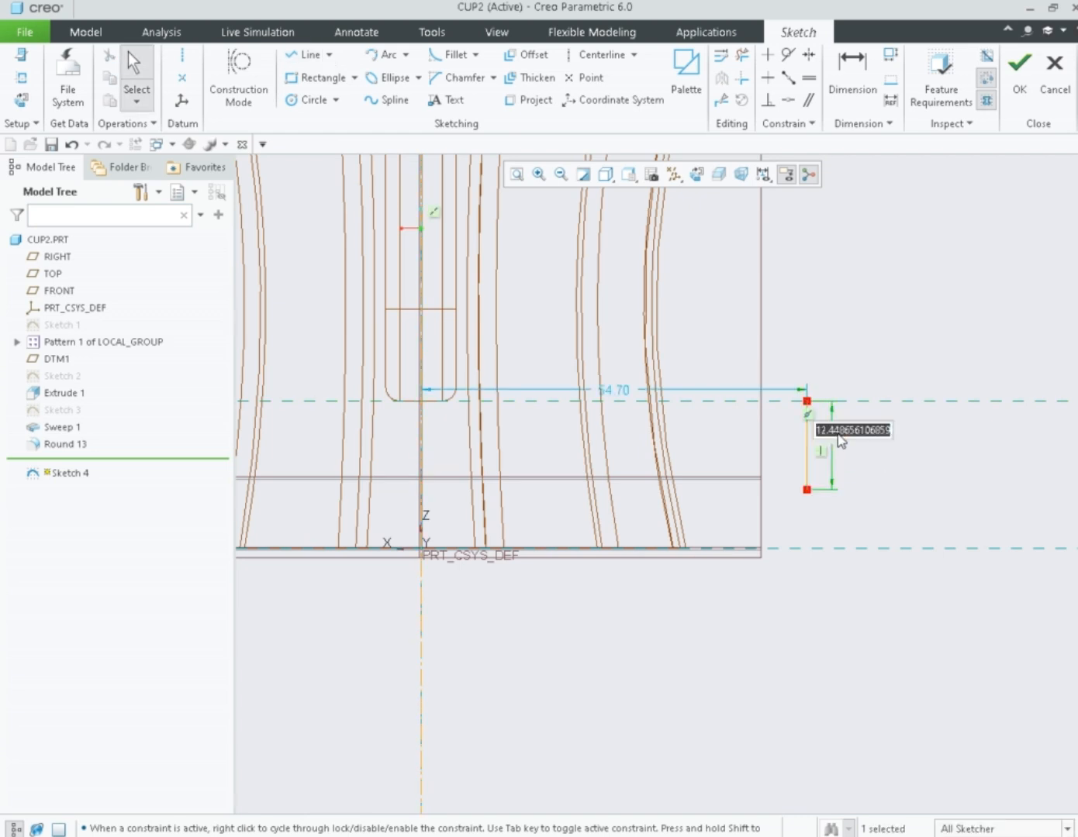
pyautogui.write('12')
pyautogui.press('Return')
# Sketch a second bulging spline along the outer side of the mug's lower wall, beside the 12-long vertical line.
pyautogui.scroll(2, 671, 414)
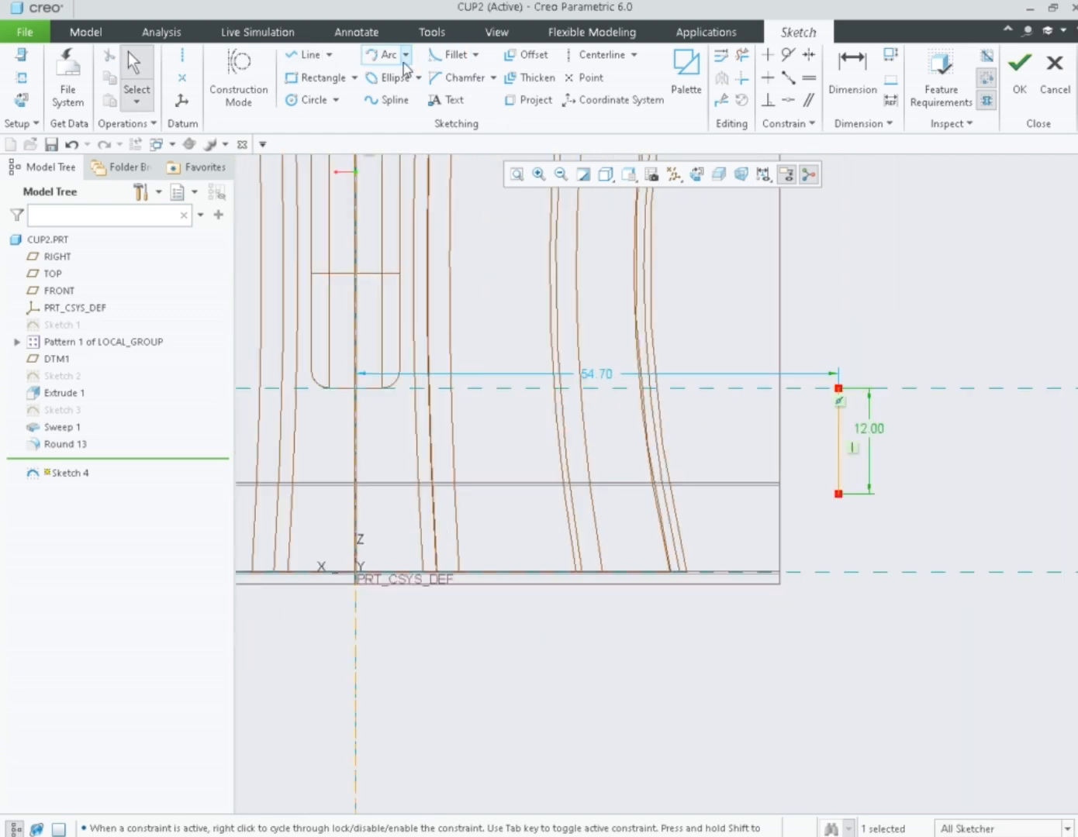
pyautogui.click(375, 102)
pyautogui.scroll(2, 655, 415)
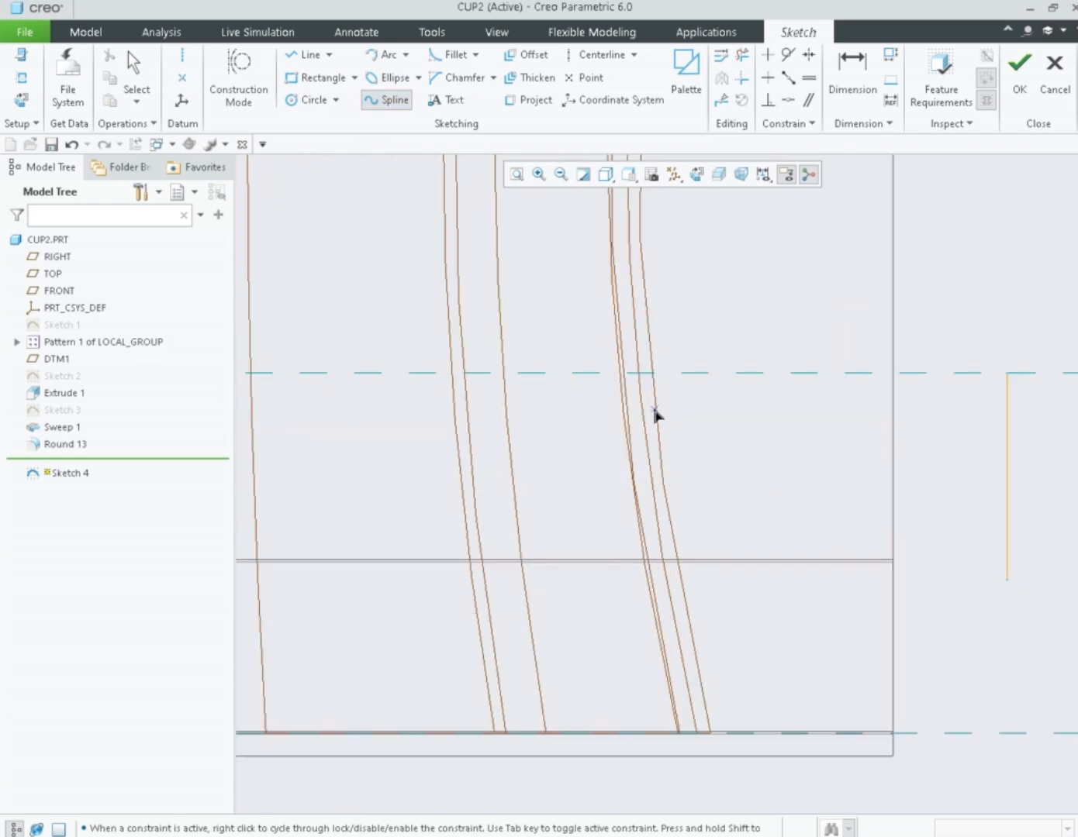
pyautogui.click(658, 400)
pyautogui.scroll(-4, 686, 436)
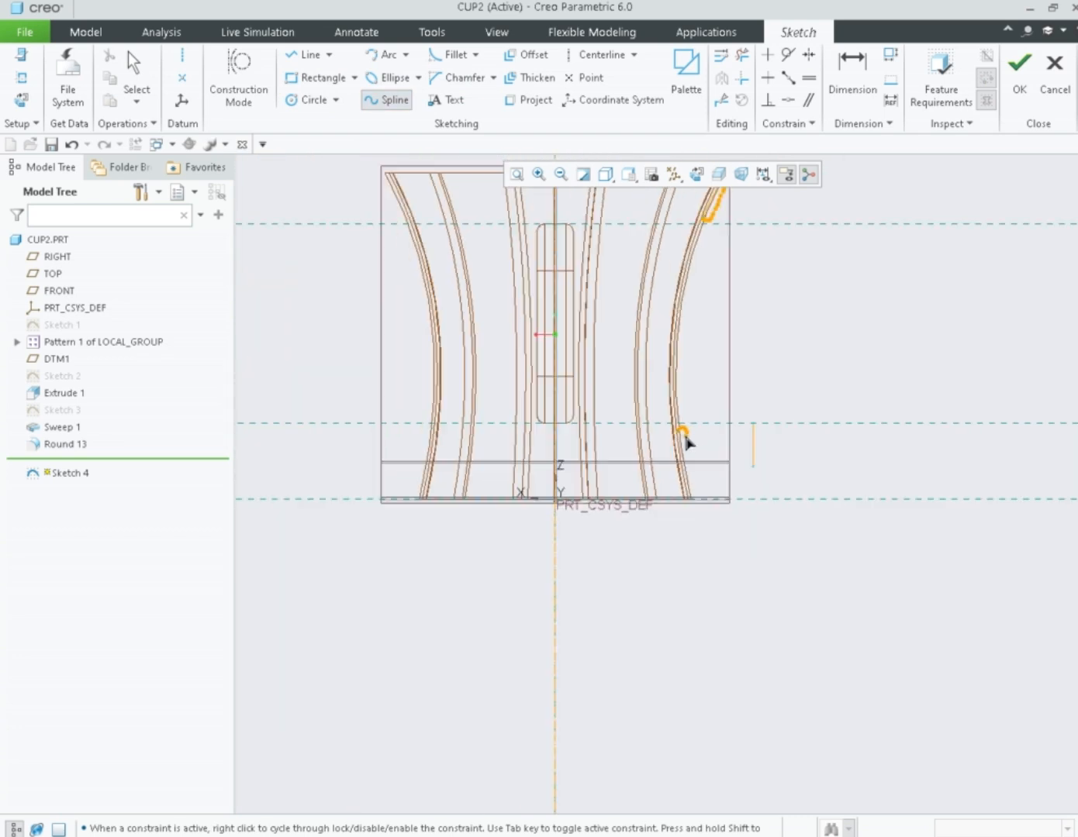
pyautogui.scroll(3, 681, 435)
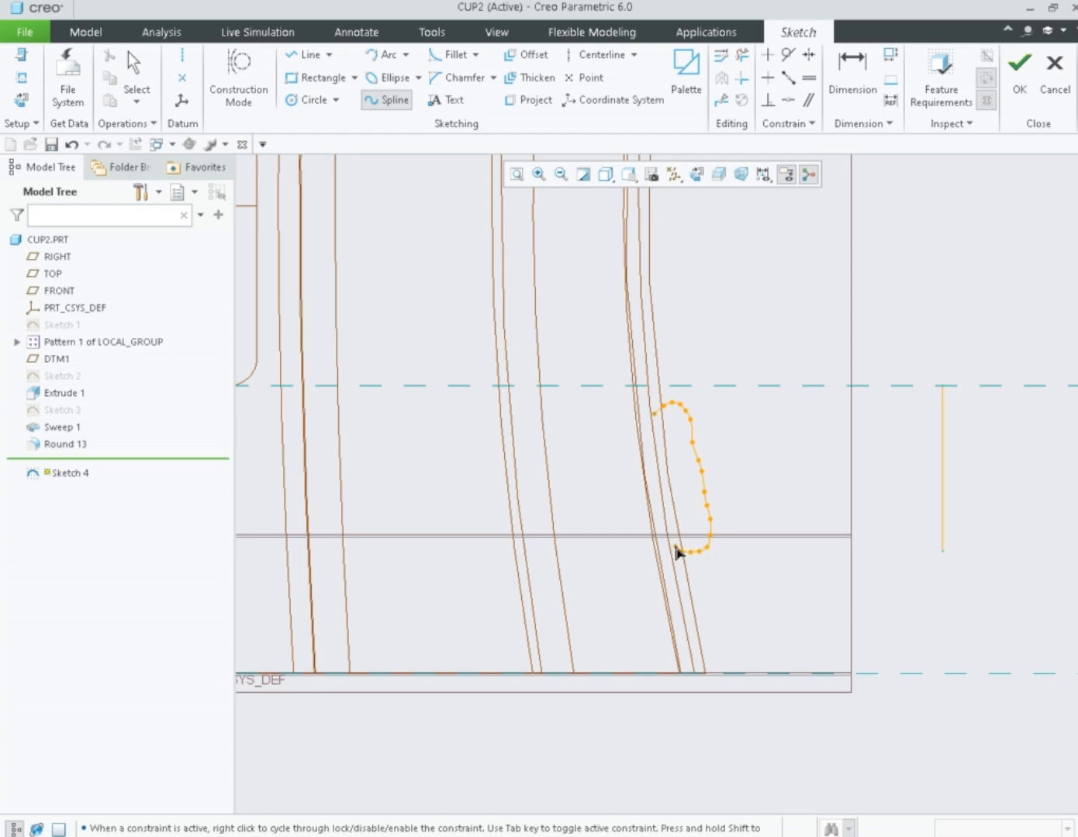
pyautogui.middleClick(734, 563)
pyautogui.middleClick(755, 505)
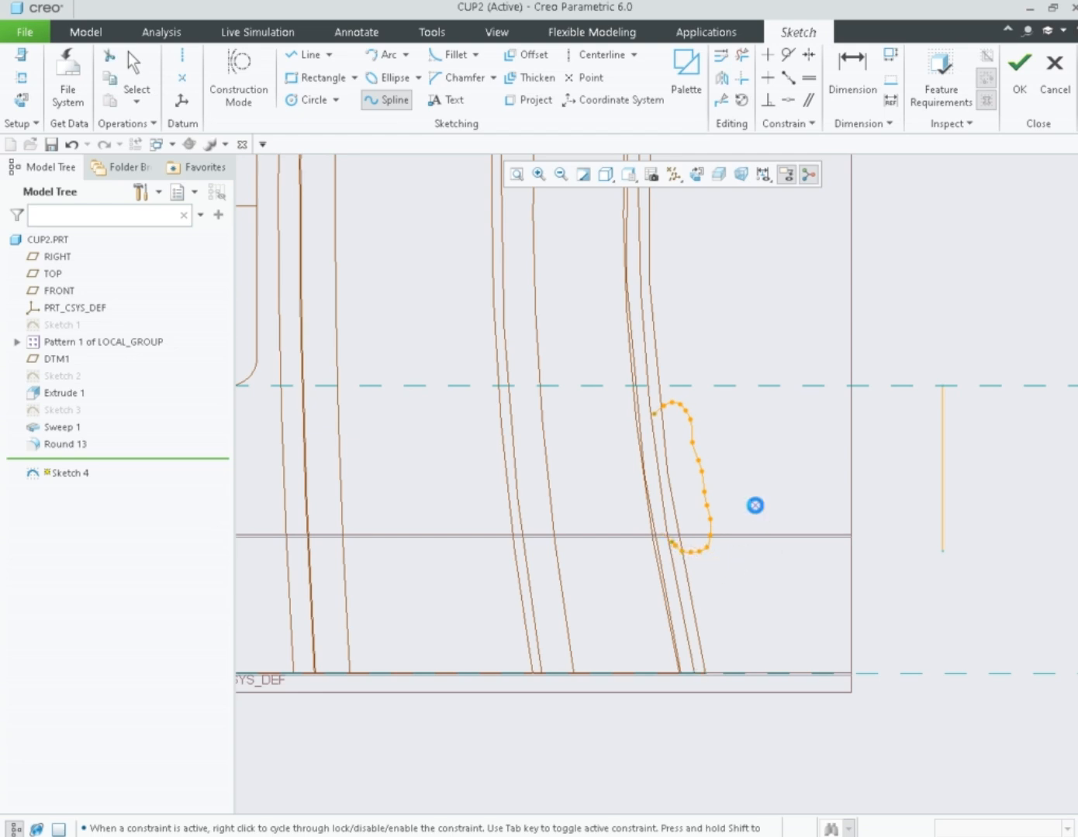
# Close the lower profile with a straight line between the second spline's endpoints.
pyautogui.click(306, 55)
pyautogui.click(654, 414)
pyautogui.click(671, 544)
pyautogui.middleClick(748, 469)
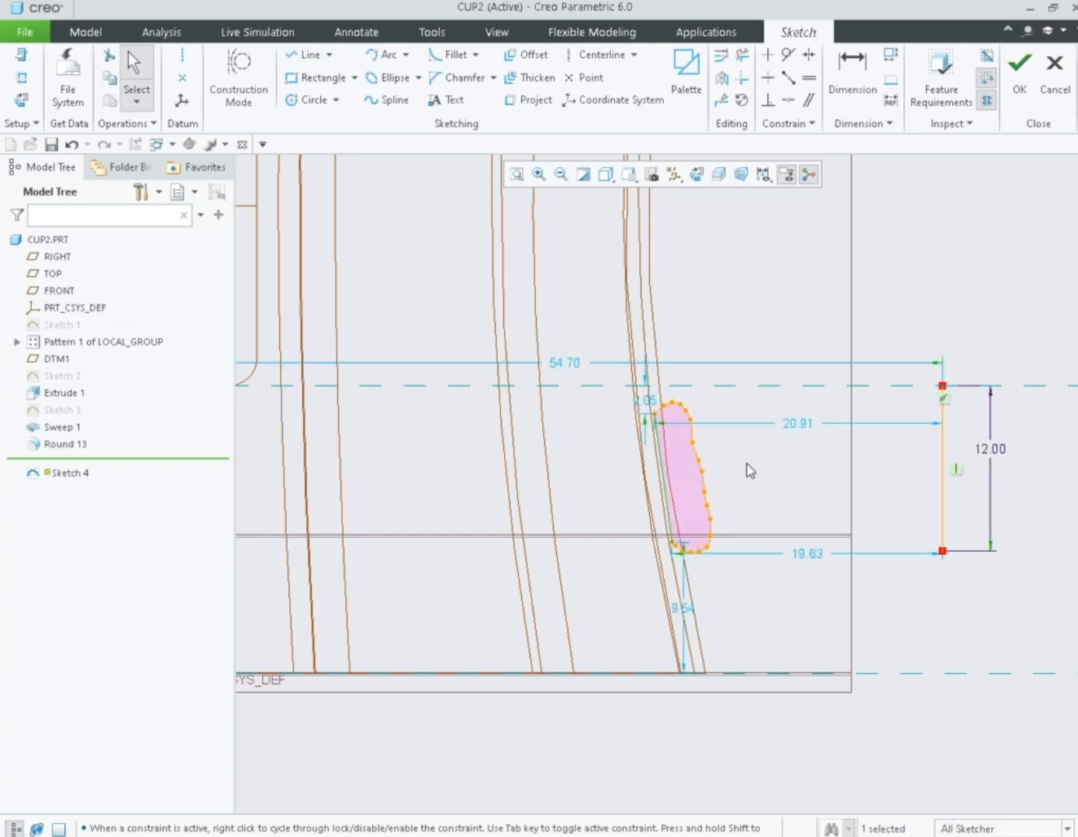
# Reposition points near the upper end of the lower profile's spline to refine its rounded outline.
pyautogui.scroll(-6, 681, 423)
pyautogui.moveTo(637, 393); pyautogui.dragTo(637, 399)
pyautogui.moveTo(757, 343); pyautogui.dragTo(753, 362)
pyautogui.moveTo(638, 399); pyautogui.dragTo(635, 386)
pyautogui.scroll(4, 637, 310)
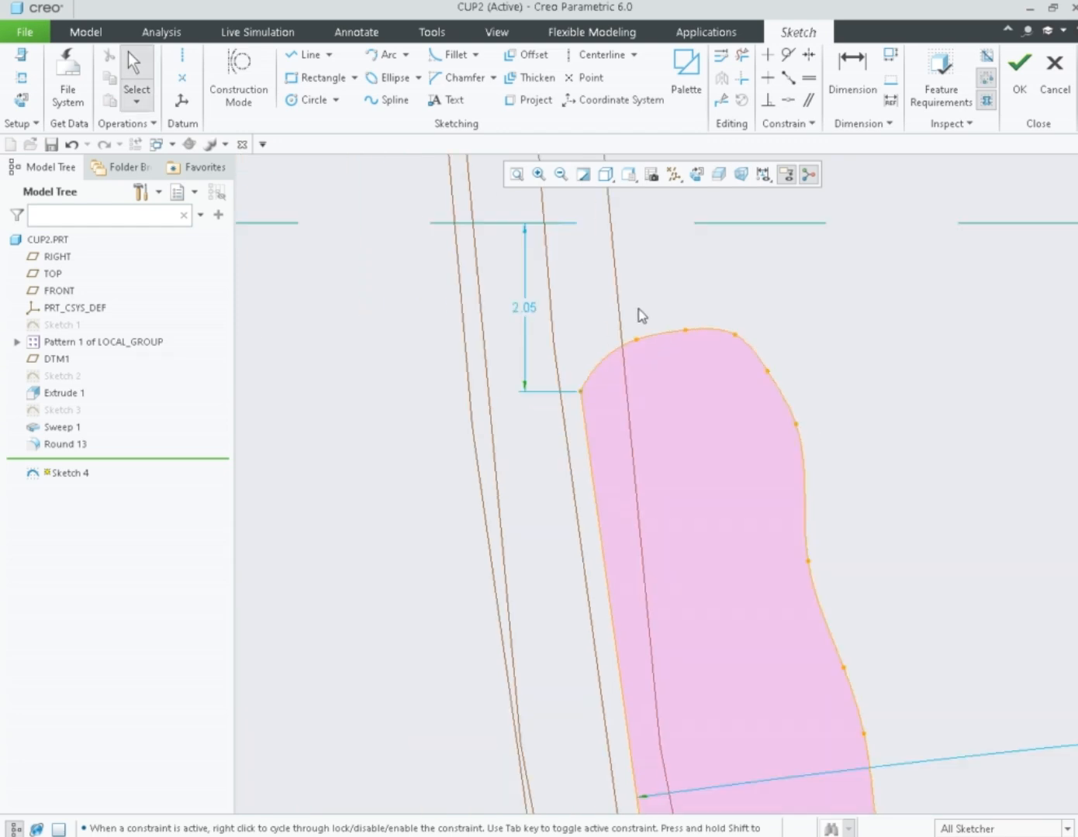
pyautogui.scroll(3, 729, 331)
pyautogui.scroll(-3, 736, 345)
pyautogui.moveTo(756, 358)
pyautogui.mouseDown()
pyautogui.moveTo(765, 374)
pyautogui.moveTo(726, 322)
pyautogui.moveTo(745, 366)
pyautogui.mouseUp()
# Shift a point on the outer side of the lower profile's spline and finish the sketch.
pyautogui.scroll(3, 720, 294)
pyautogui.scroll(-5, 740, 365)
pyautogui.moveTo(725, 225); pyautogui.dragTo(734, 243)
pyautogui.scroll(4, 703, 265)
pyautogui.scroll(-2, 779, 616)
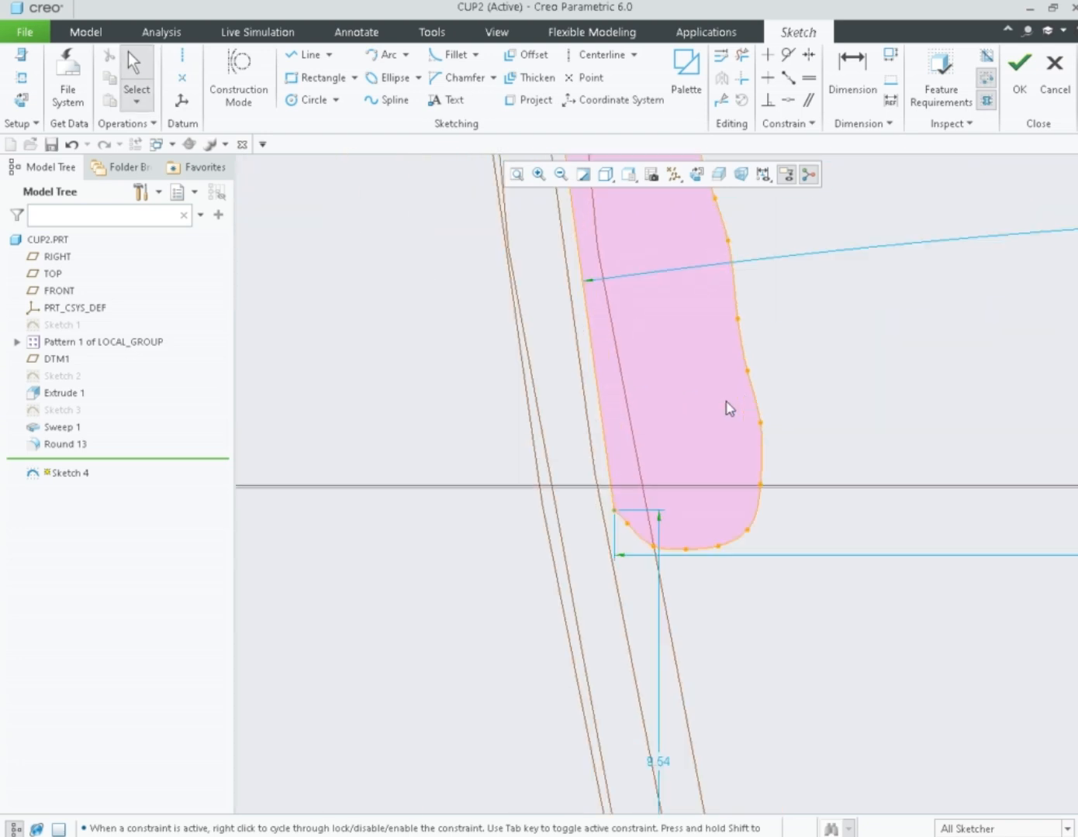
pyautogui.scroll(3, 763, 349)
pyautogui.scroll(-1, 747, 457)
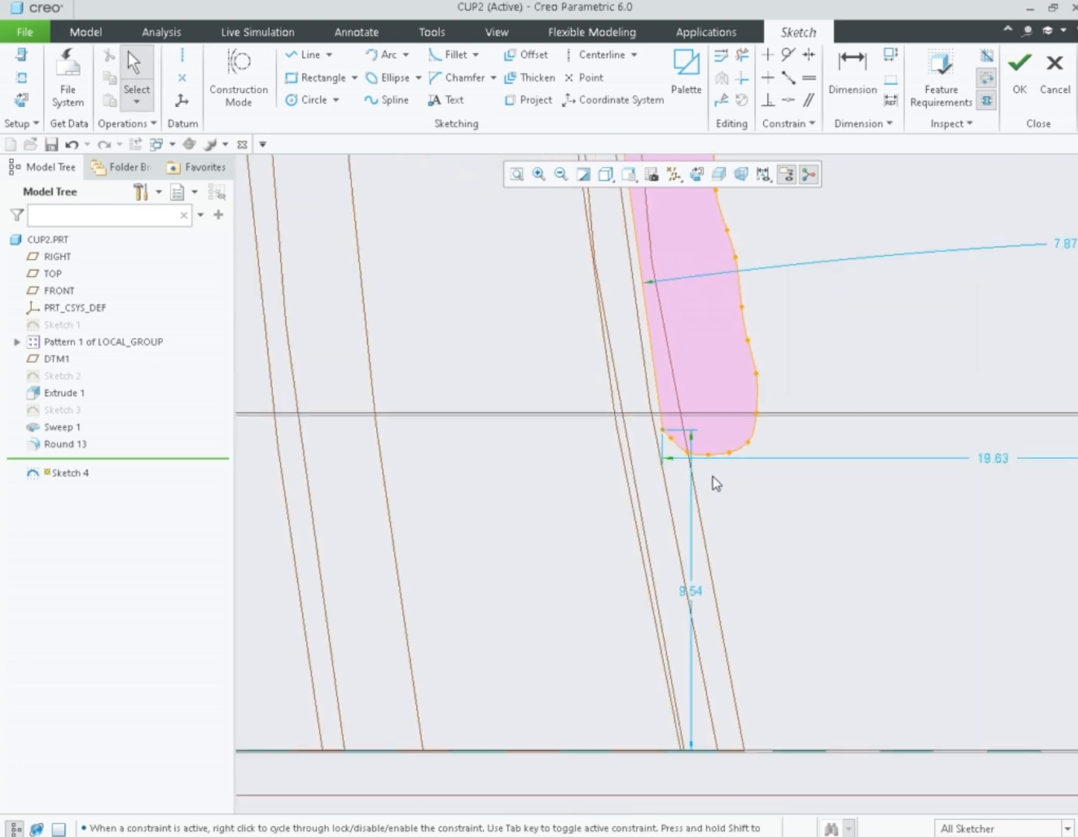
pyautogui.scroll(3, 756, 505)
pyautogui.click(1006, 53)
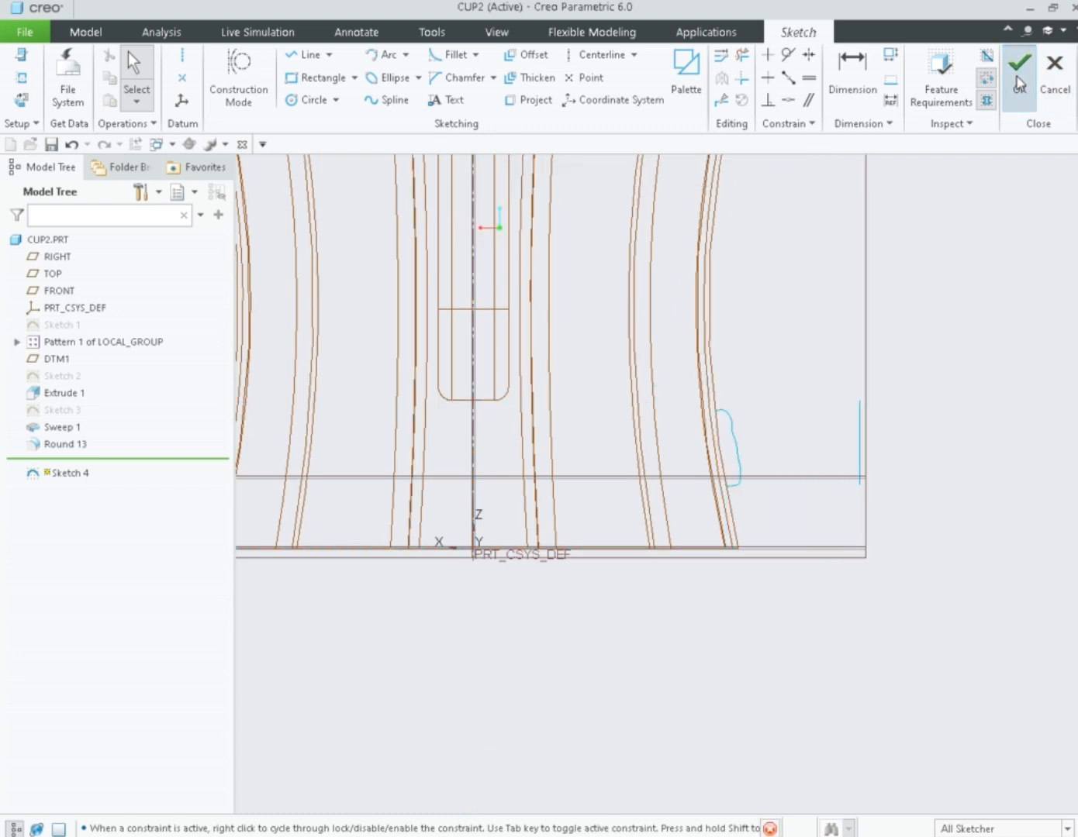
pyautogui.click(488, 58)
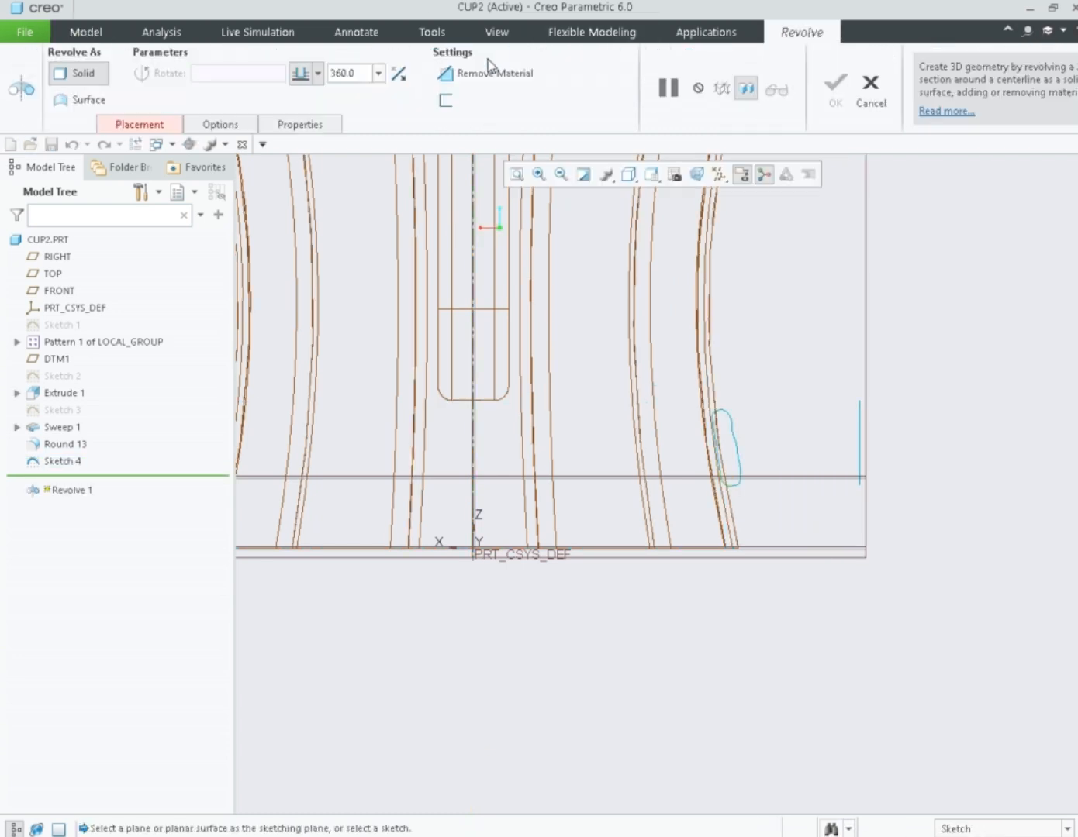
pyautogui.click(474, 438)
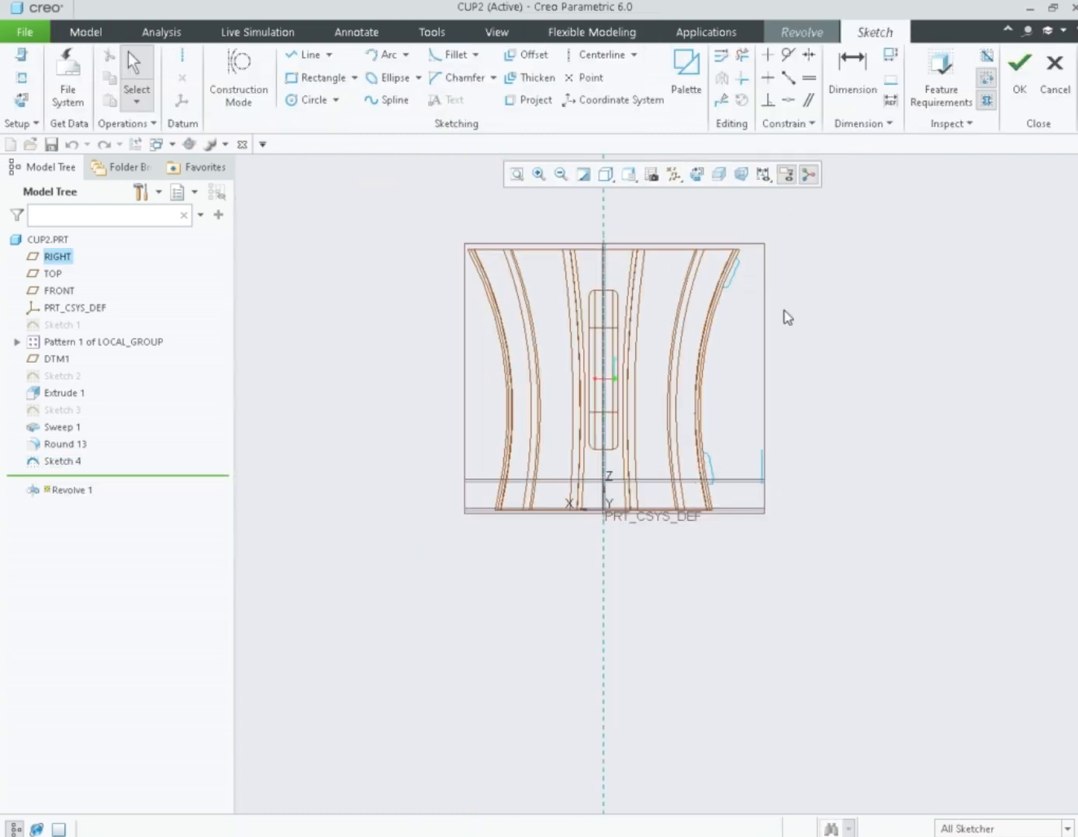
pyautogui.click(1053, 83)
pyautogui.click(593, 462)
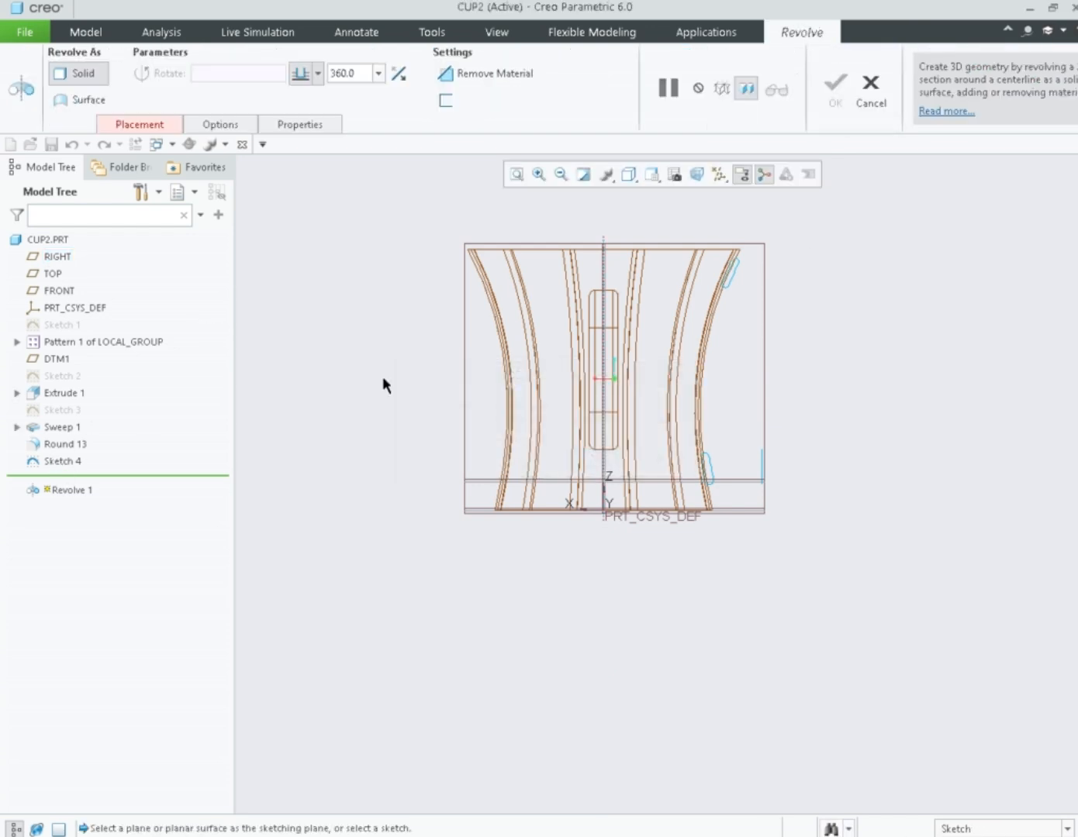
pyautogui.click(864, 99)
pyautogui.click(349, 339)
# Edit Sketch 4 and delete the 12-long vertical line beside the lower profile.
pyautogui.click(63, 459)
pyautogui.click(94, 374)
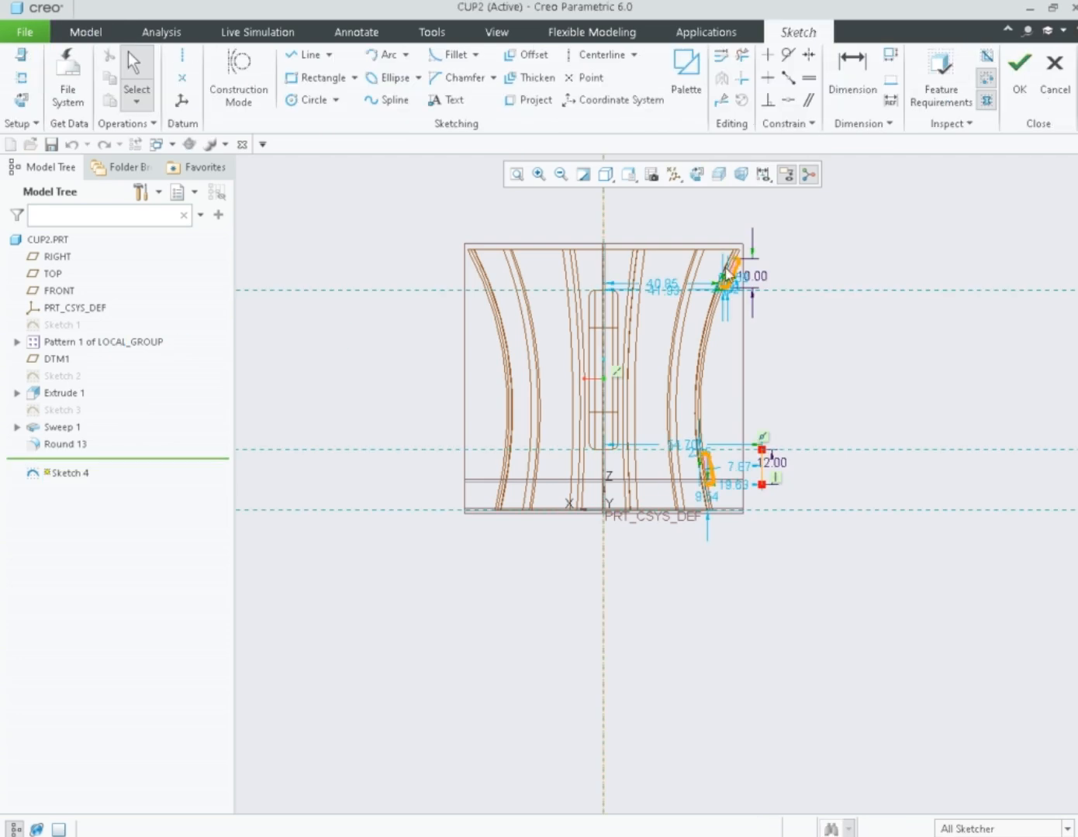
pyautogui.scroll(10, 726, 273)
pyautogui.scroll(-7, 746, 277)
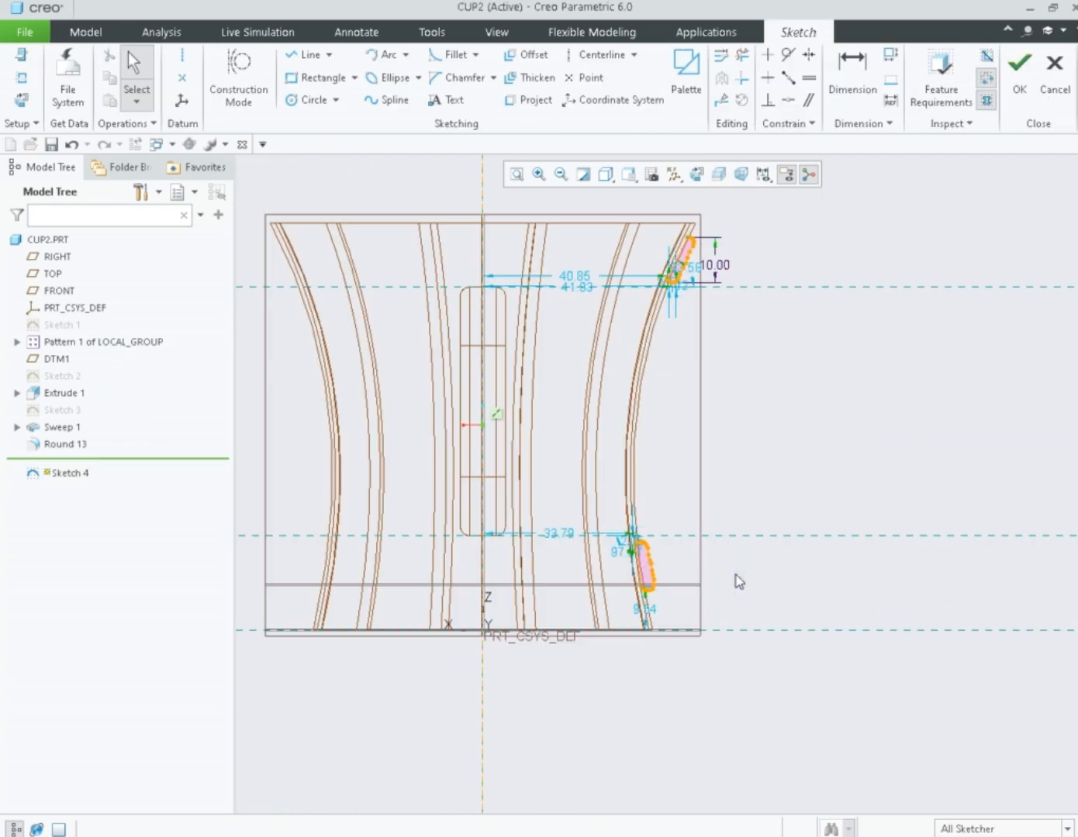
# Finish the sketch and revolve both closed profiles 360 degrees about the centerline as solid bands.
pyautogui.click(1020, 66)
pyautogui.click(469, 55)
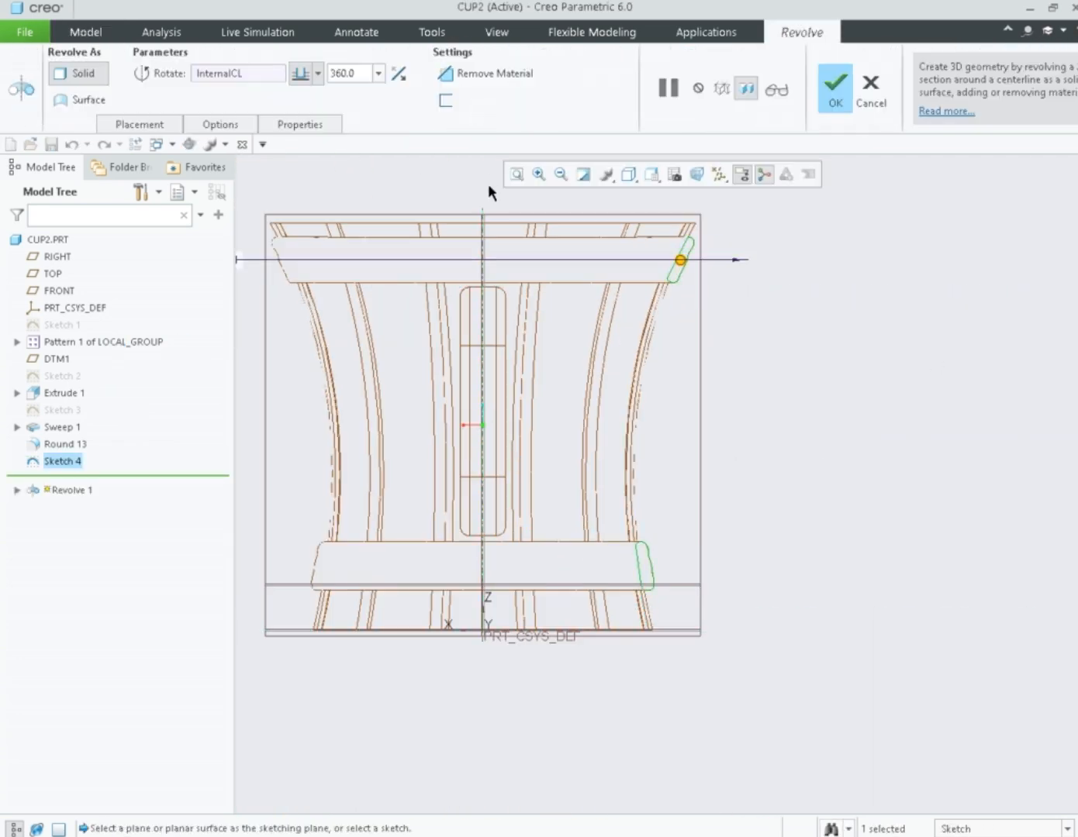
pyautogui.click(836, 105)
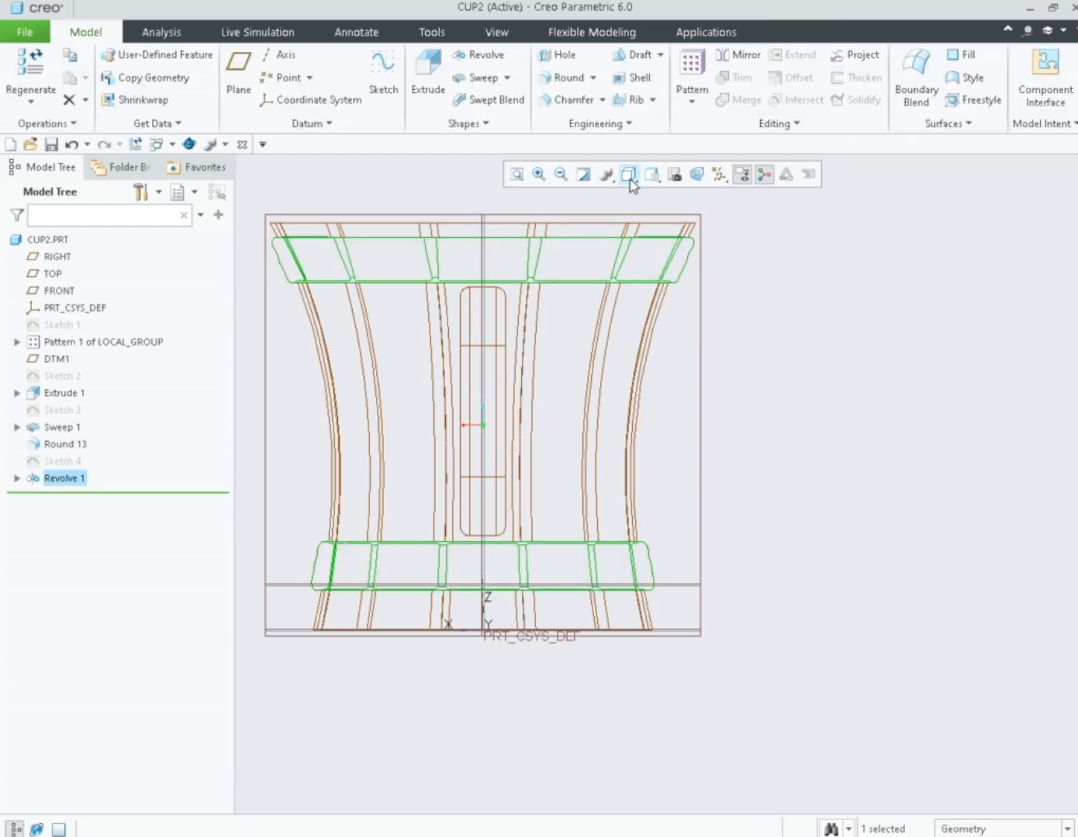
# Display the mug shaded with edges and examine the two bands from the side and from above.
pyautogui.click(628, 175)
pyautogui.click(633, 223)
pyautogui.click(753, 306)
pyautogui.moveTo(753, 305); pyautogui.dragTo(829, 309, button='middle')
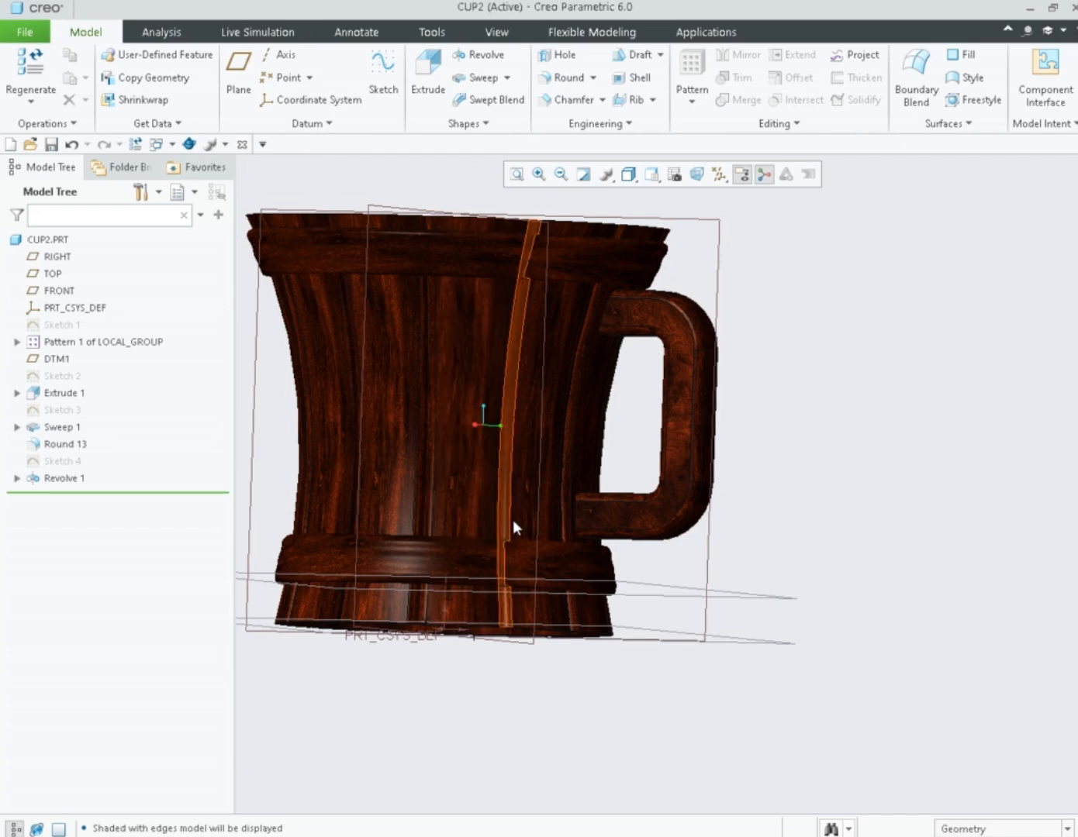
pyautogui.scroll(2, 513, 520)
pyautogui.moveTo(695, 362); pyautogui.dragTo(673, 380, button='middle')
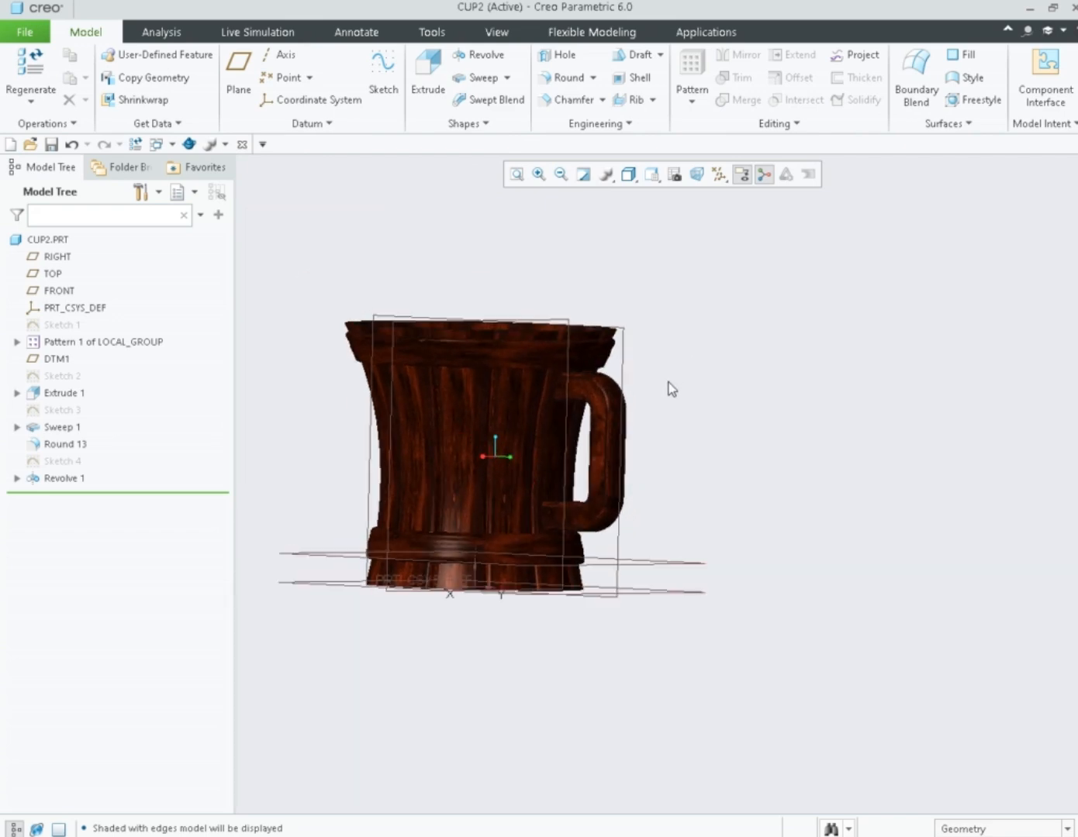
pyautogui.scroll(-5, 456, 361)
pyautogui.scroll(4, 496, 350)
pyautogui.moveTo(834, 357); pyautogui.dragTo(859, 413, button='middle')
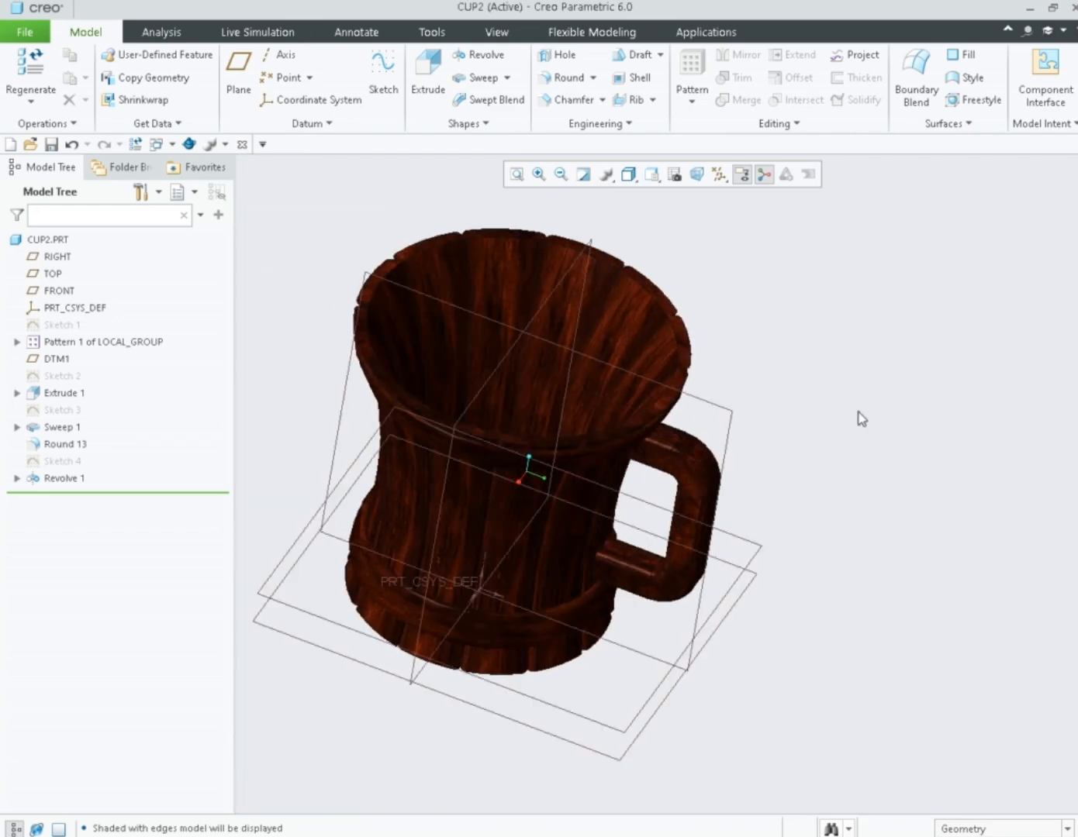
# Start a sketch on the RIGHT plane with a vertical line across the upper band's height and a horizontal centerline through its midpoint.
pyautogui.click(734, 415)
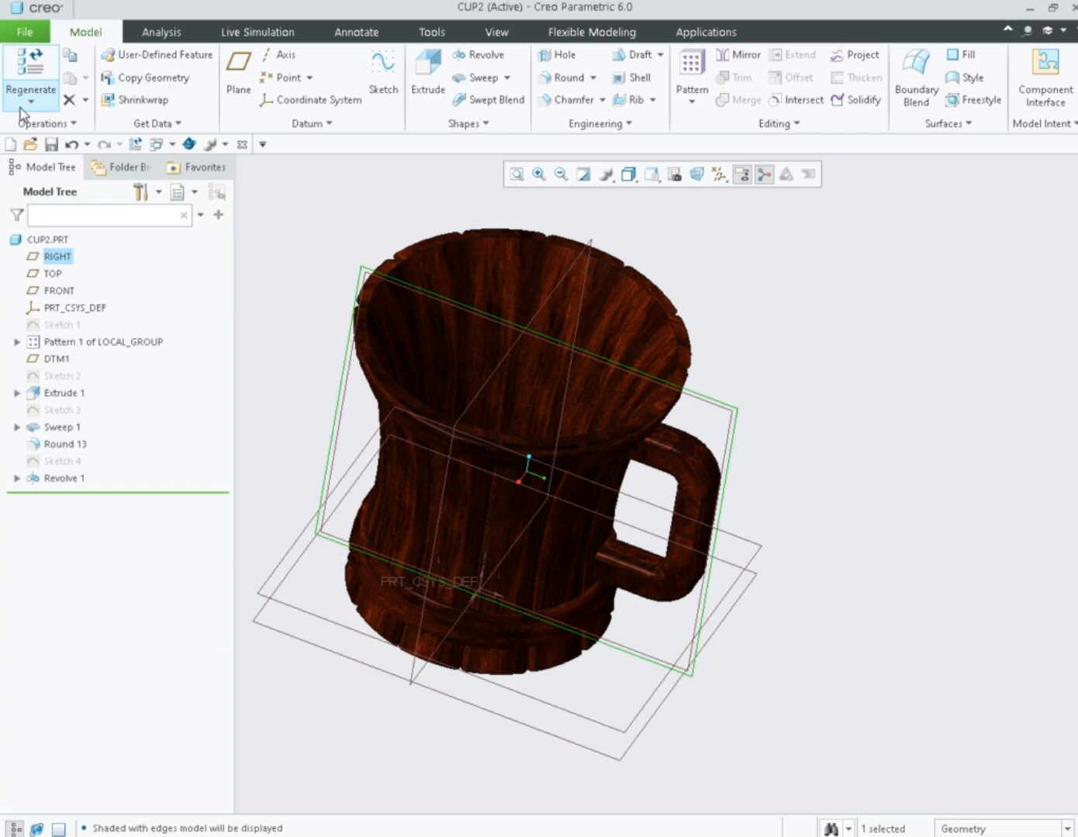
pyautogui.click(382, 83)
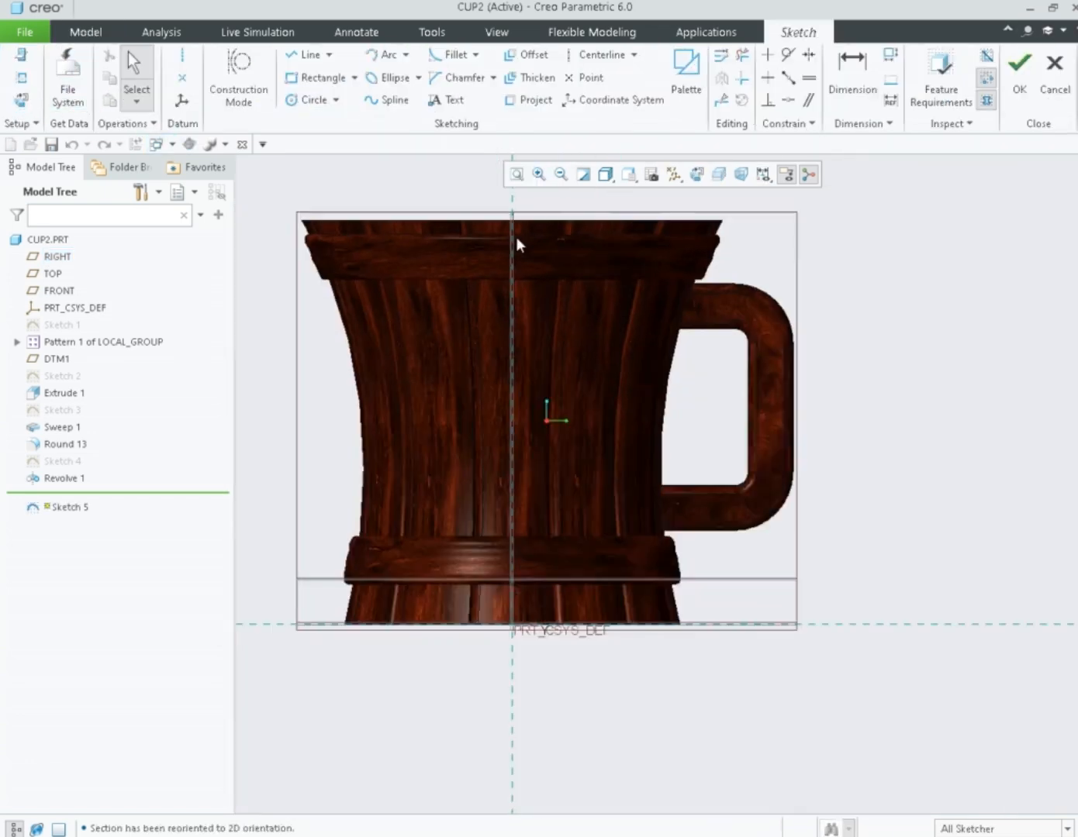
pyautogui.scroll(-3, 722, 246)
pyautogui.click(293, 53)
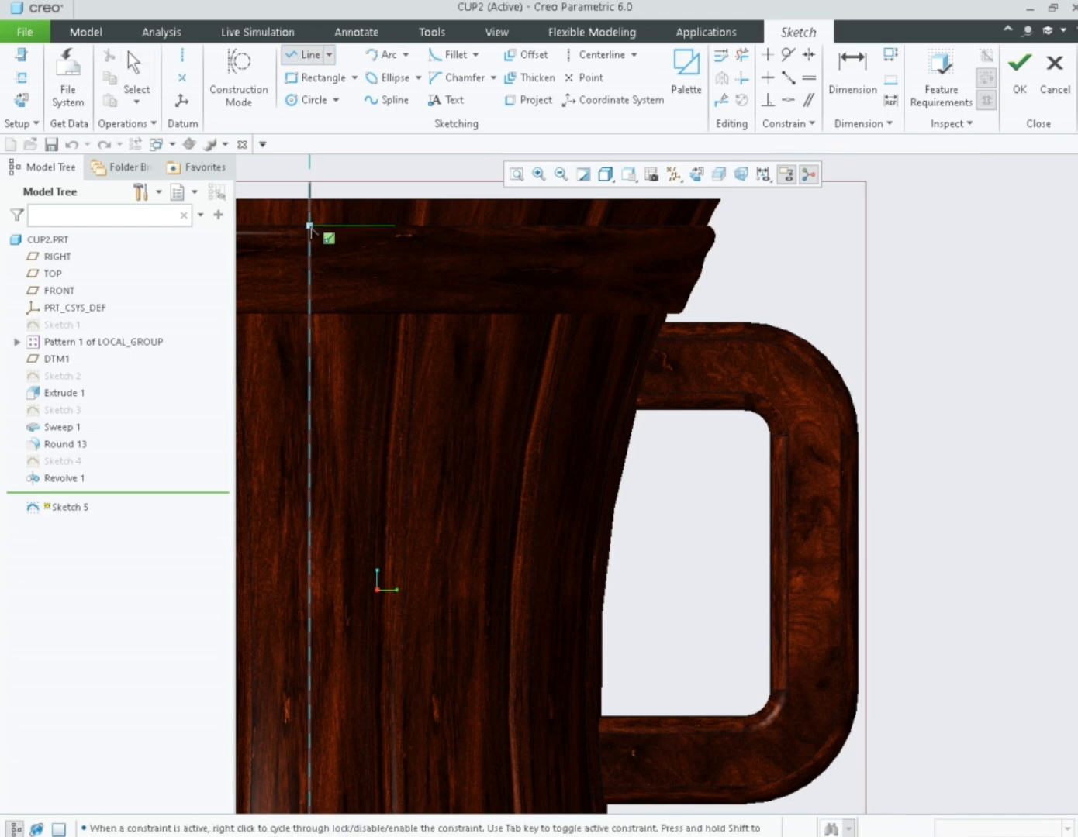
pyautogui.click(308, 225)
pyautogui.click(182, 54)
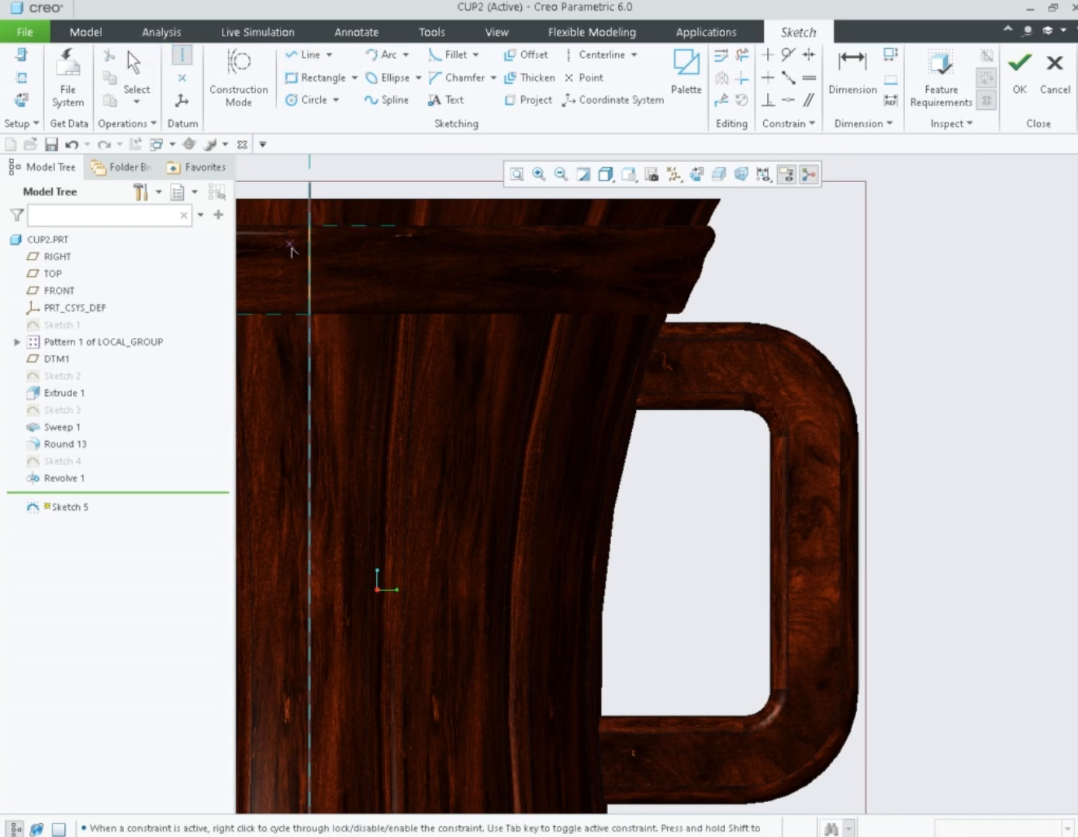
pyautogui.click(309, 270)
# Draw a vertical line on the mug's axis across the lower band and a horizontal centerline through that line's midpoint.
pyautogui.scroll(4, 704, 217)
pyautogui.scroll(-4, 552, 508)
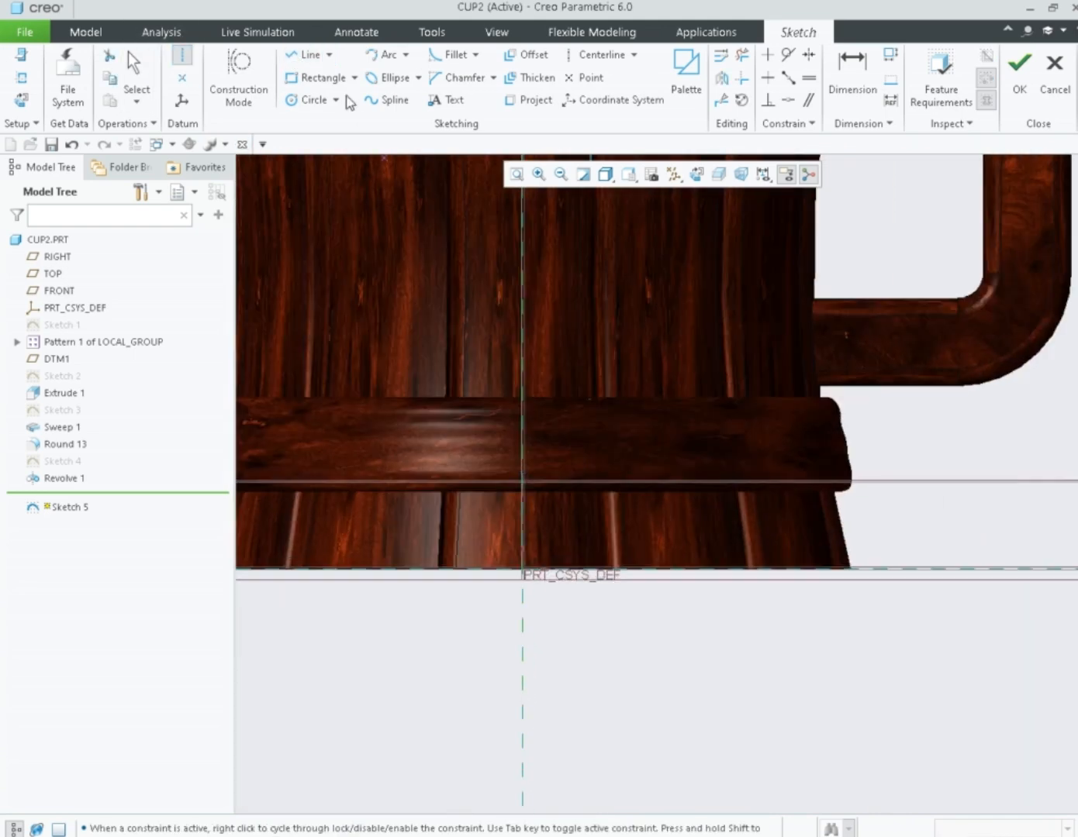
pyautogui.click(308, 57)
pyautogui.scroll(-4, 523, 401)
pyautogui.click(515, 396)
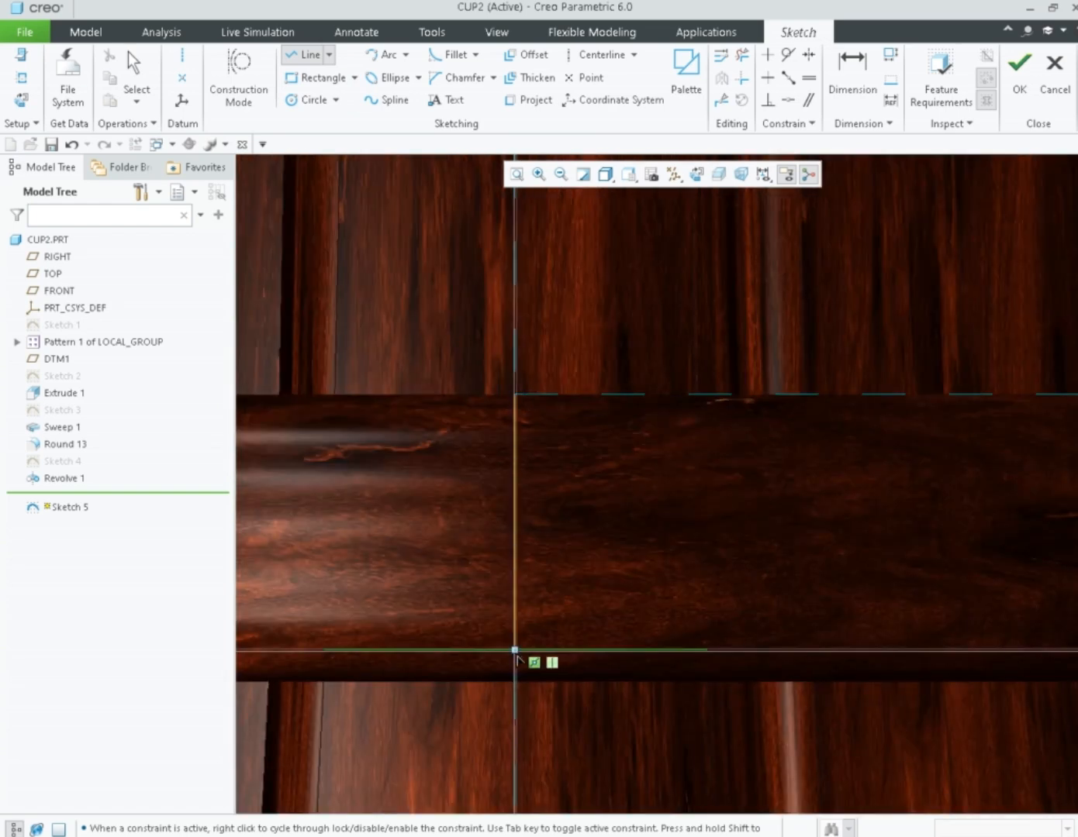
pyautogui.click(514, 651)
pyautogui.click(181, 55)
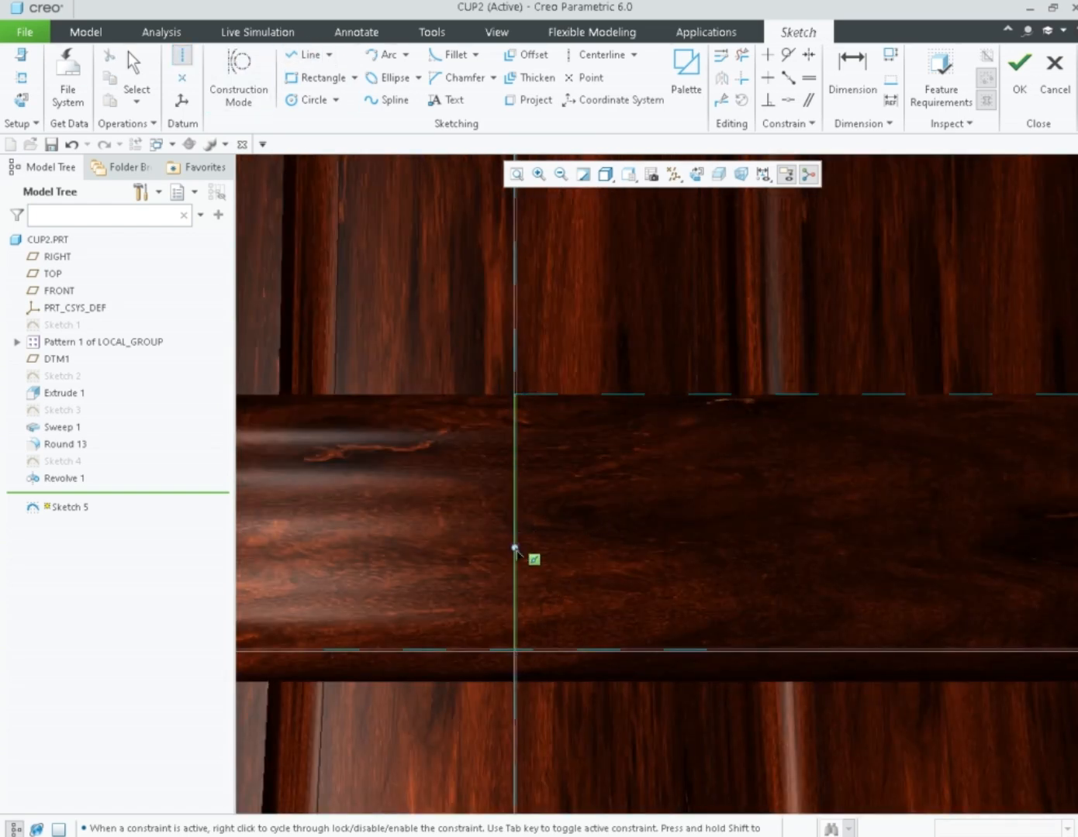
pyautogui.click(514, 523)
pyautogui.scroll(3, 496, 551)
pyautogui.scroll(5, 491, 546)
pyautogui.click(491, 545)
pyautogui.middleClick(686, 619)
pyautogui.click(686, 620)
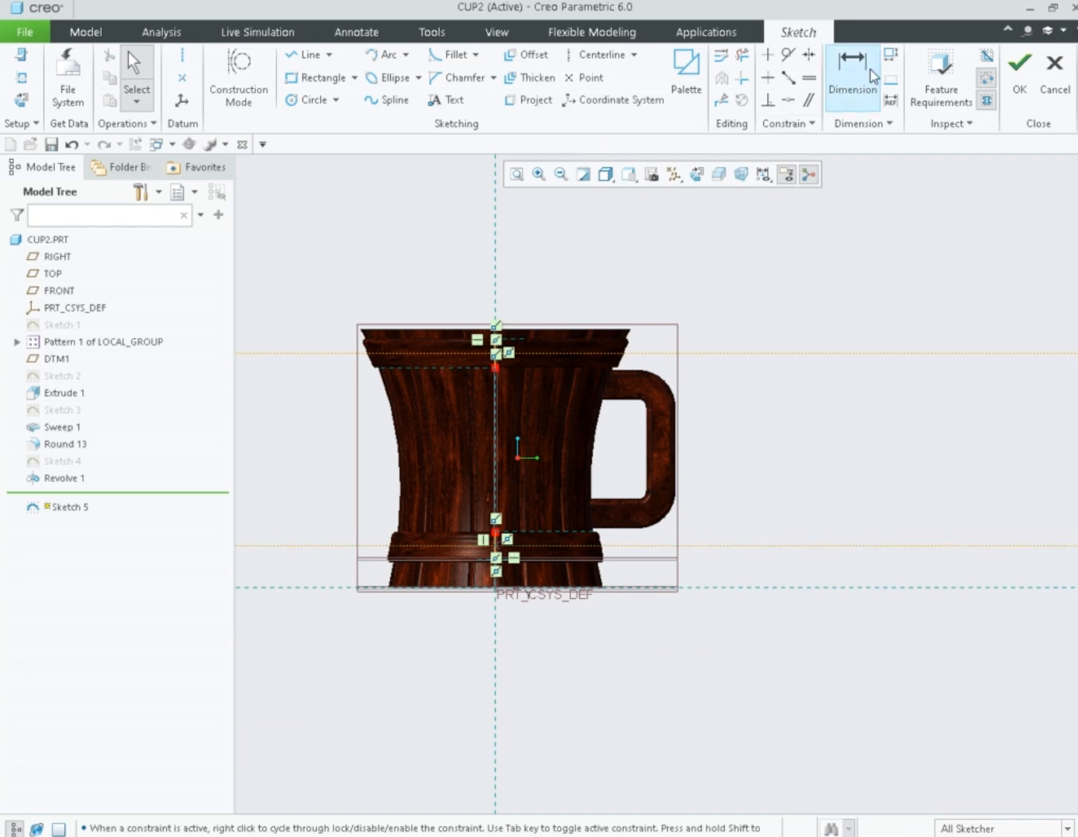
# Try to dimension the distance between the two horizontal centerlines.
pyautogui.click(869, 71)
pyautogui.click(795, 544)
pyautogui.middleClick(802, 469)
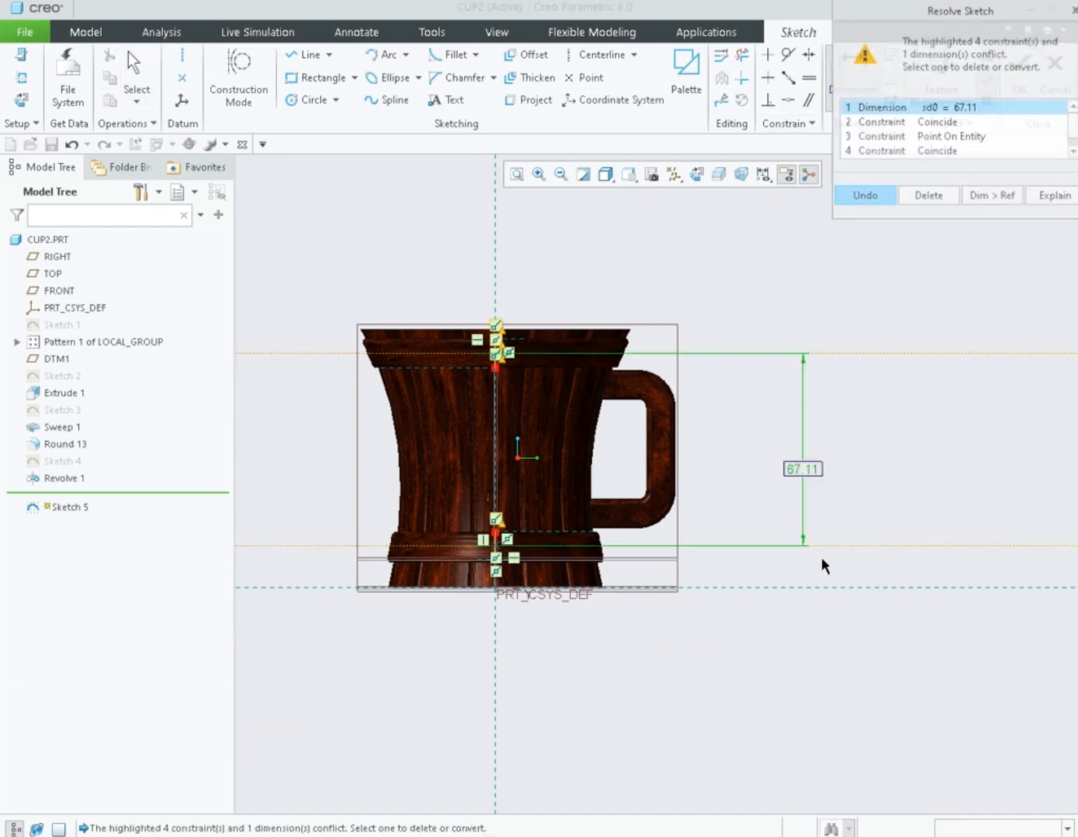
pyautogui.middleClick(721, 501)
# Try to sketch an arc on the upper band's outer face near the handle, at the horizontal centerline.
pyautogui.scroll(-3, 642, 376)
pyautogui.scroll(-5, 607, 320)
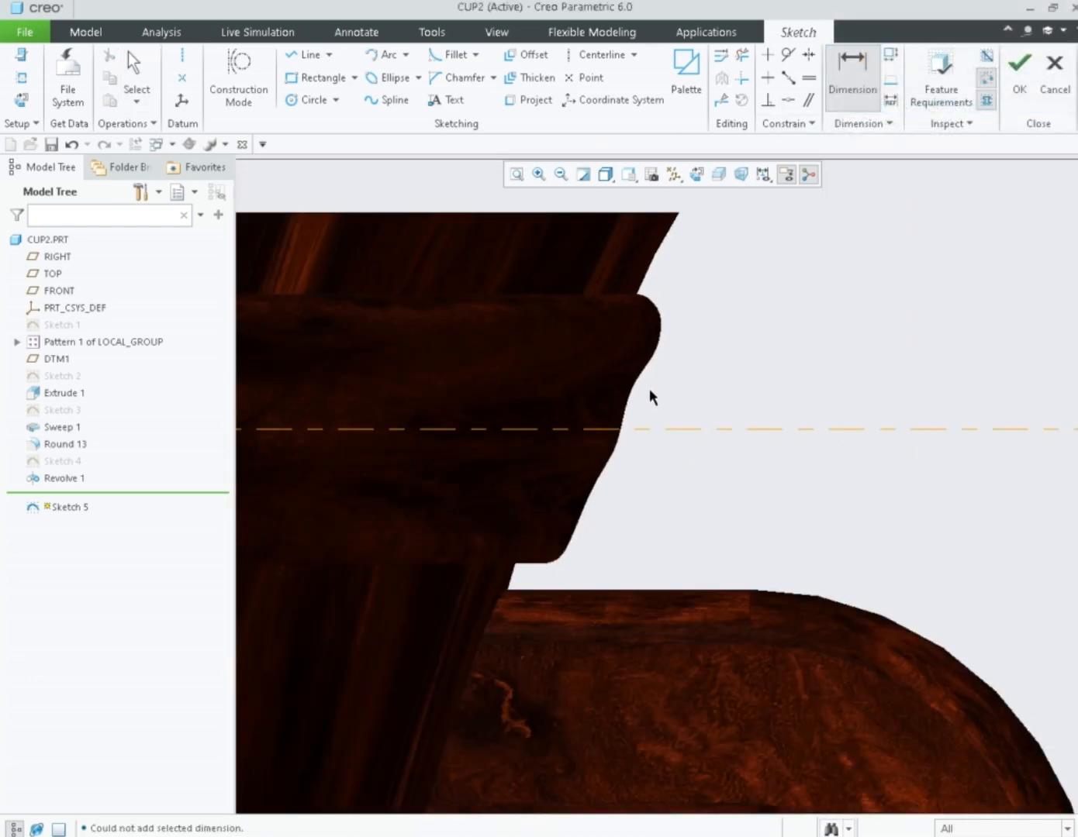
pyautogui.scroll(3, 636, 388)
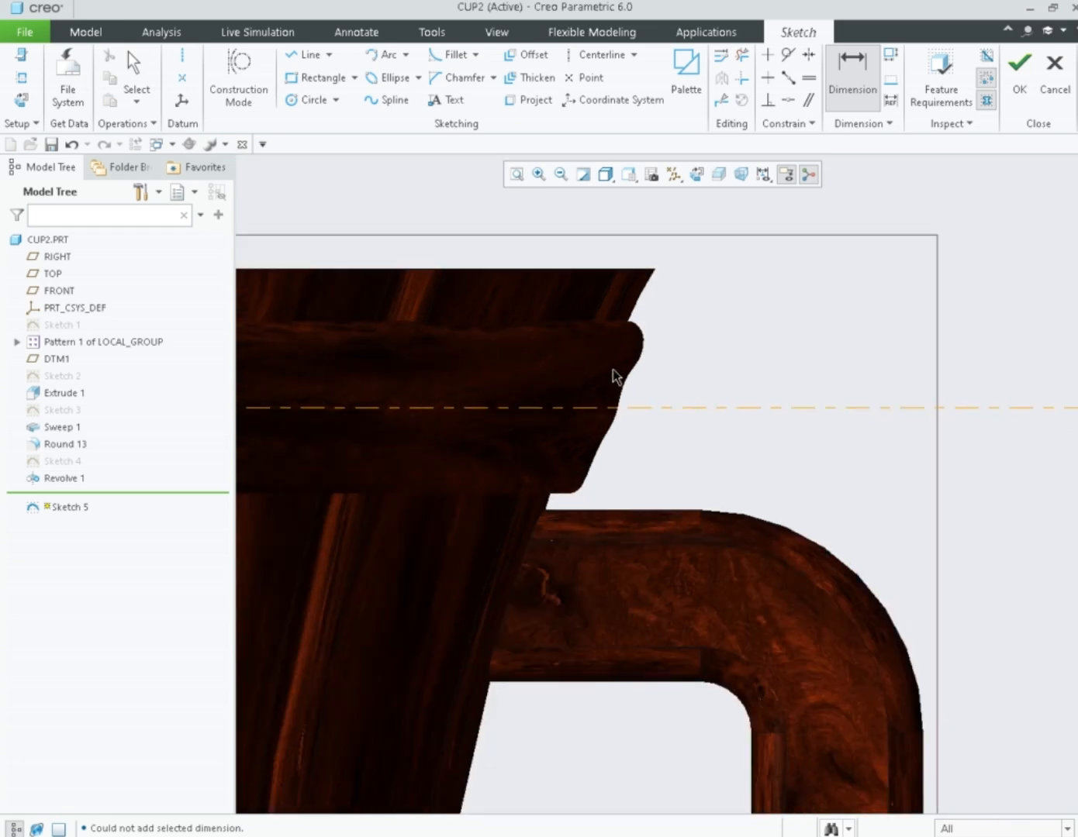
pyautogui.click(305, 54)
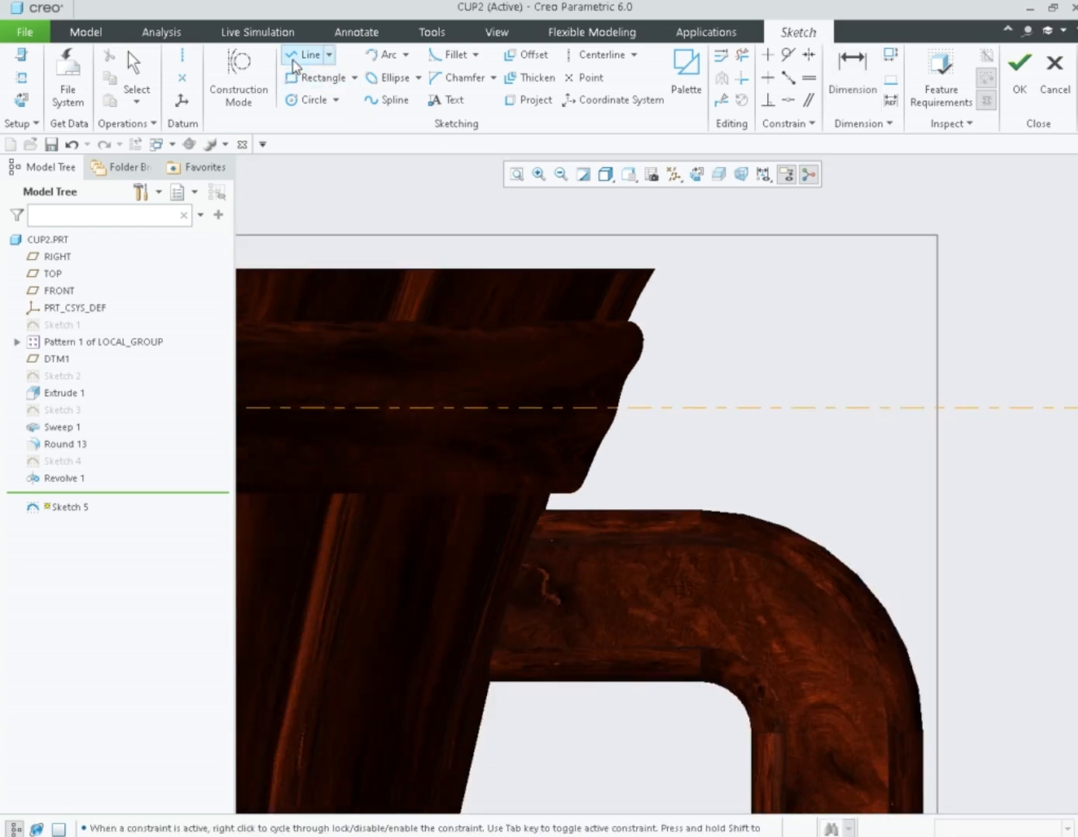
pyautogui.click(385, 54)
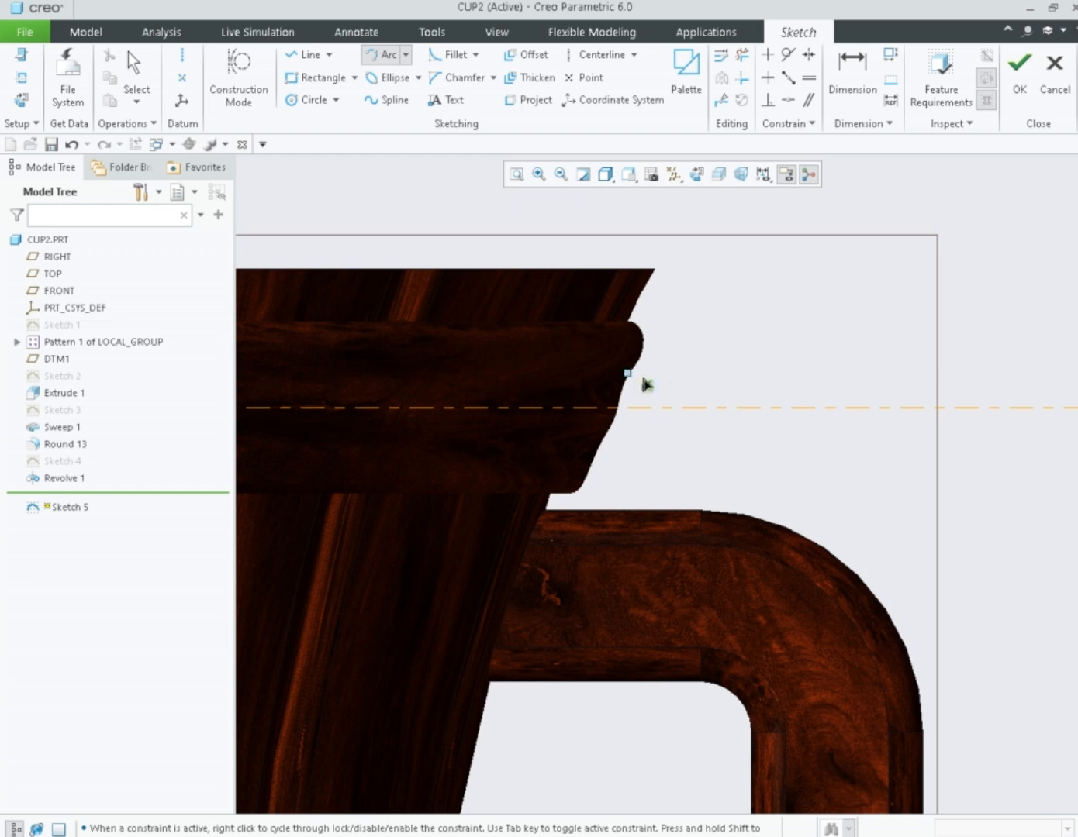
pyautogui.click(644, 406)
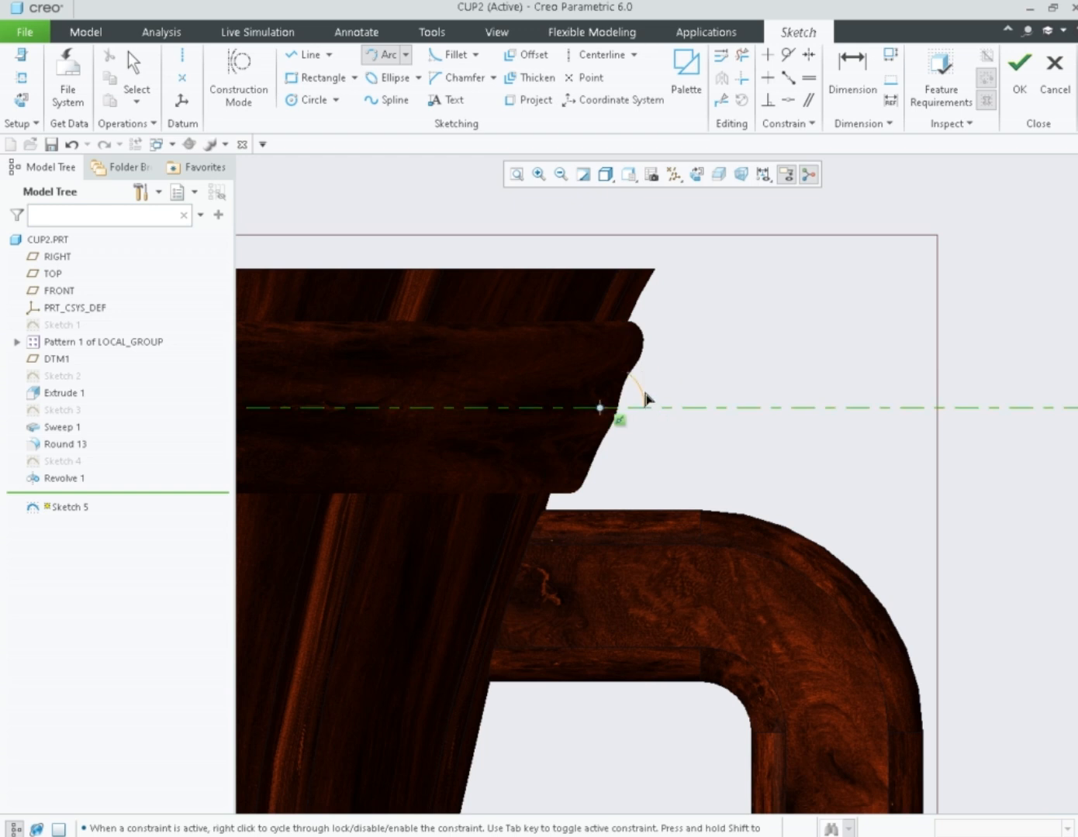
# Draw a slanted line along the upper band's outer face, from about 2.04 above to about 1.90 below the horizontal centerline.
pyautogui.scroll(-3, 645, 398)
pyautogui.click(635, 398)
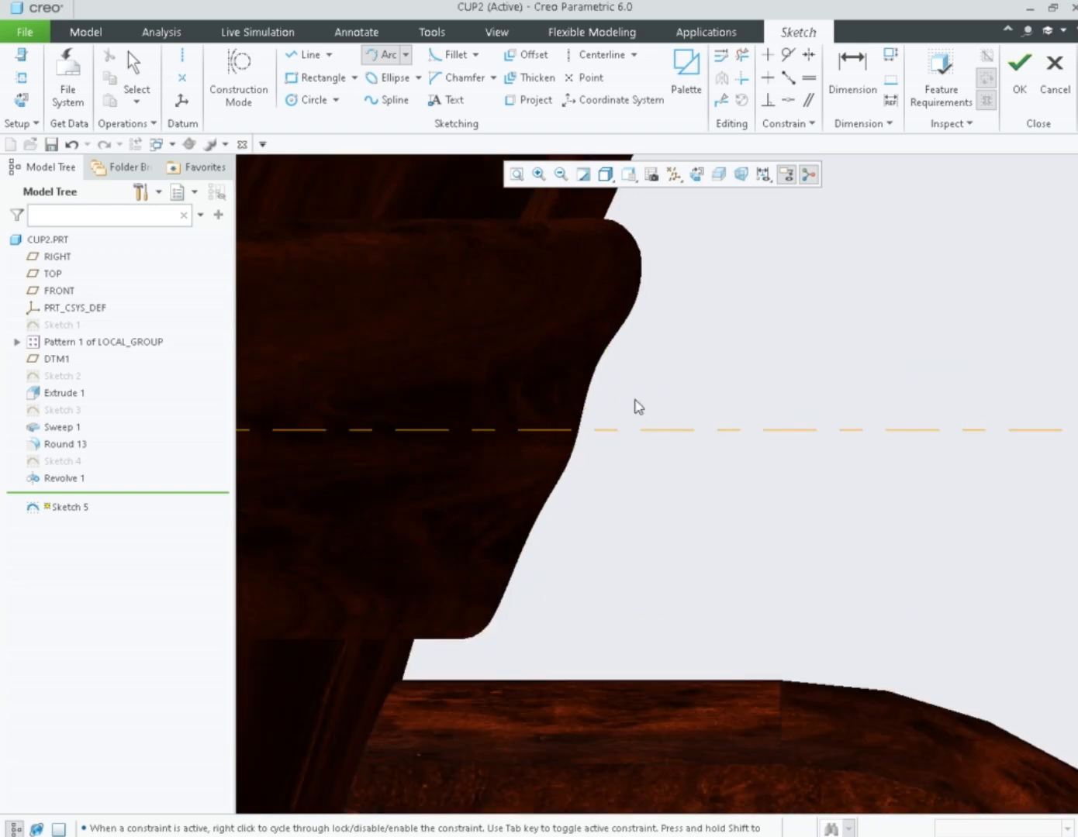
pyautogui.click(540, 521)
pyautogui.click(652, 429)
pyautogui.click(309, 55)
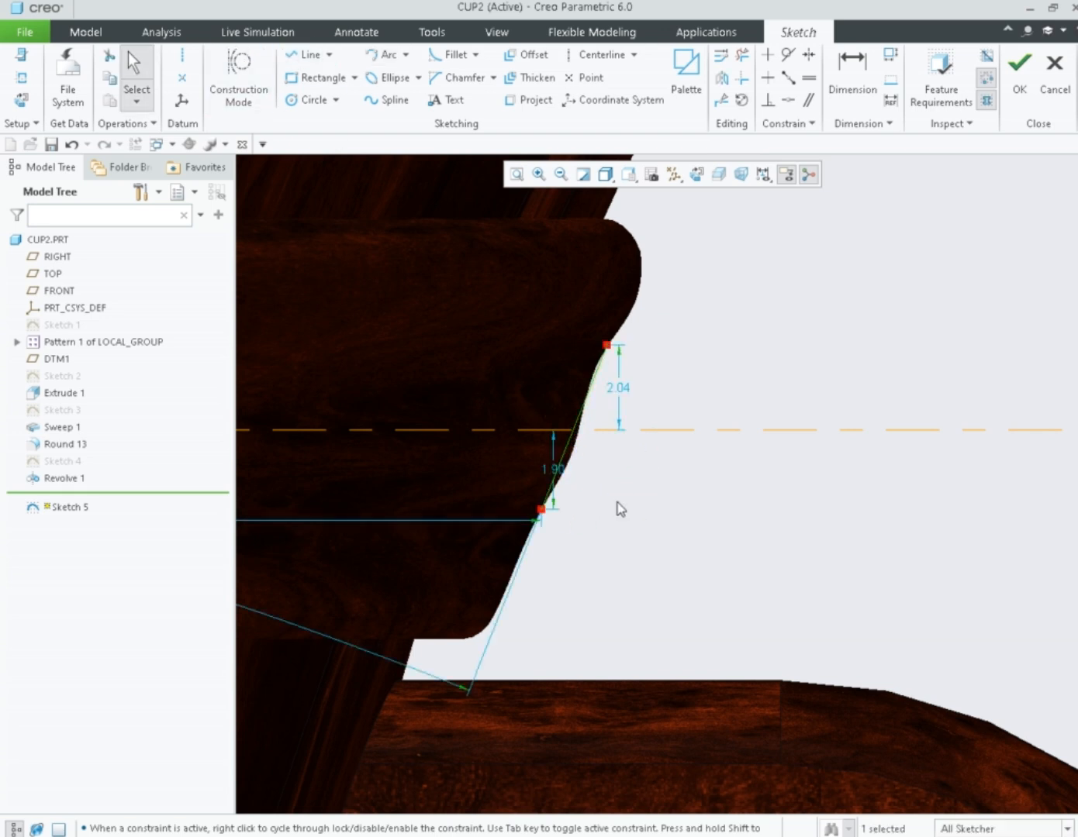
# Draw an outward-bulging arc of about 2.13 radius between the slanted line's endpoints, closing the profile.
pyautogui.click(384, 54)
pyautogui.click(607, 346)
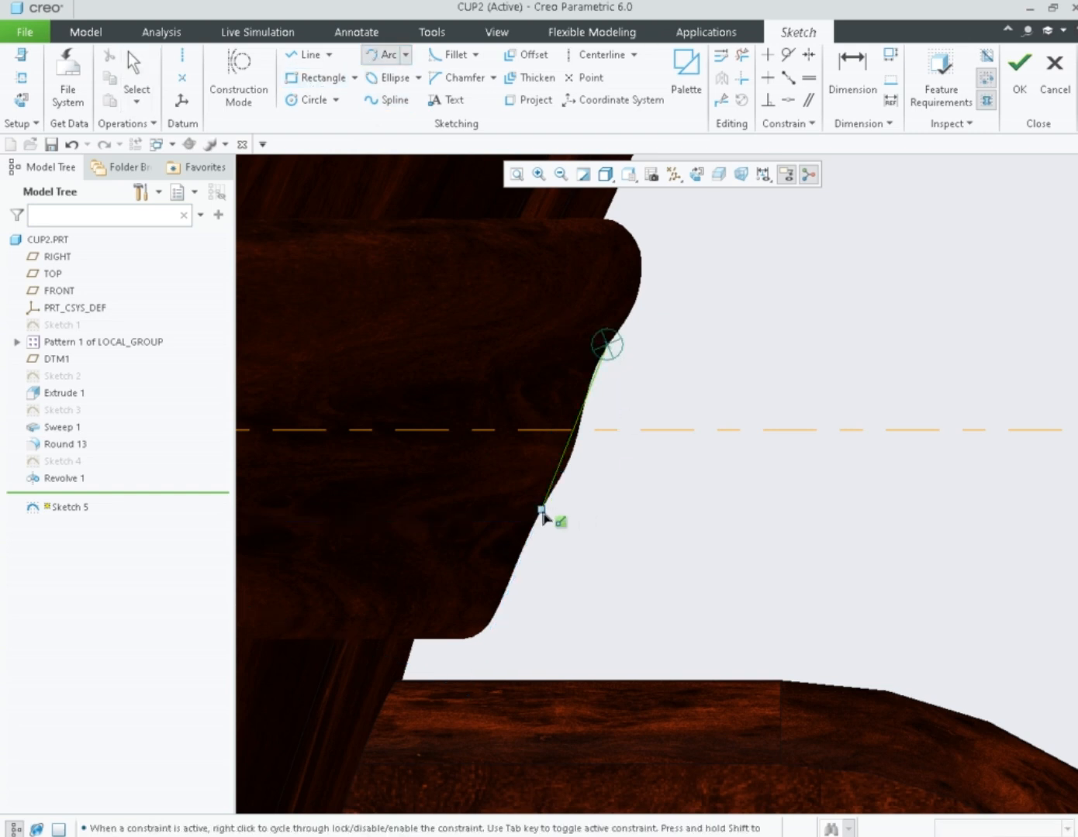
pyautogui.click(546, 512)
pyautogui.click(607, 500)
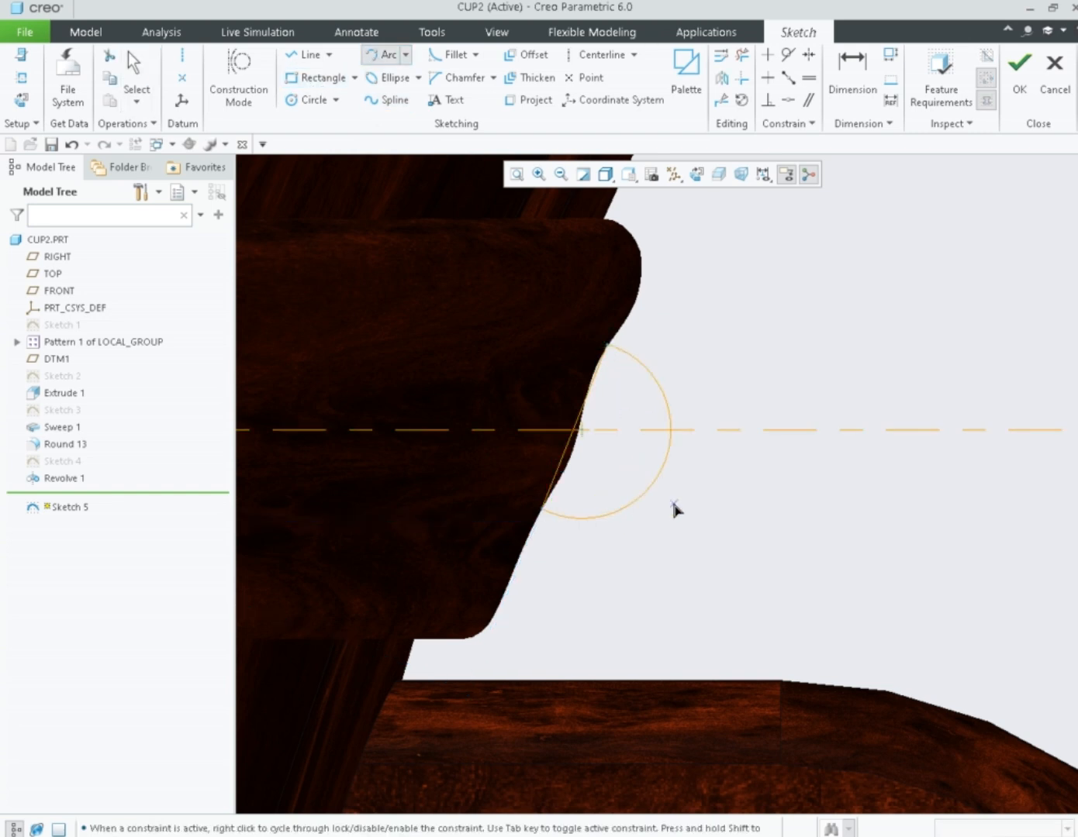
pyautogui.middleClick(674, 507)
# Draw a centerline through the arc's center perpendicular to the slanted line, and delete the upper band's horizontal centerline.
pyautogui.click(188, 60)
pyautogui.click(580, 430)
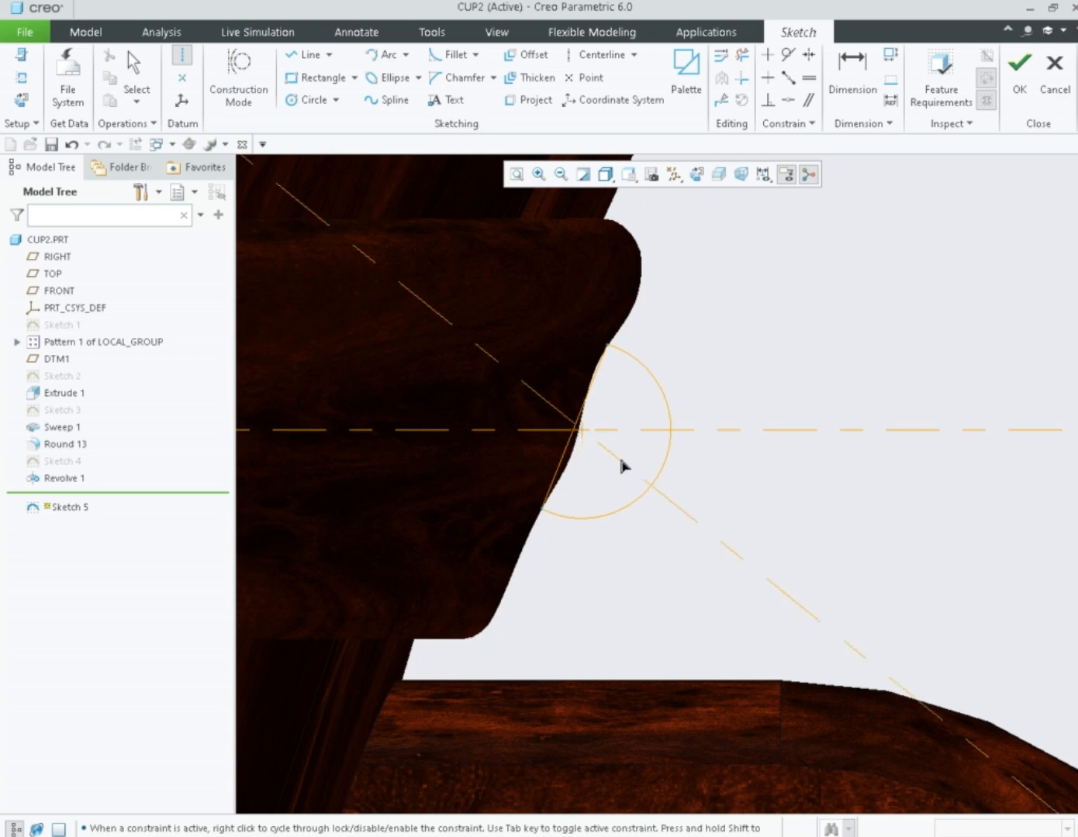
pyautogui.click(681, 500)
pyautogui.scroll(4, 693, 435)
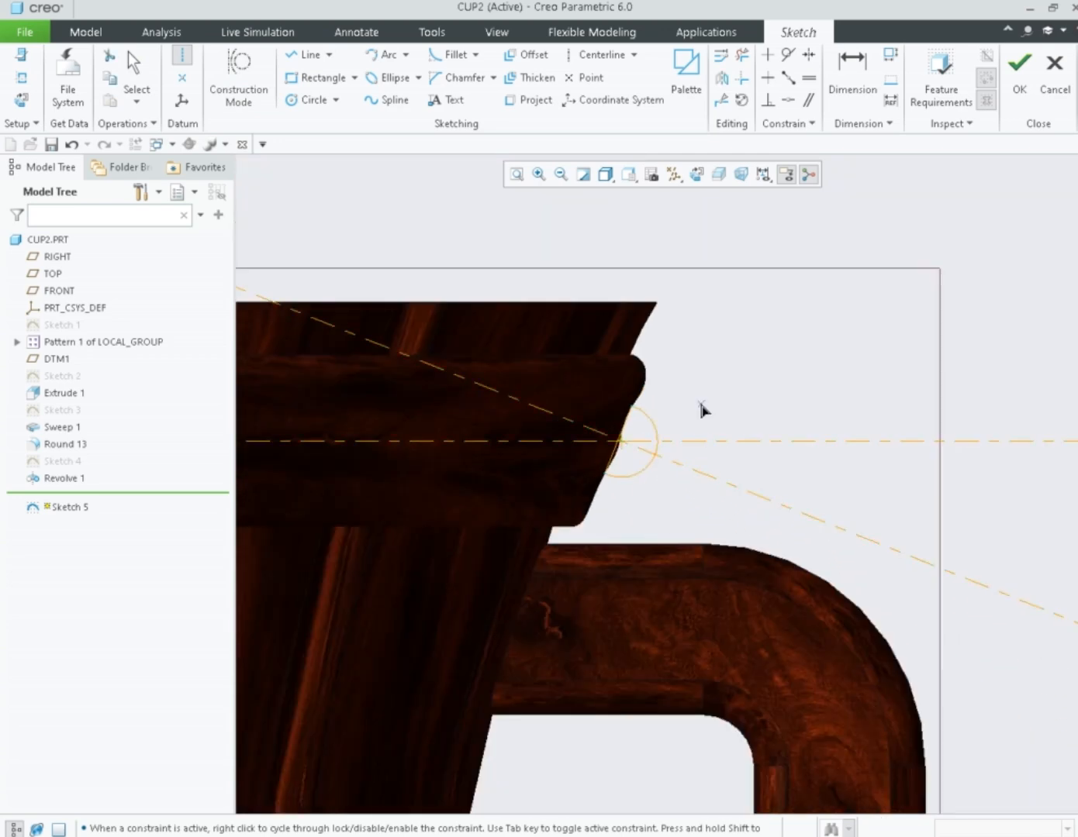
pyautogui.middleClick(700, 406)
pyautogui.click(590, 439)
pyautogui.press('Delete')
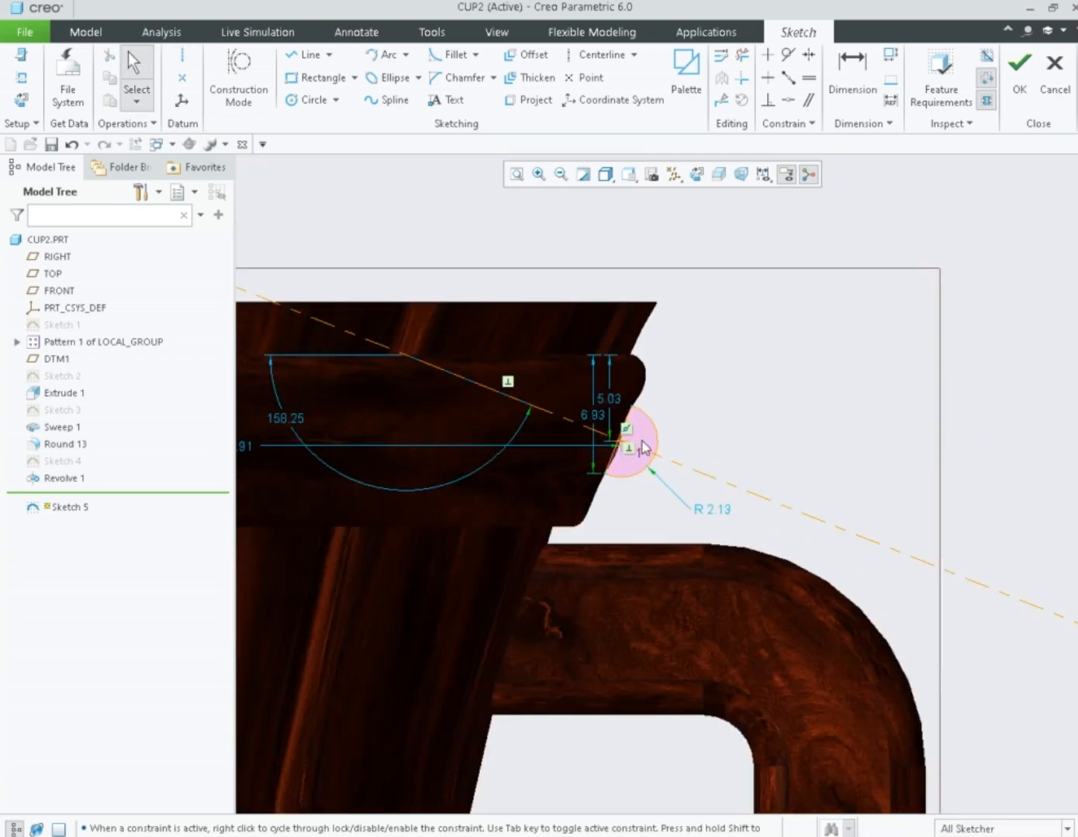
# Trim away the part of the stud's arc profile below the slanted centerline, leaving the upper quarter.
pyautogui.scroll(-3, 629, 444)
pyautogui.click(306, 54)
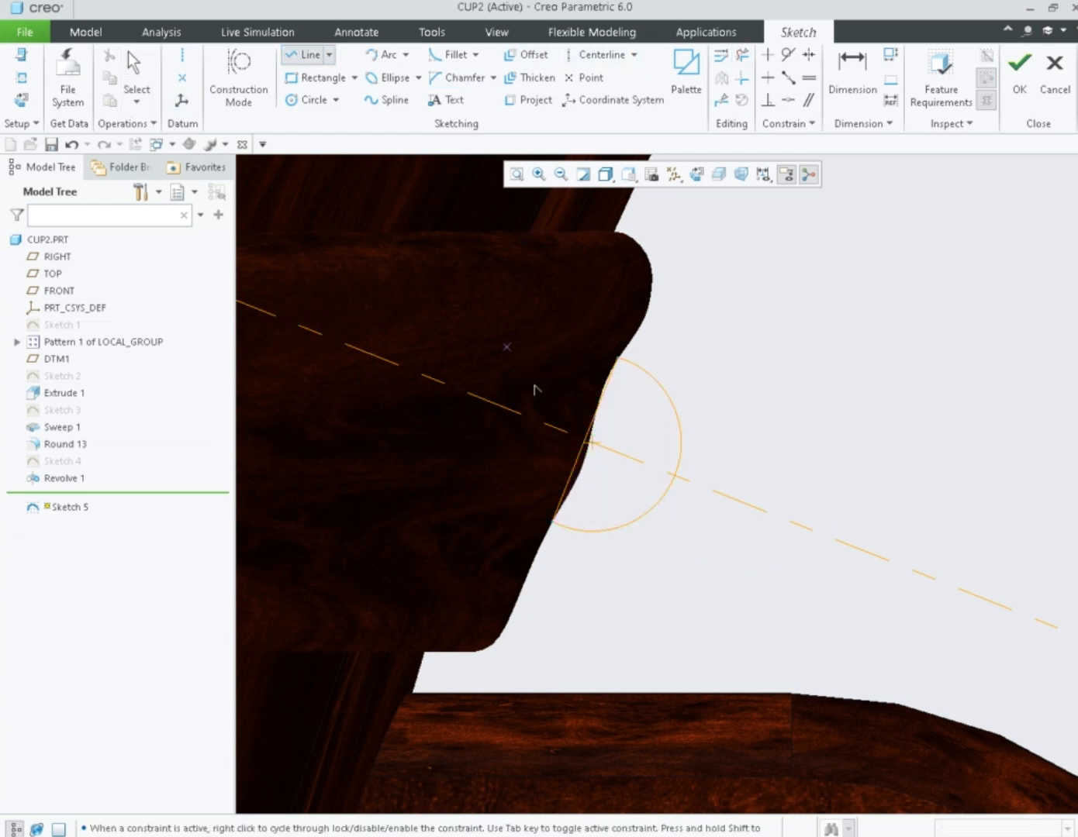
pyautogui.click(741, 54)
pyautogui.moveTo(608, 539); pyautogui.dragTo(609, 541)
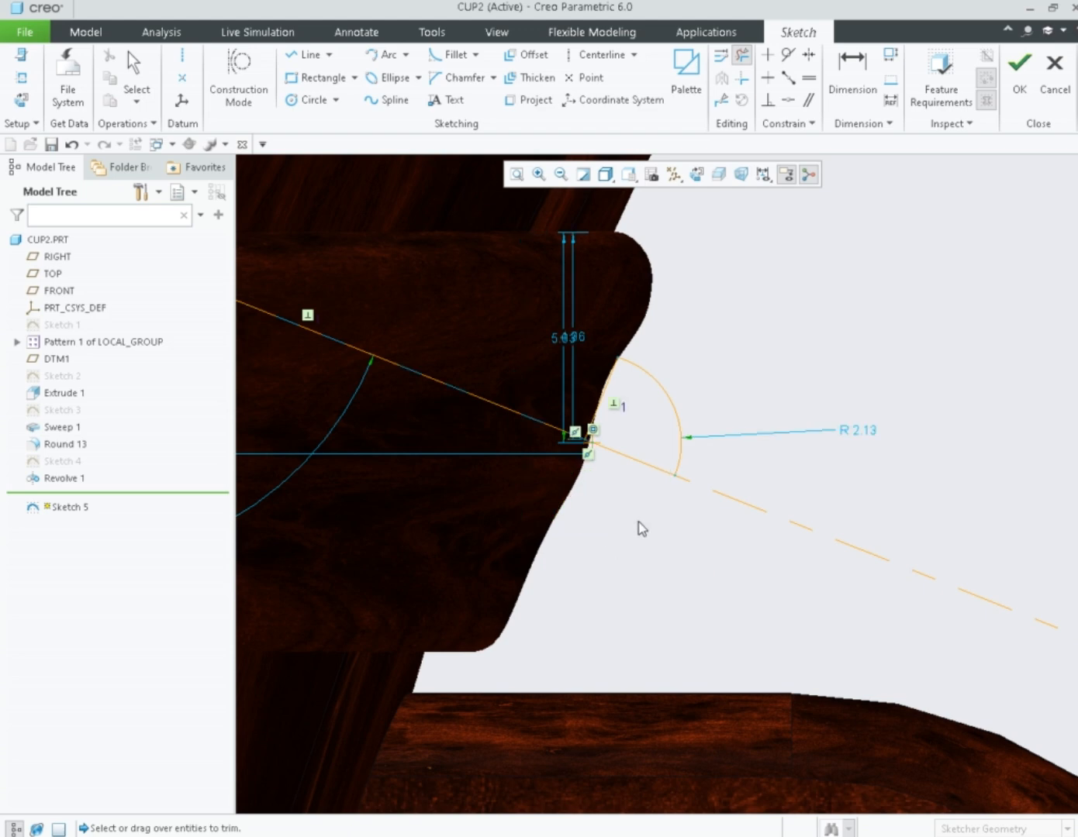
pyautogui.middleClick(637, 520)
# Close the quarter-circle profile with a line along the slanted centerline from the slanted line's base to the arc's end, and finish the sketch.
pyautogui.scroll(-5, 587, 443)
pyautogui.click(311, 55)
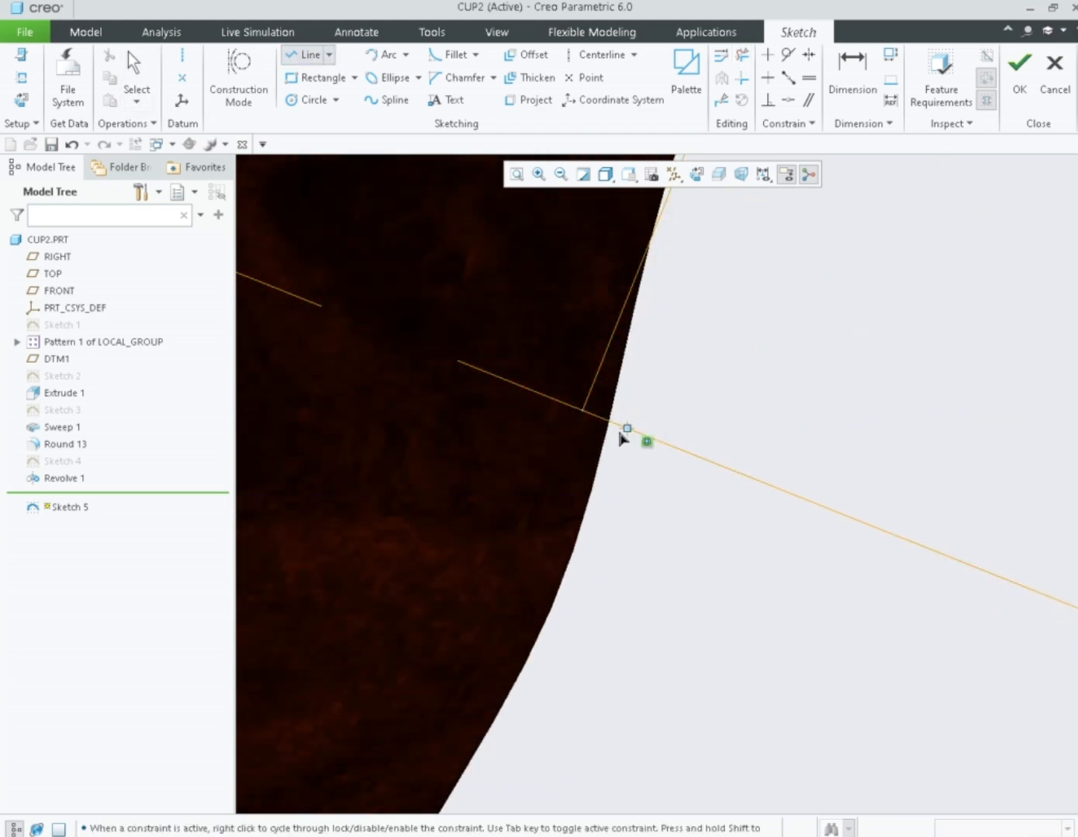
pyautogui.middleClick(638, 518)
pyautogui.scroll(4, 589, 453)
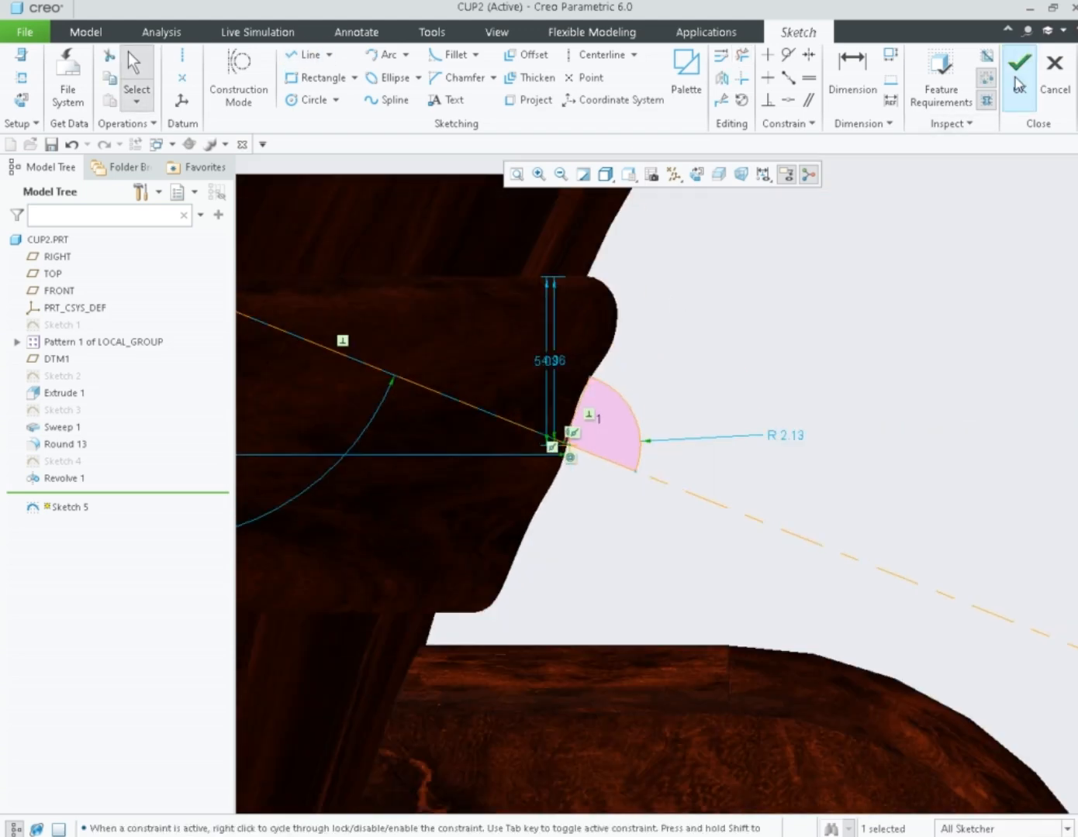
pyautogui.click(1019, 69)
# Try to revolve the quarter-circle profile about its slanted centerline, and cancel the revolve.
pyautogui.click(479, 54)
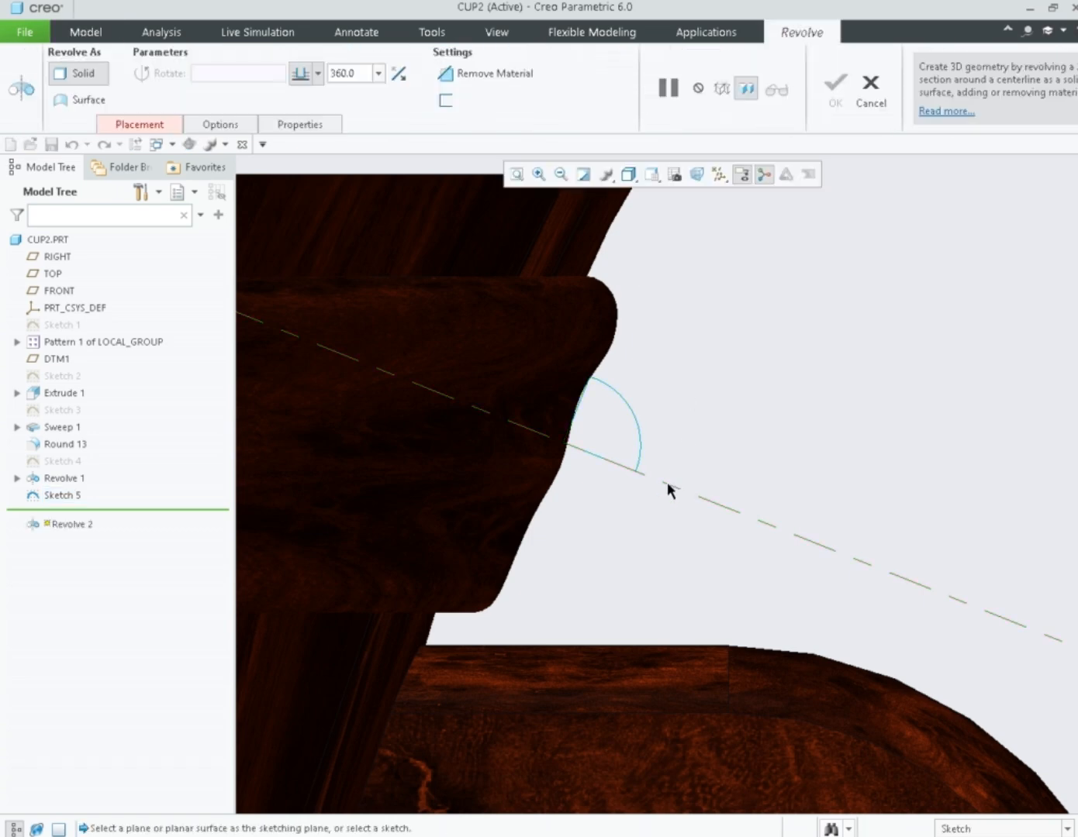
pyautogui.click(569, 445)
pyautogui.click(869, 87)
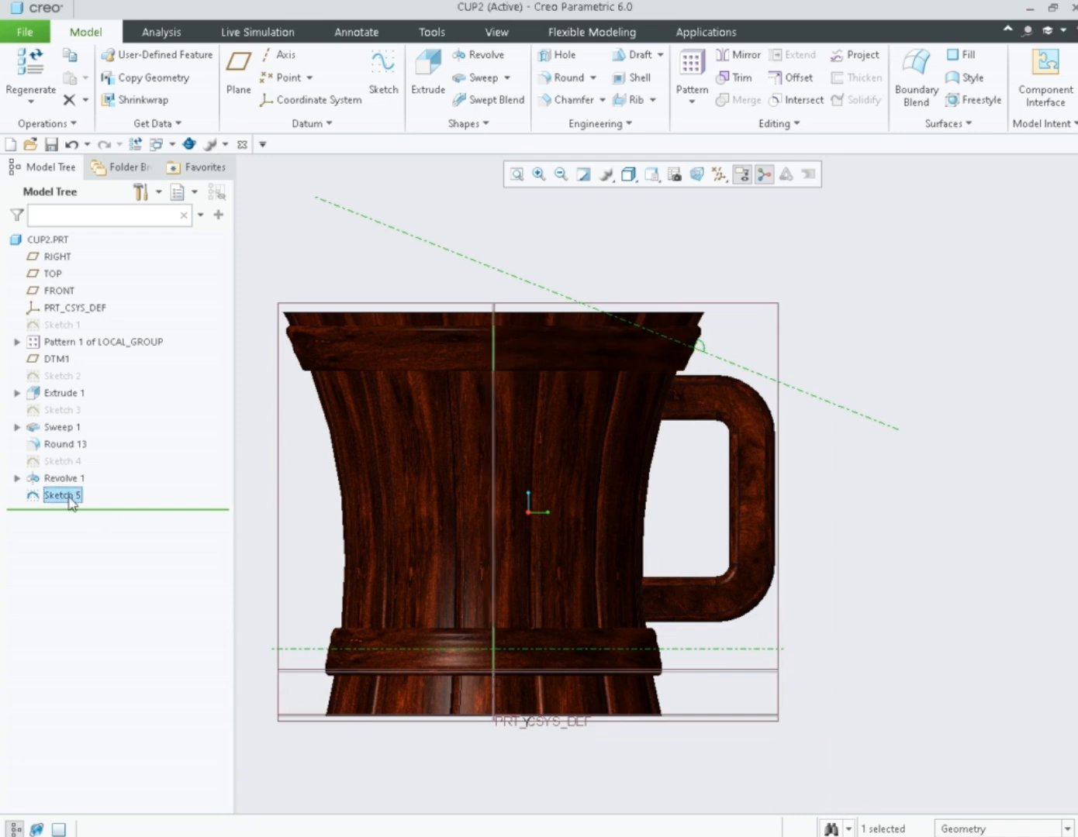
# Reopen Sketch 5 and delete the leftover vertical lines on both bands and the lower band's horizontal centerline.
pyautogui.click(98, 393)
pyautogui.click(496, 348)
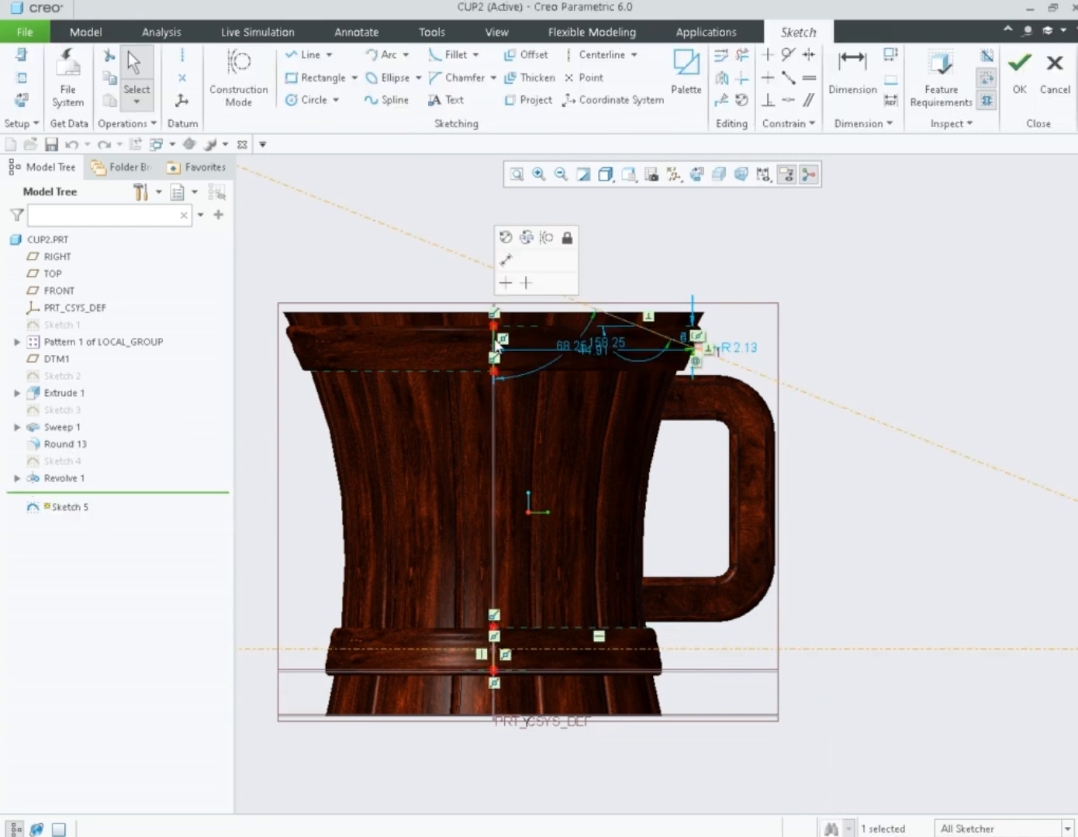
pyautogui.click(493, 659)
pyautogui.press('Delete')
pyautogui.click(532, 658)
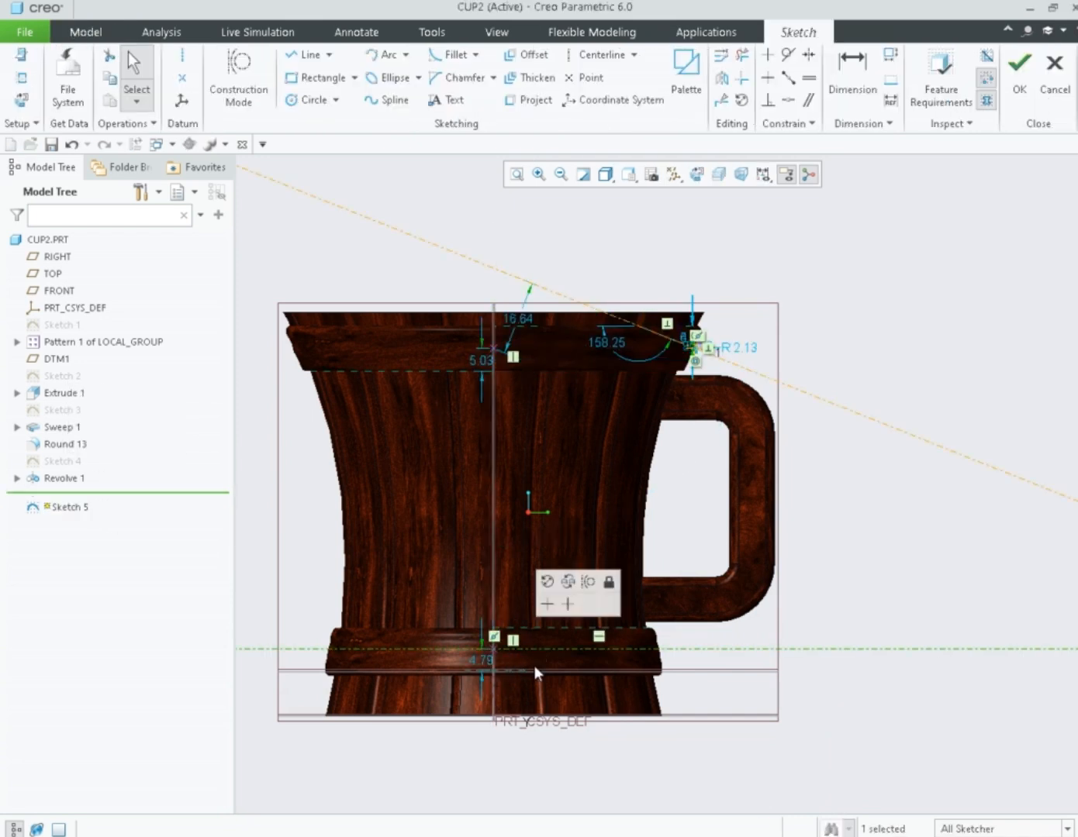
pyautogui.press('Delete')
# Add the mug's vertical center plane as a sketch reference and finish Sketch 5.
pyautogui.scroll(-4, 509, 639)
pyautogui.scroll(3, 492, 669)
pyautogui.scroll(-3, 494, 422)
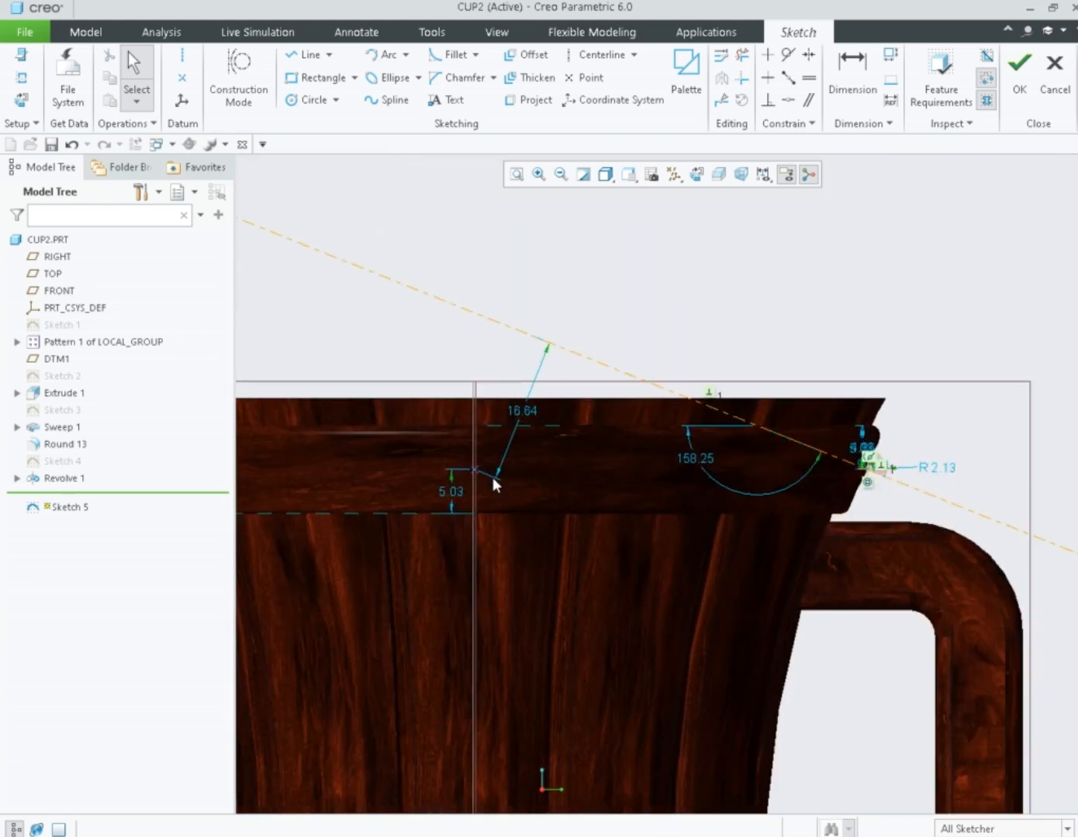
pyautogui.scroll(2, 493, 466)
pyautogui.scroll(-2, 466, 446)
pyautogui.click(1017, 68)
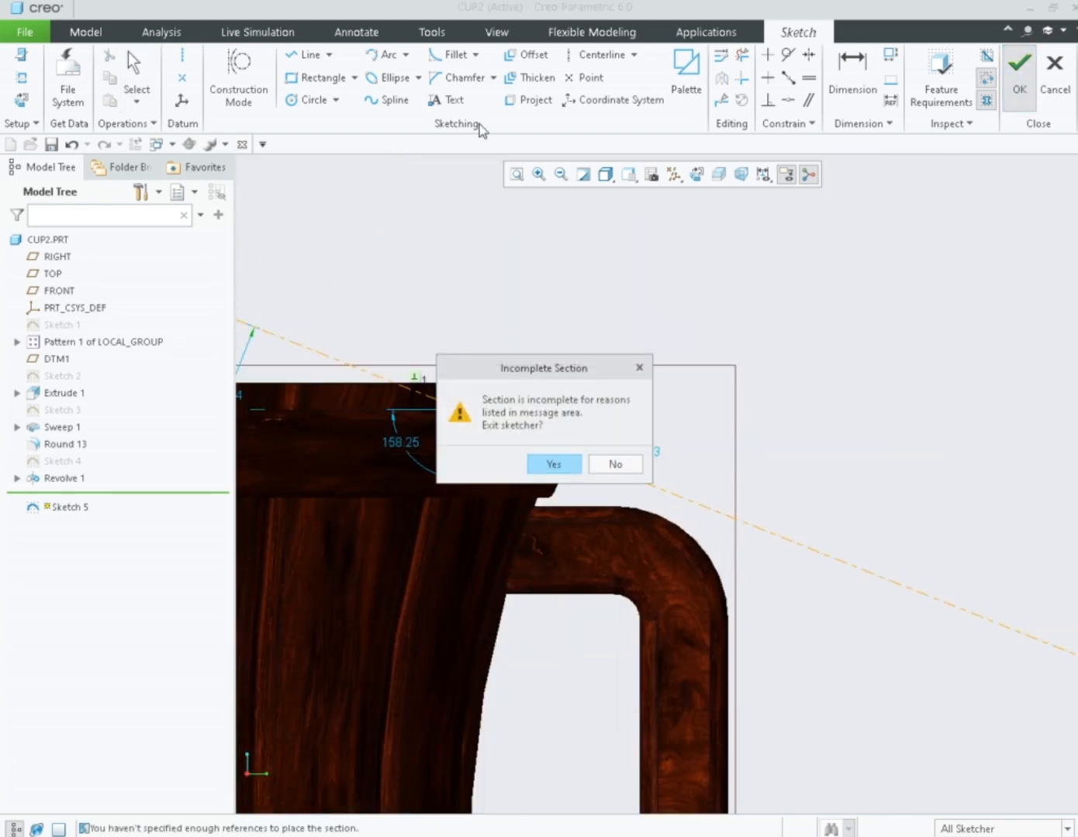
pyautogui.click(614, 466)
pyautogui.scroll(-2, 574, 457)
pyautogui.scroll(4, 554, 465)
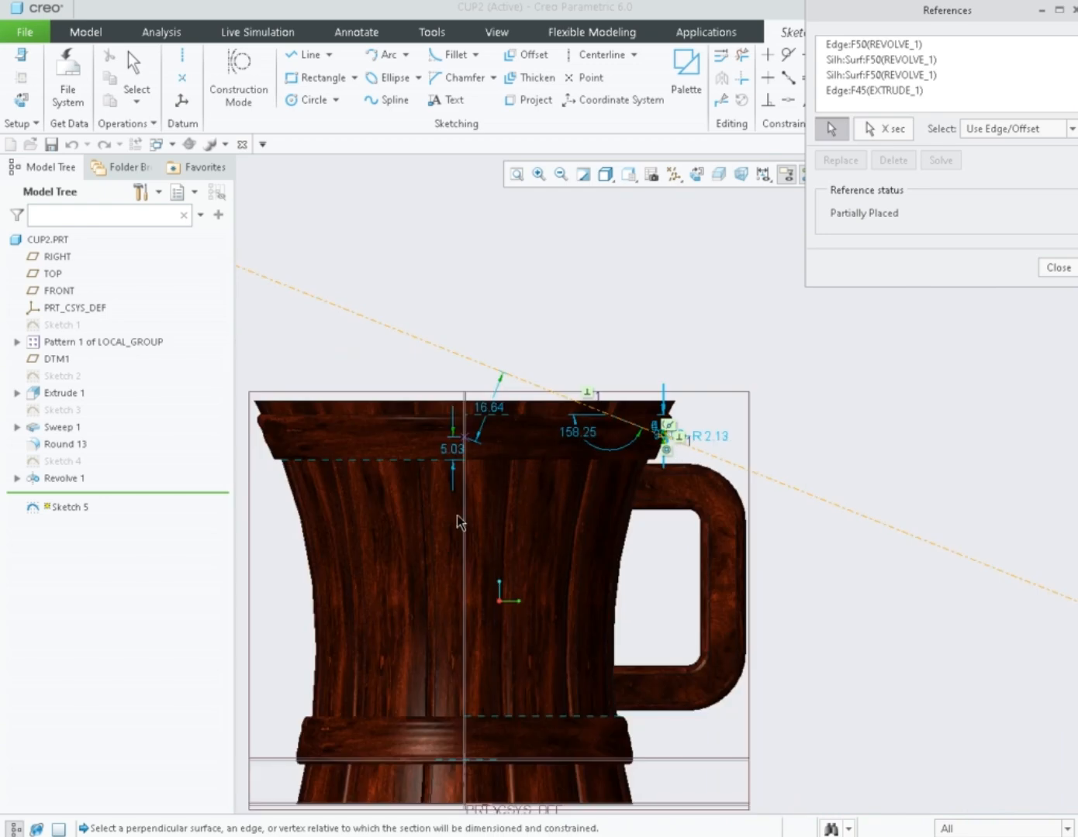
pyautogui.click(461, 524)
pyautogui.click(1056, 269)
pyautogui.click(1015, 81)
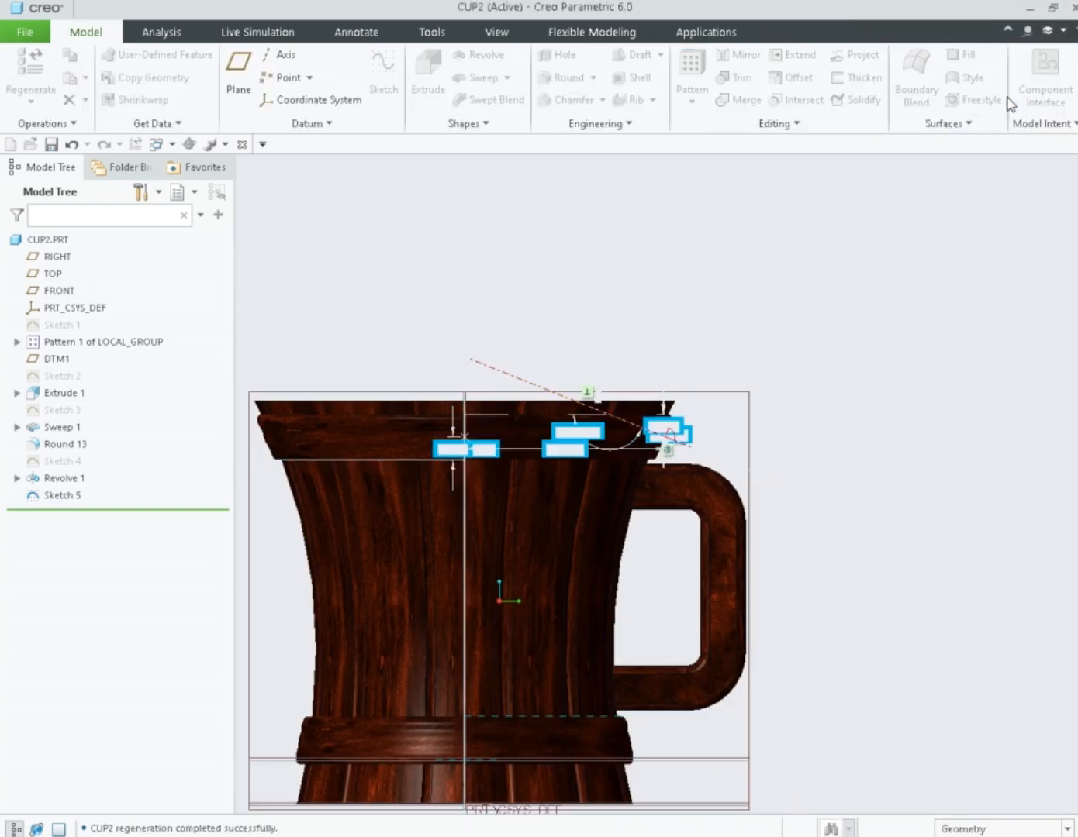
# Try to revolve Sketch 5 as a solid through 360° about the slanted centerline.
pyautogui.click(466, 54)
pyautogui.click(680, 431)
pyautogui.scroll(-4, 666, 436)
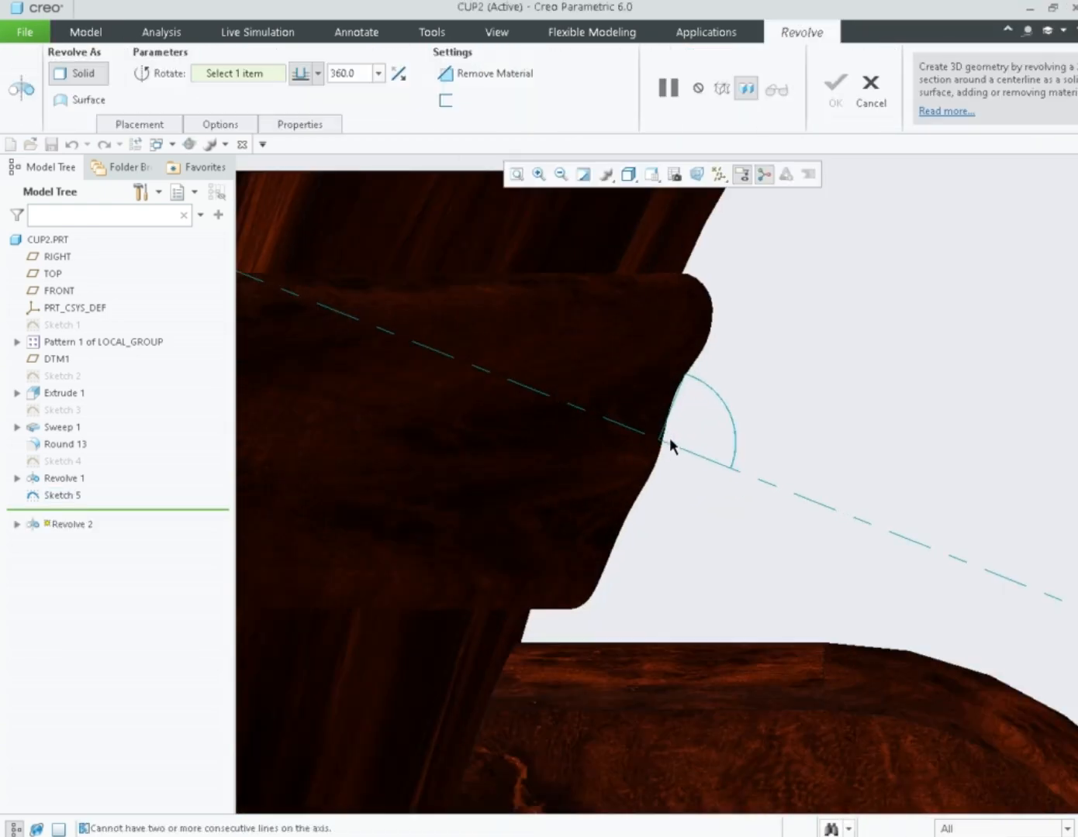
pyautogui.click(691, 453)
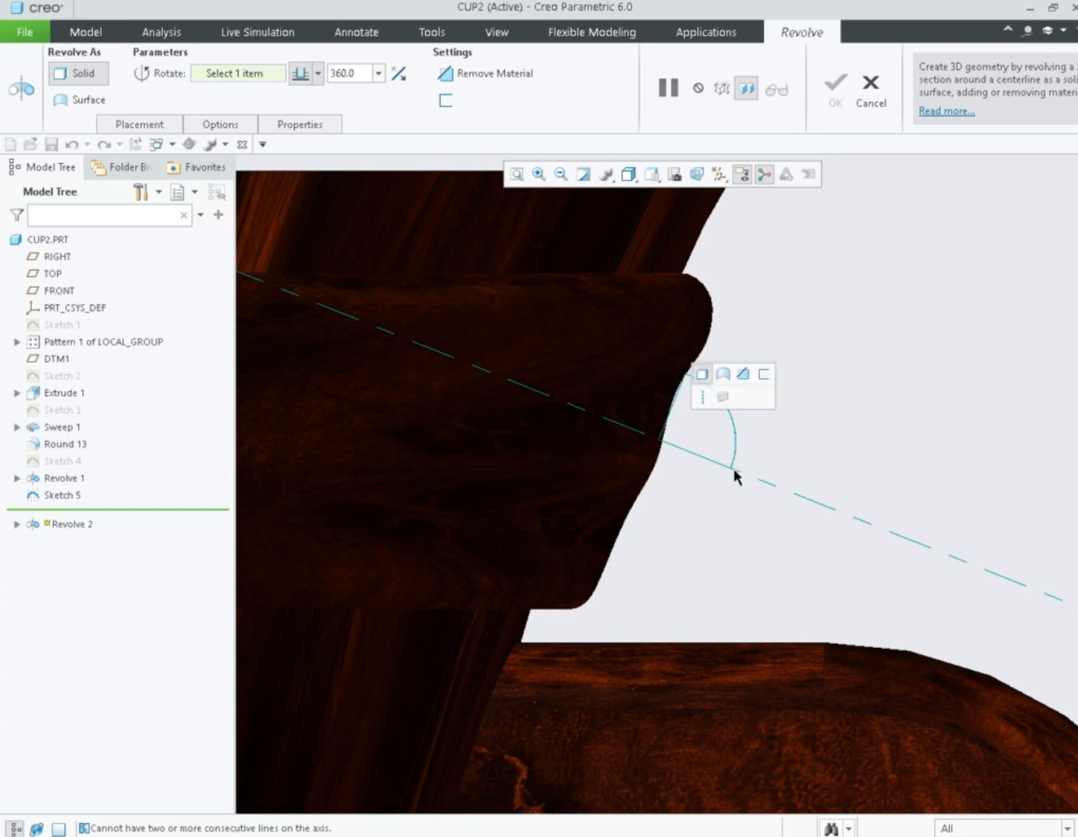
pyautogui.click(732, 469)
pyautogui.click(261, 81)
pyautogui.click(628, 437)
# Try the symmetric angle option, return to the one-sided one, try the slanted centerline as axis again, and cancel the revolve.
pyautogui.click(318, 79)
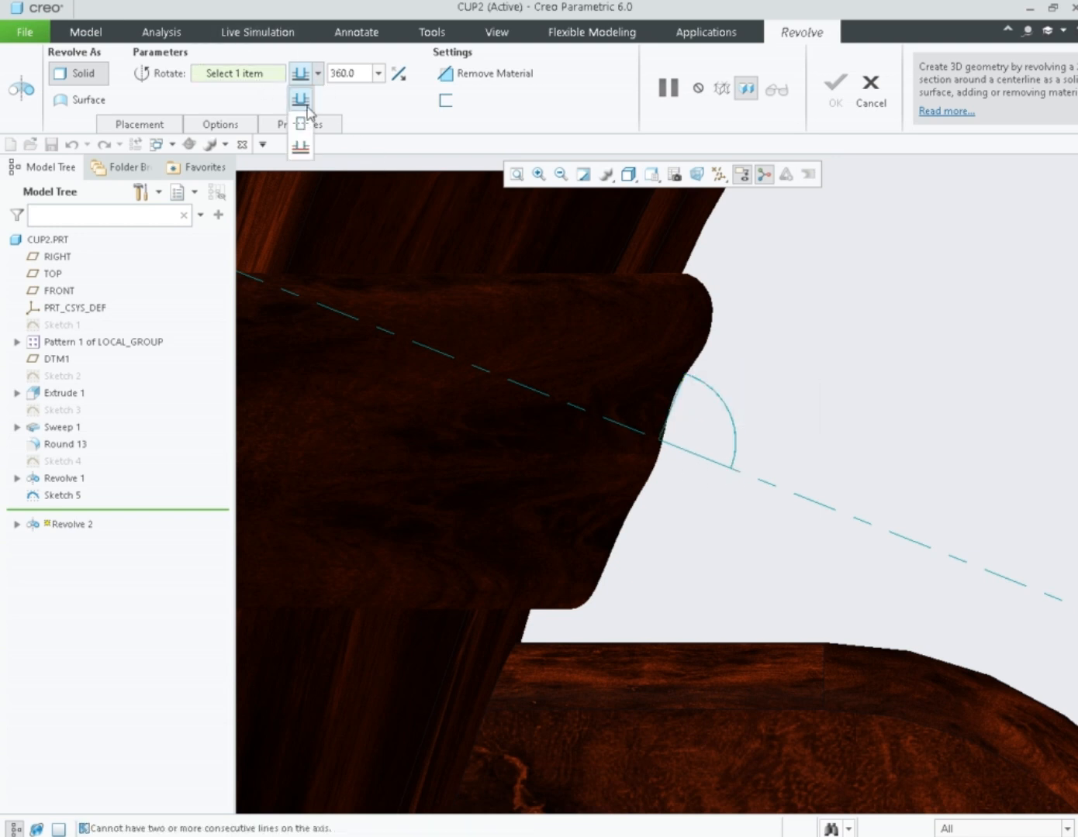
pyautogui.click(299, 124)
pyautogui.click(317, 76)
pyautogui.click(309, 101)
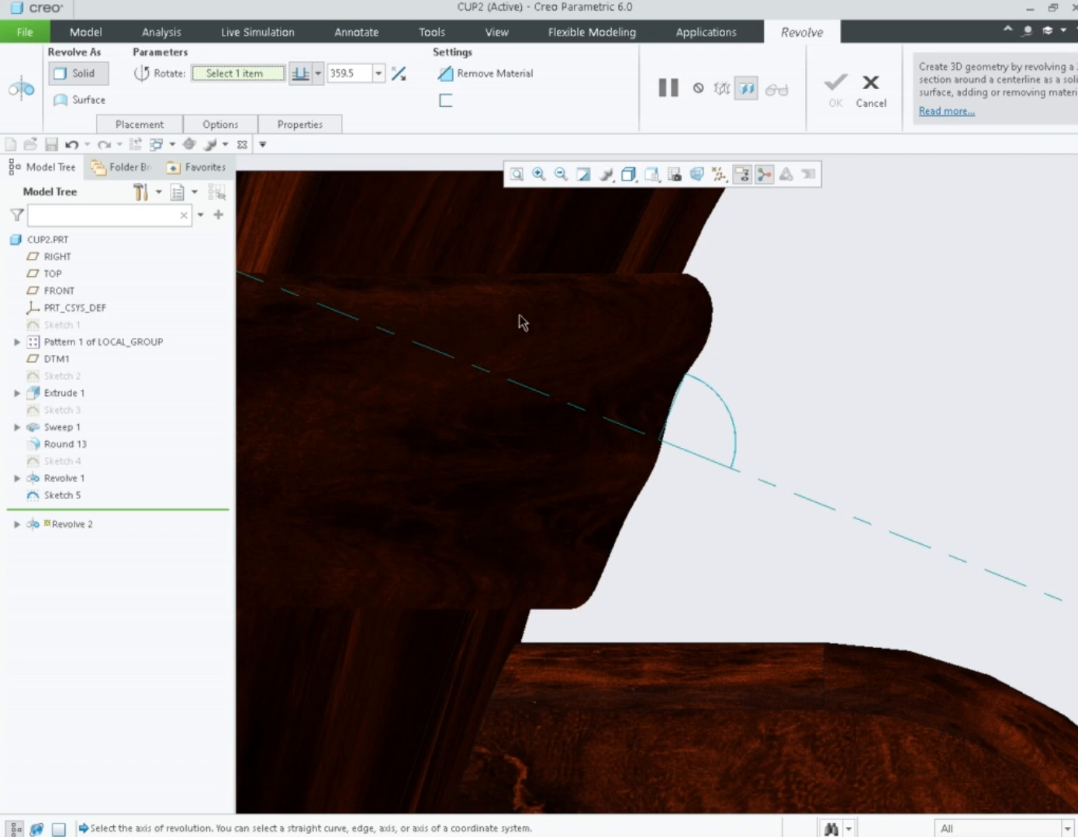
pyautogui.scroll(-5, 519, 322)
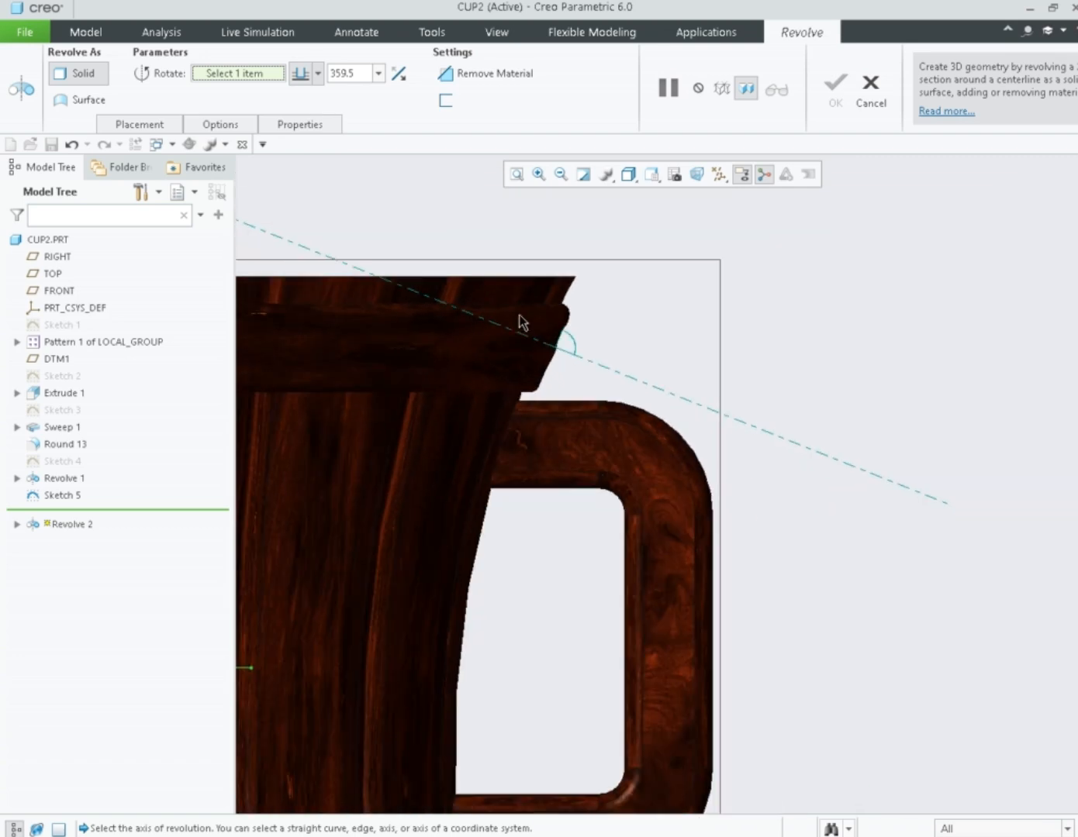
pyautogui.click(588, 358)
pyautogui.scroll(-4, 685, 309)
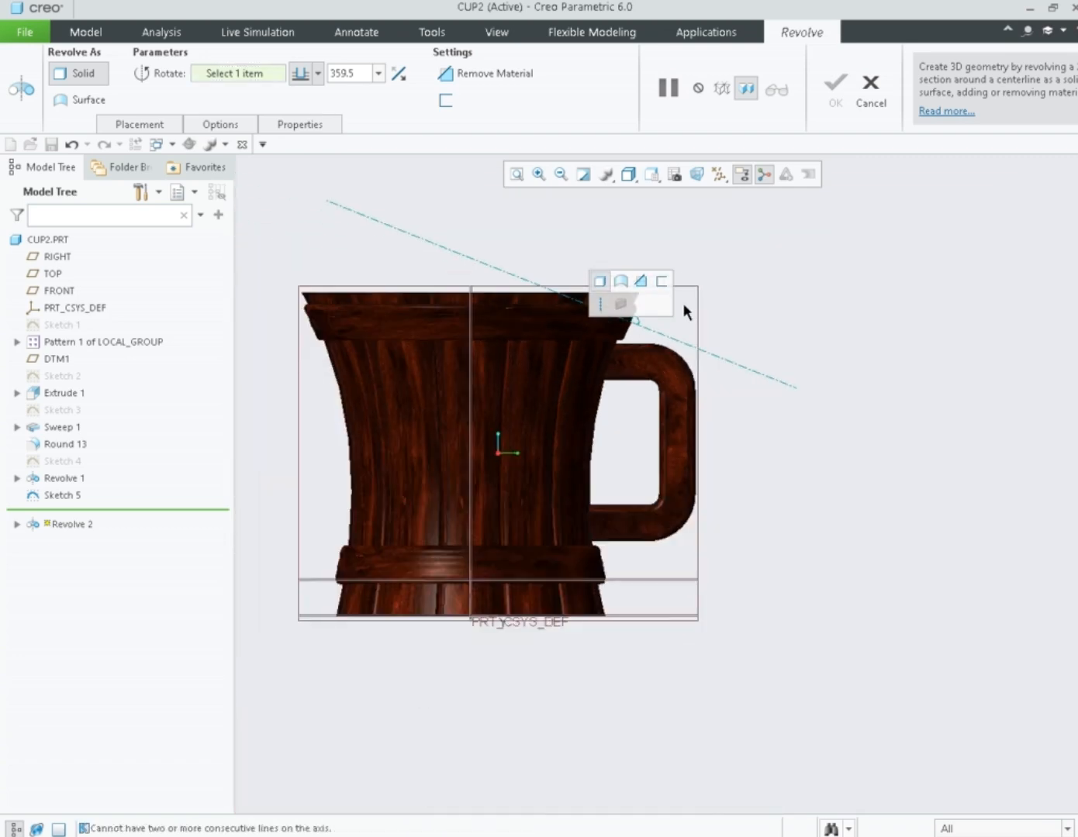
pyautogui.scroll(4, 685, 308)
pyautogui.press('Escape')
pyautogui.click(546, 459)
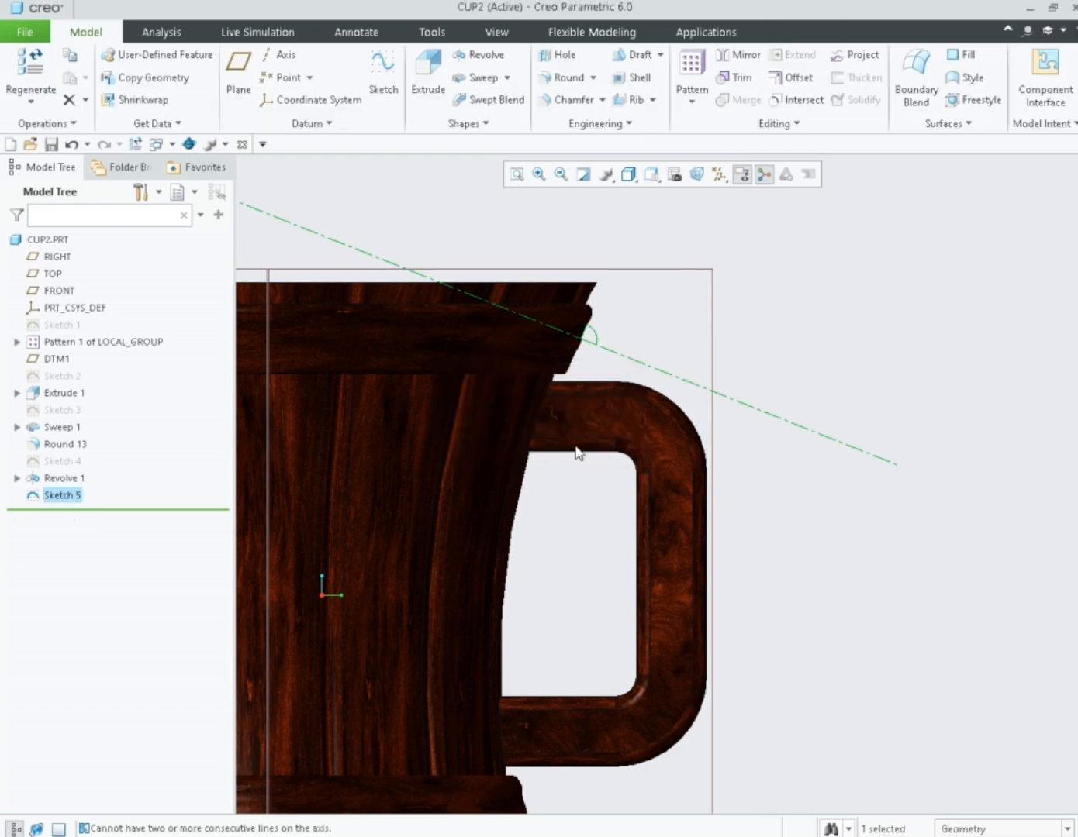
# Reopen Sketch 5 for editing and set the display style to No Hidden.
pyautogui.click(62, 495)
pyautogui.click(87, 391)
pyautogui.scroll(2, 477, 442)
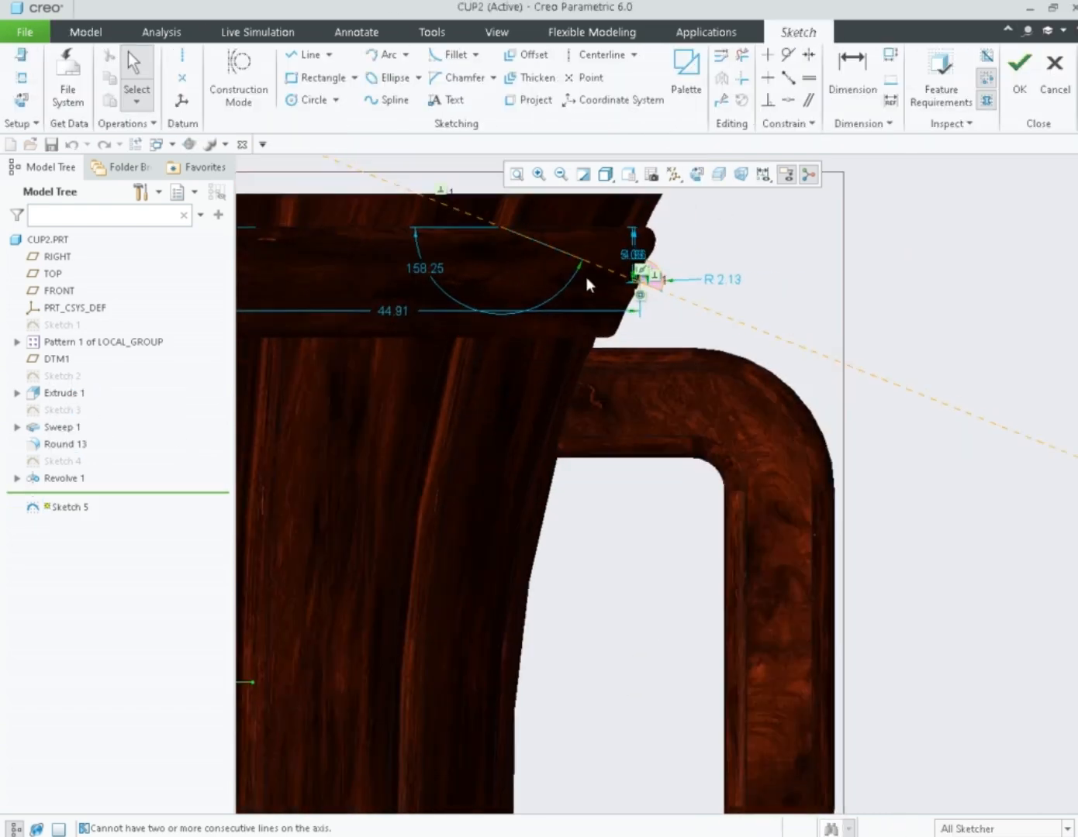
pyautogui.scroll(-4, 585, 277)
pyautogui.scroll(-2, 512, 367)
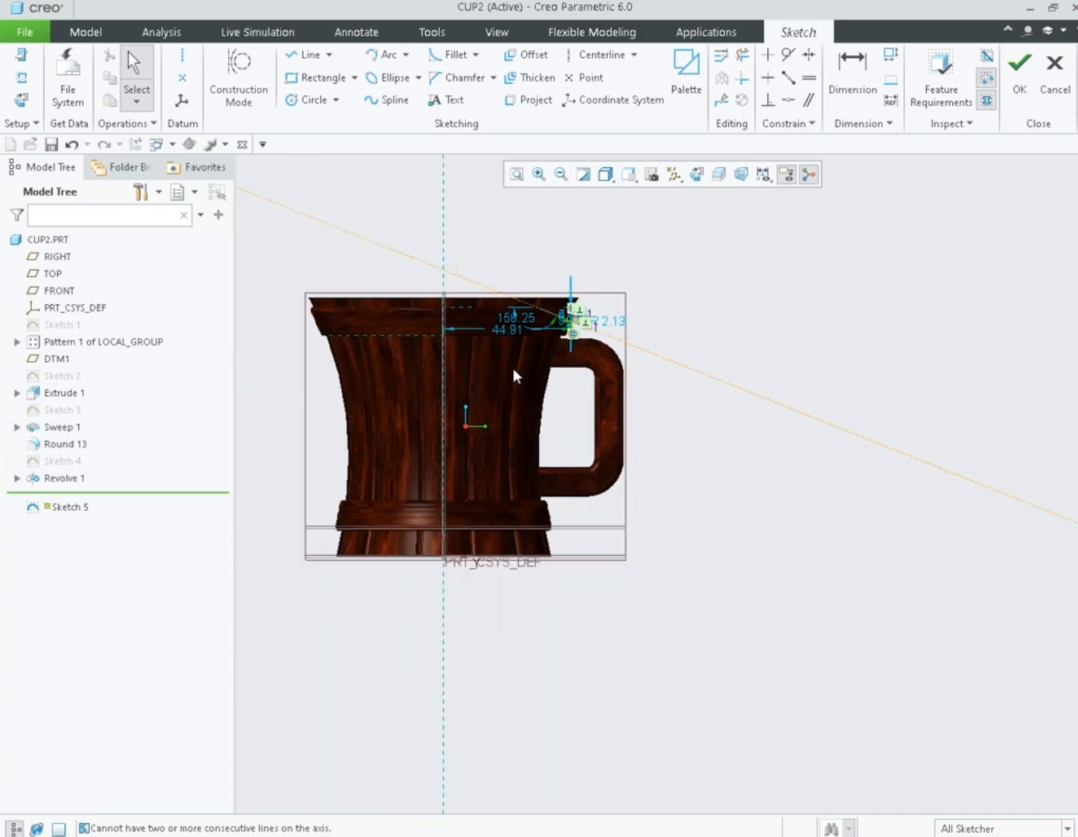
pyautogui.scroll(2, 508, 330)
pyautogui.click(606, 175)
pyautogui.click(652, 250)
# Examine how the quarter-circle profile meets the upper band's outer edge and the slanted centerline, and close the sketch.
pyautogui.scroll(-2, 481, 434)
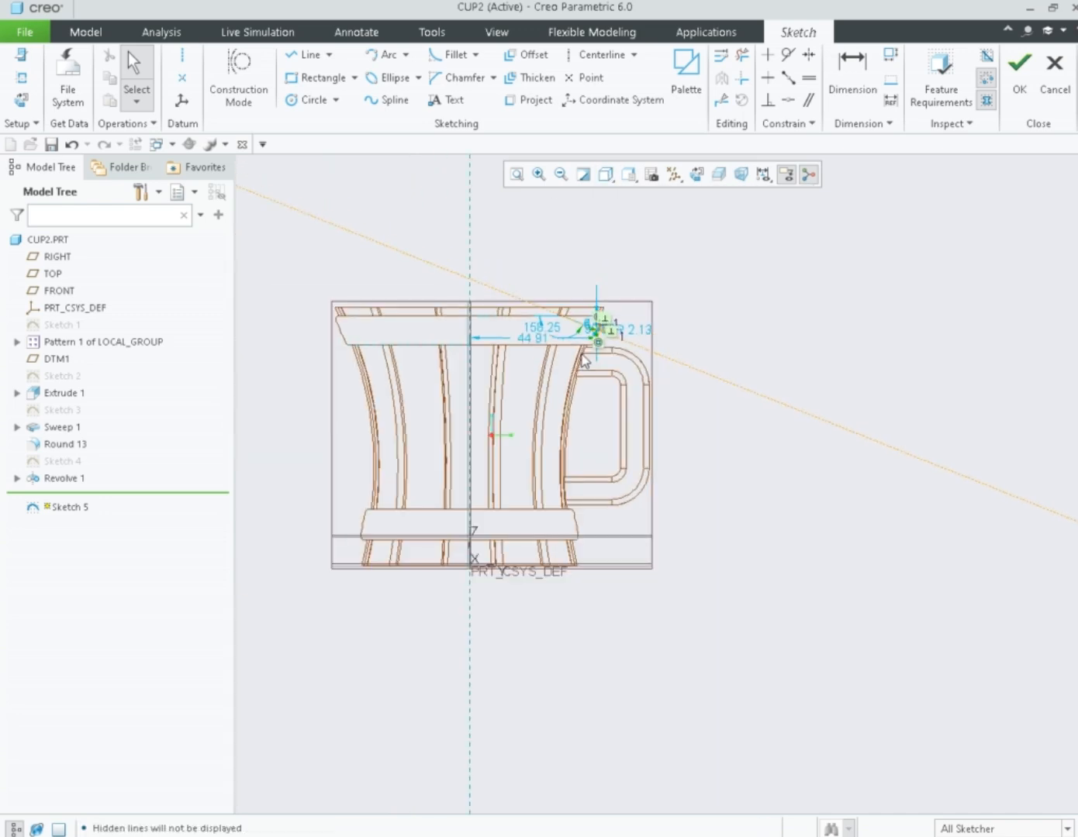
pyautogui.scroll(3, 476, 500)
pyautogui.scroll(-3, 474, 500)
pyautogui.scroll(5, 597, 339)
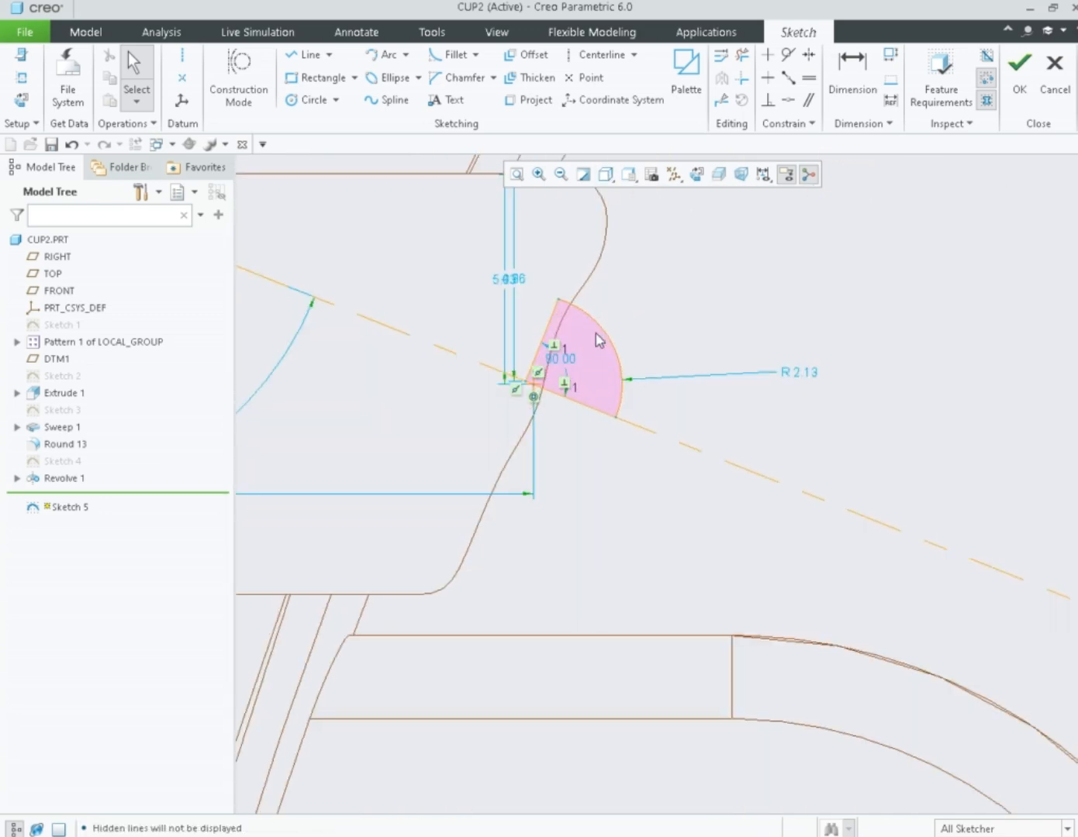
pyautogui.scroll(1, 563, 360)
pyautogui.scroll(-4, 564, 362)
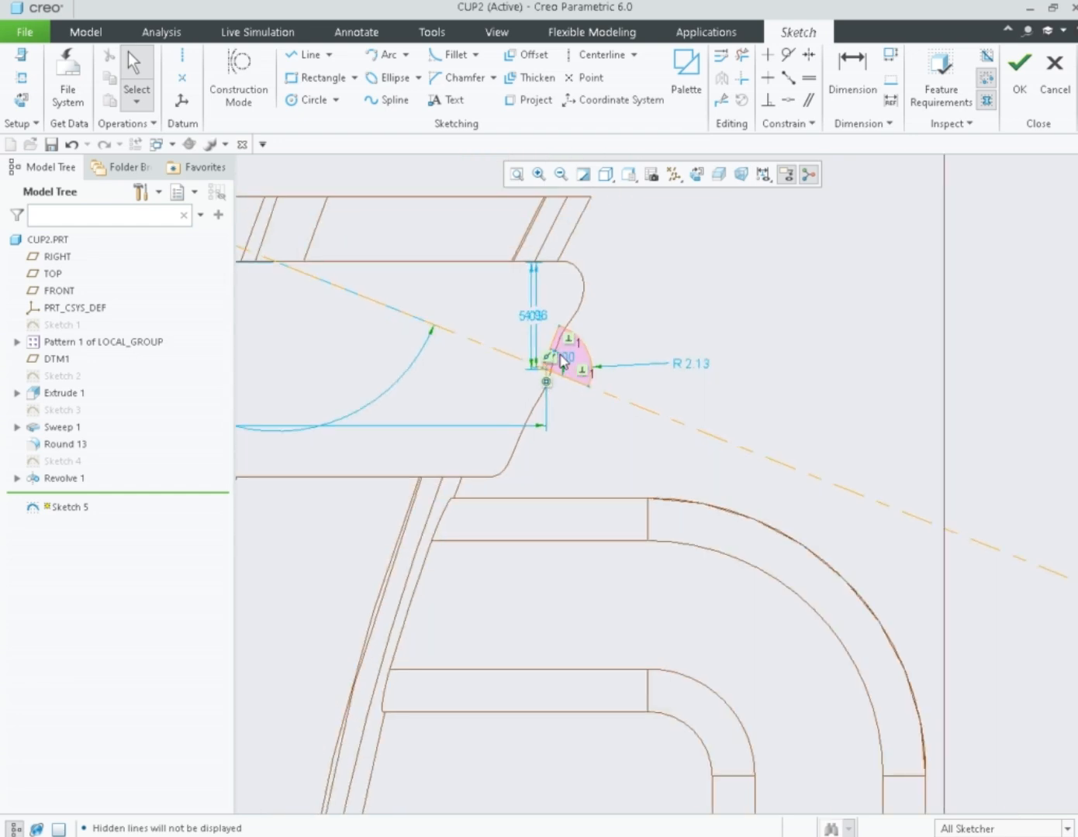
pyautogui.click(1018, 81)
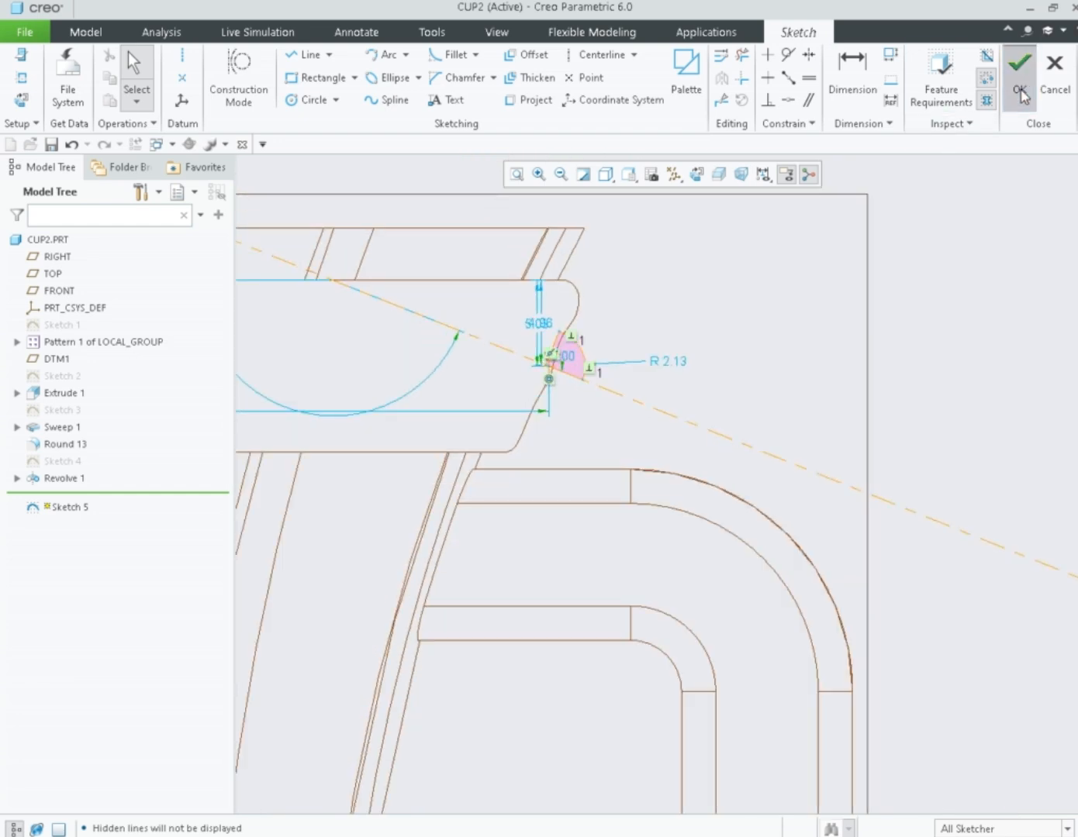
# Start a revolve of the profile, unlink it from Sketch 5, and open the copied internal section for editing.
pyautogui.click(468, 55)
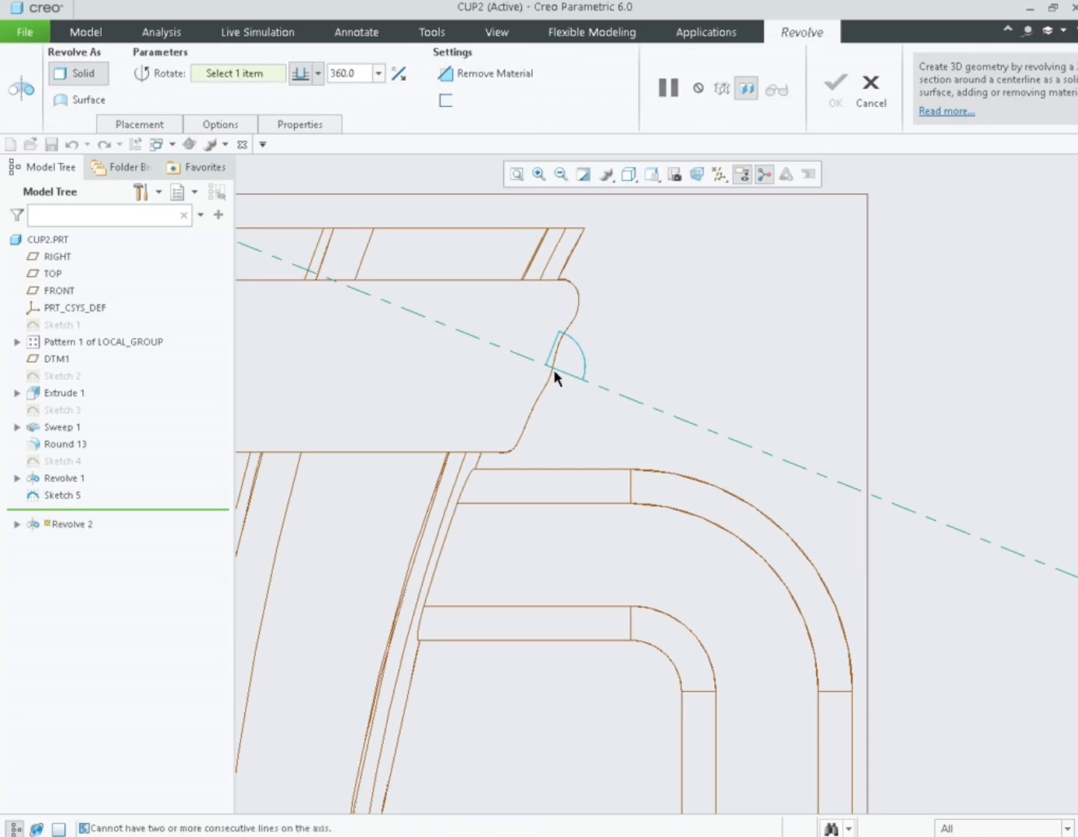
pyautogui.click(147, 126)
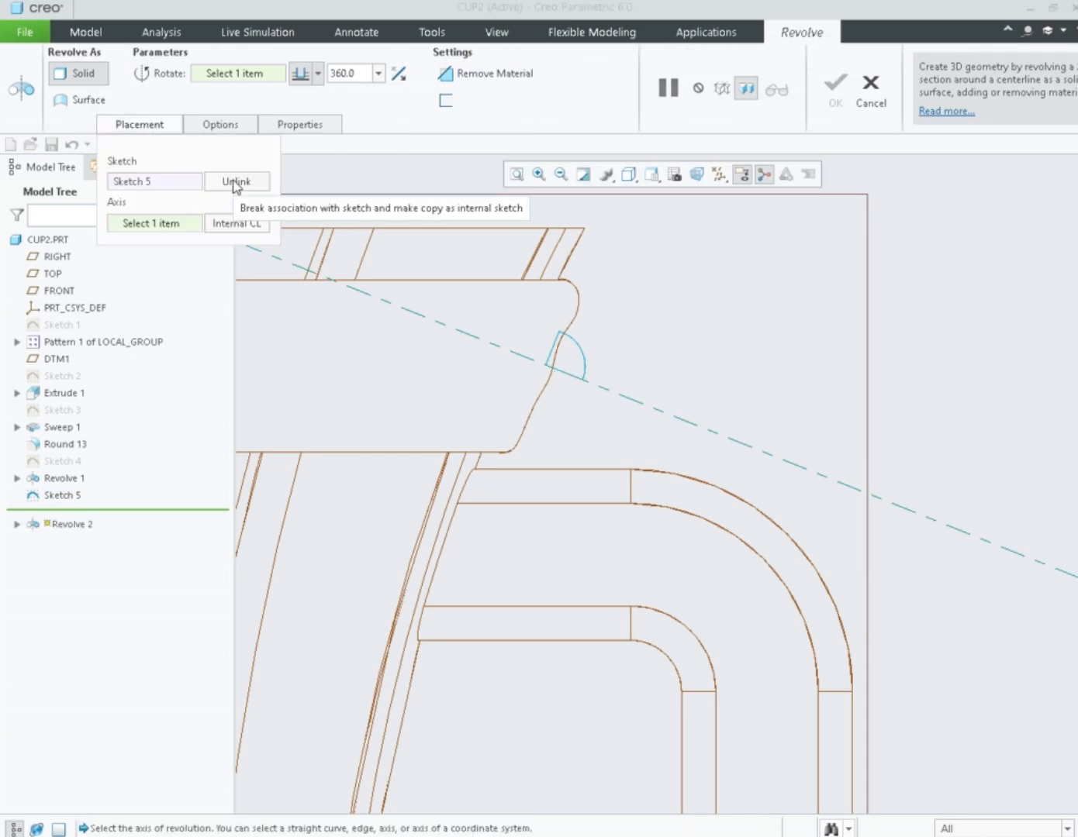
pyautogui.click(235, 184)
pyautogui.click(579, 491)
pyautogui.click(232, 186)
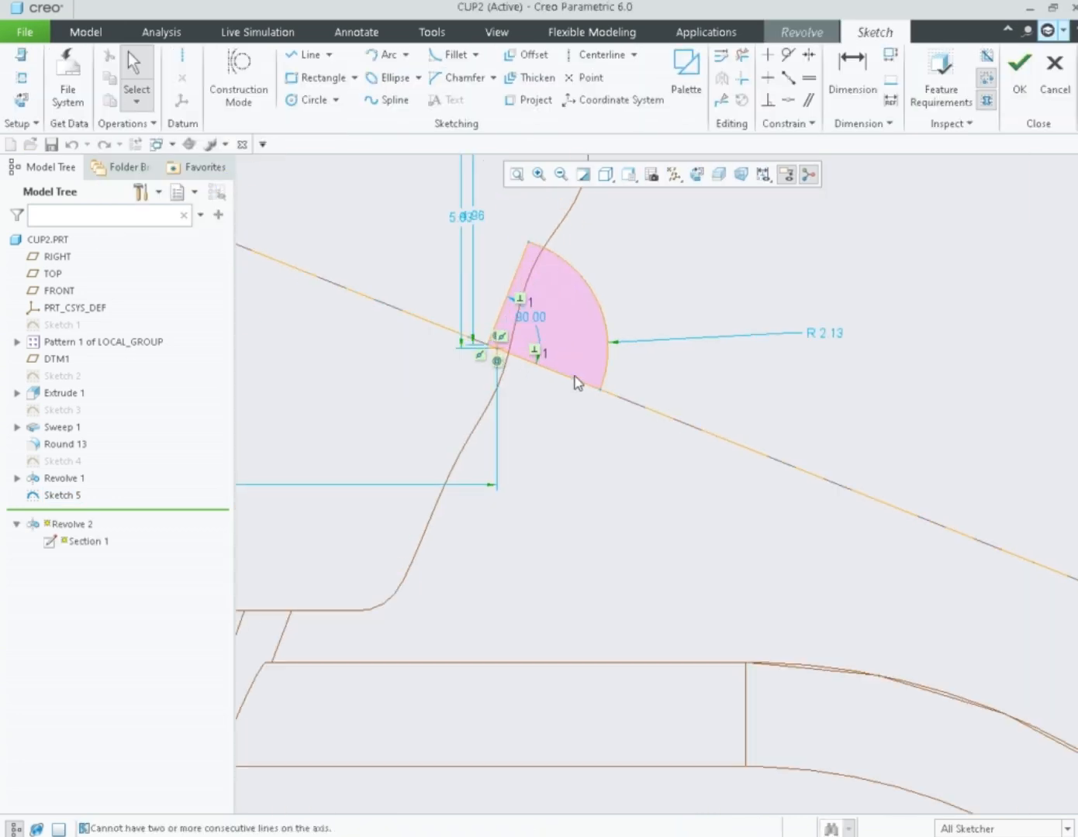
# Move the internal section's slanted line slightly toward the arc's center and finish the section.
pyautogui.scroll(-2, 574, 383)
pyautogui.moveTo(522, 299); pyautogui.dragTo(529, 302)
pyautogui.scroll(3, 535, 366)
pyautogui.scroll(-2, 567, 382)
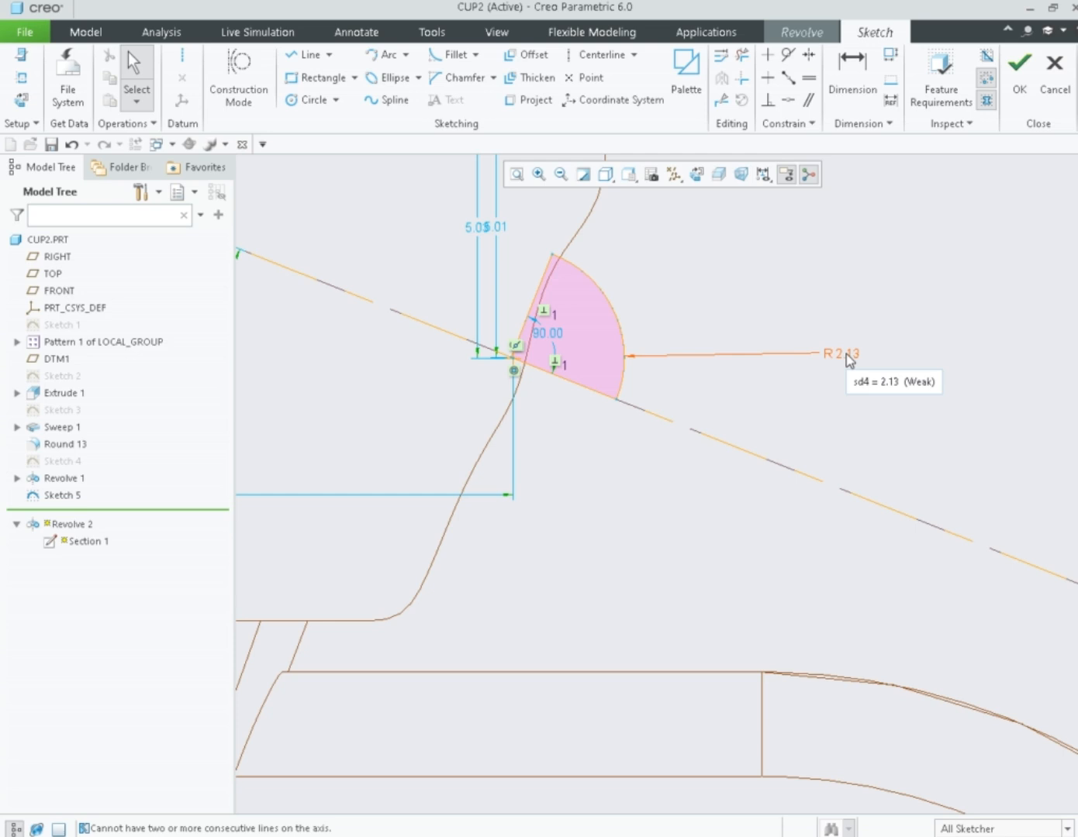
pyautogui.click(1017, 90)
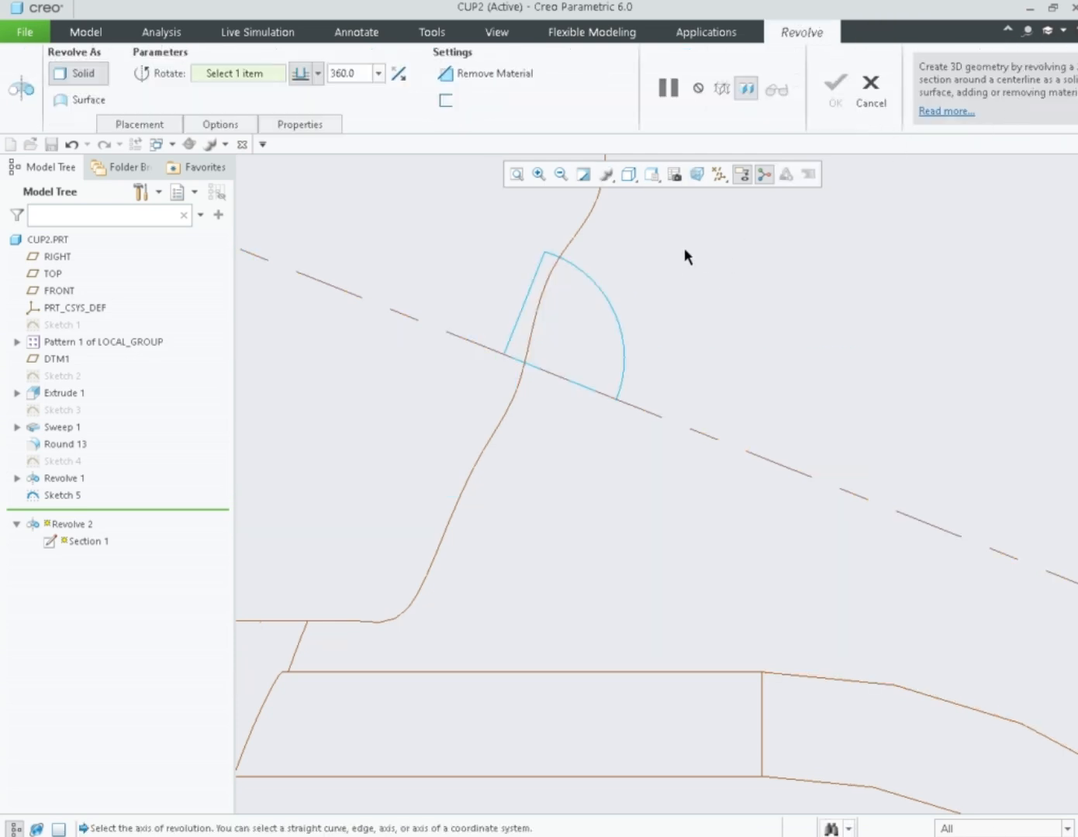
# Try the slanted centerline as the internal section's axis of revolution, and cancel the revolve.
pyautogui.click(641, 408)
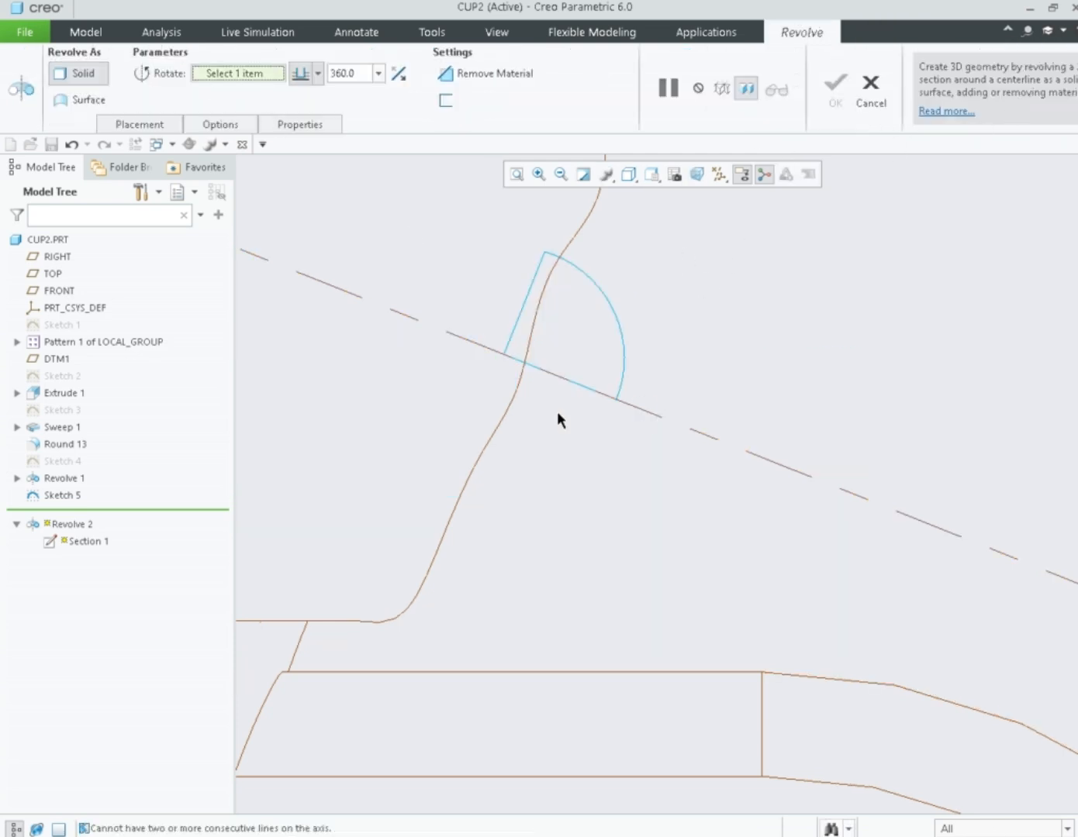
pyautogui.click(871, 84)
pyautogui.click(583, 456)
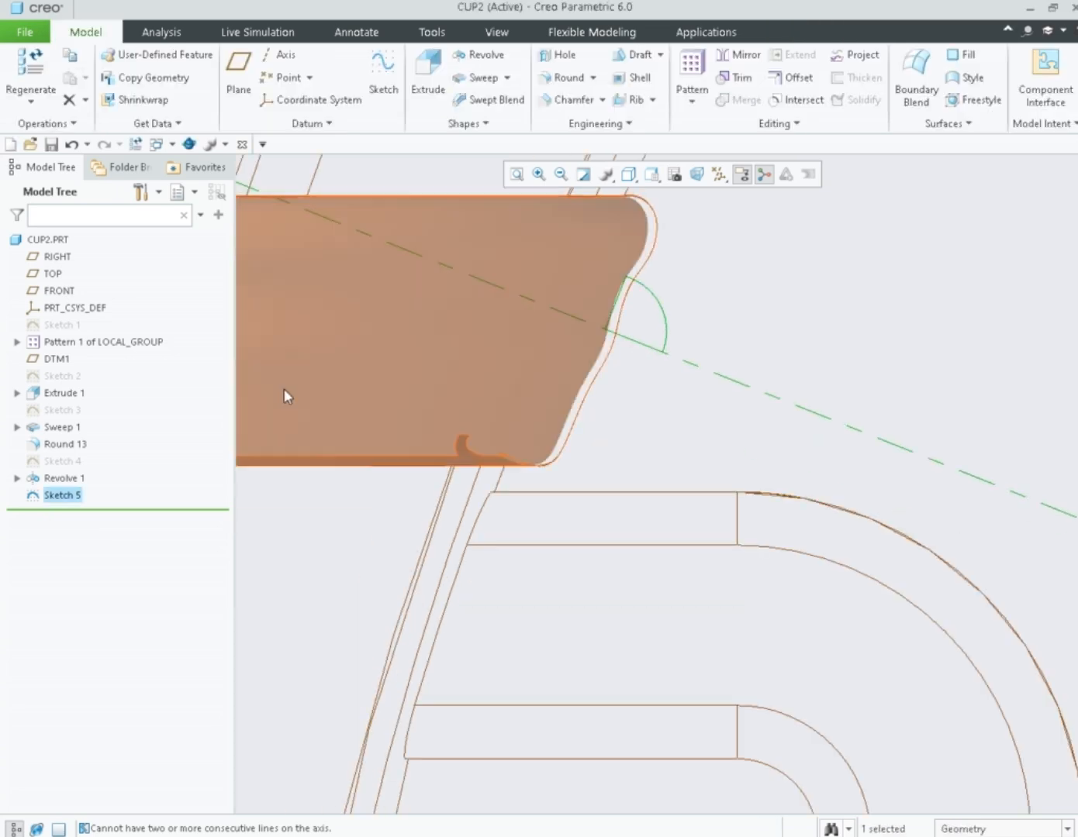
# Reopen Sketch 5 and delete the stud profile's arc and the line from its center to its end along the centerline.
pyautogui.click(70, 496)
pyautogui.click(92, 393)
pyautogui.scroll(2, 604, 348)
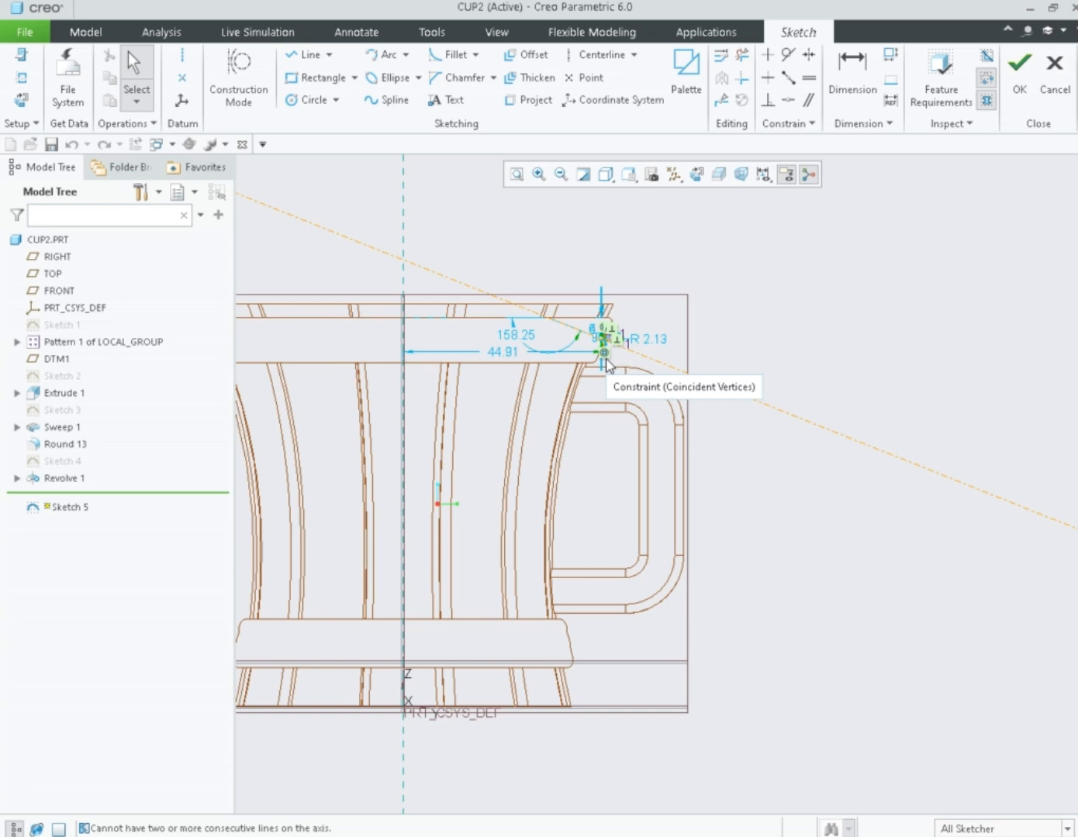
pyautogui.scroll(-4, 607, 360)
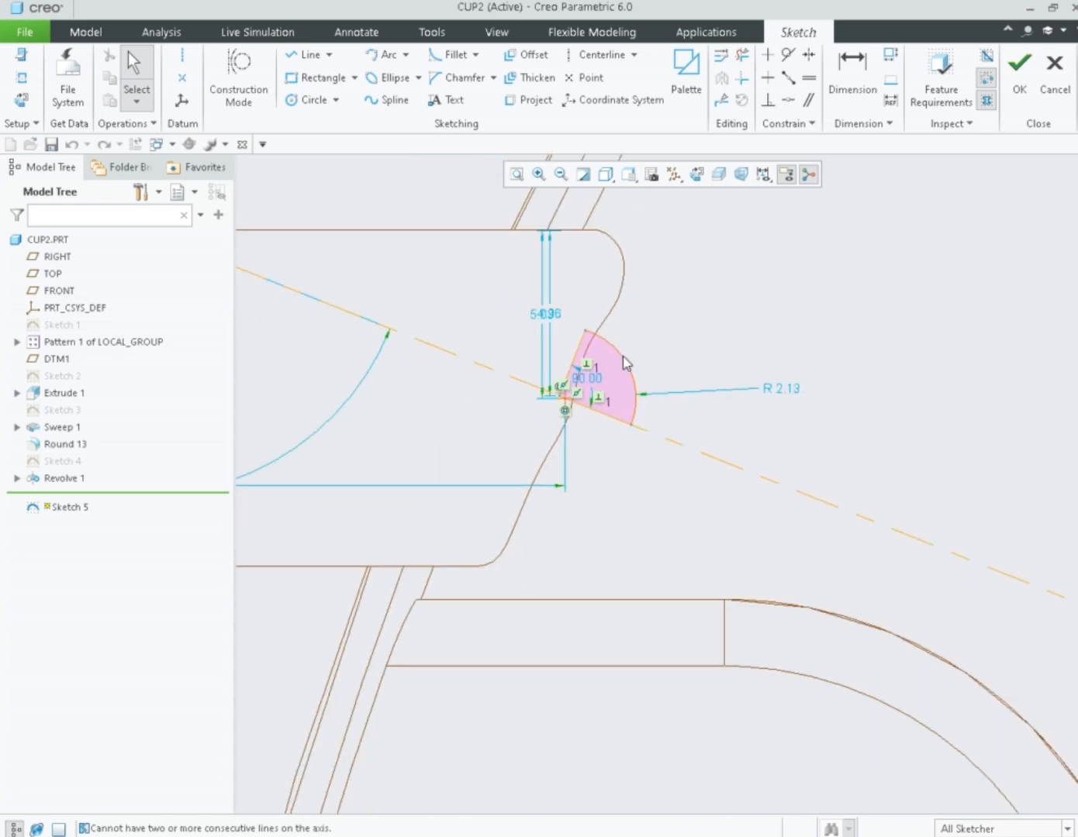
pyautogui.click(620, 379)
pyautogui.press('Delete')
pyautogui.scroll(-5, 572, 406)
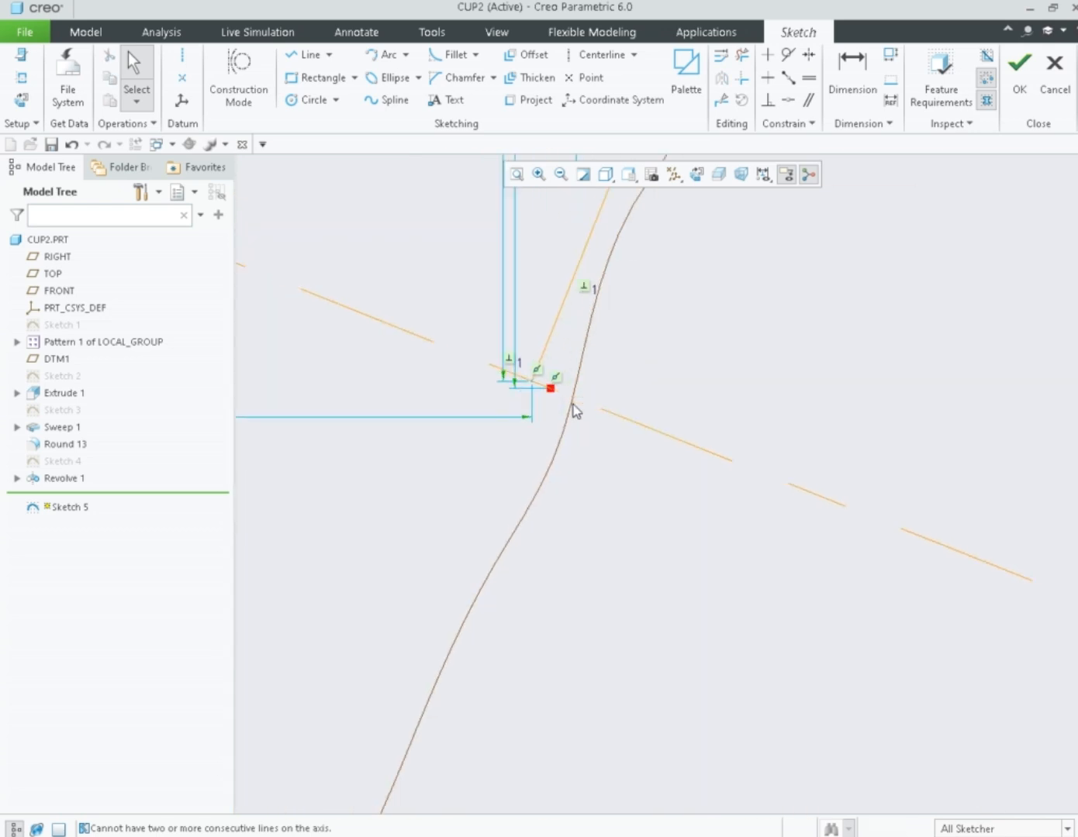
# Sketch a short line along the slanted centerline, starting just inside the upper band's outer edge and ending outside it.
pyautogui.scroll(8, 521, 384)
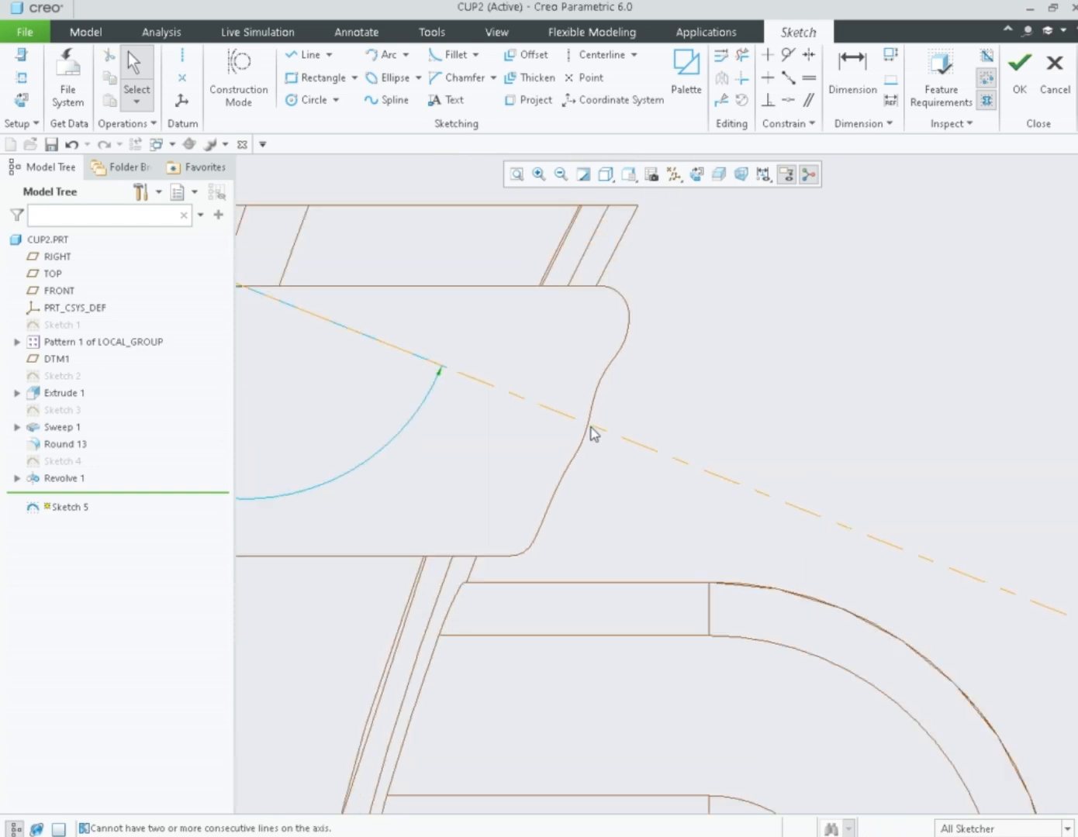
pyautogui.scroll(-3, 583, 447)
pyautogui.click(306, 53)
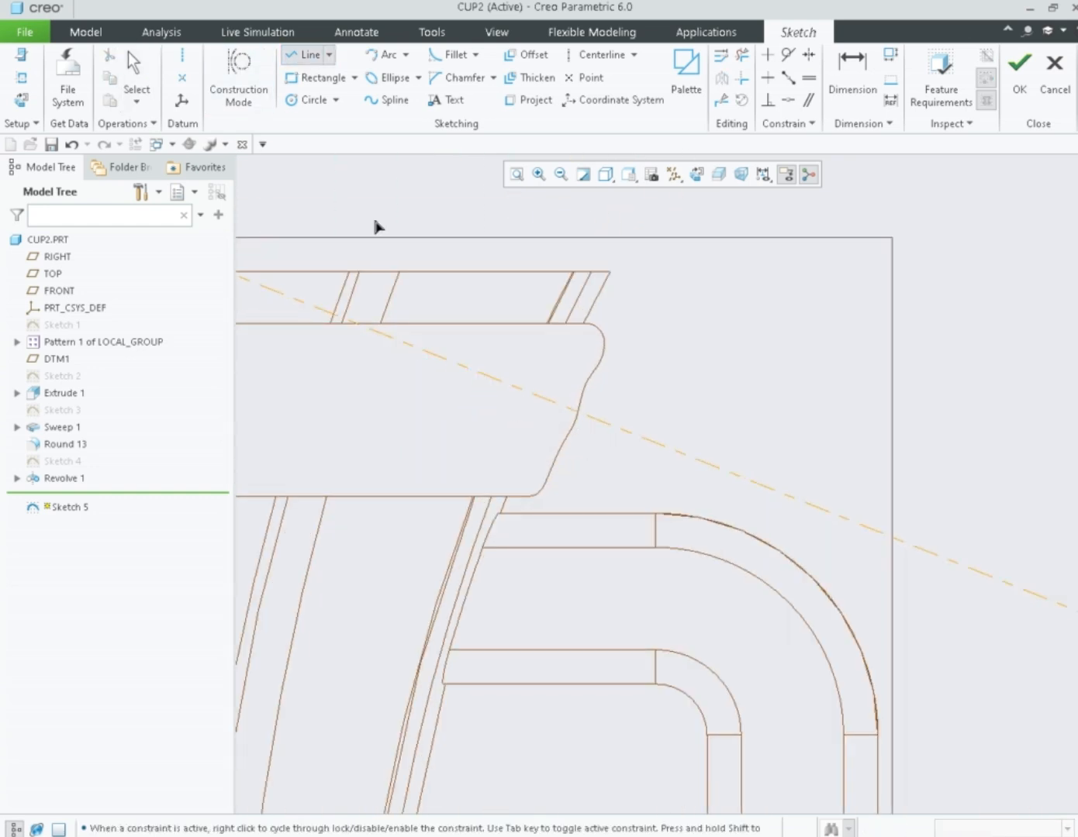
pyautogui.click(602, 423)
pyautogui.middleClick(601, 466)
pyautogui.scroll(-5, 602, 454)
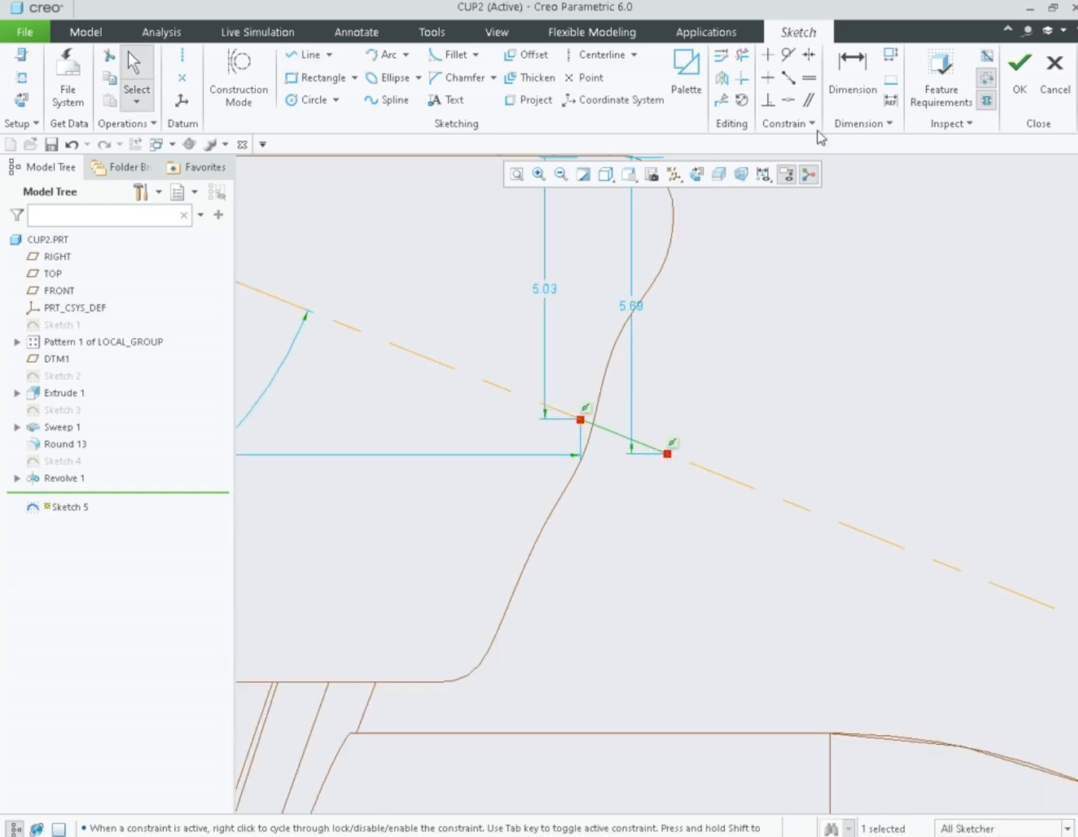
# Dimension the short line along the centerline and set its length to 2.
pyautogui.click(852, 78)
pyautogui.click(615, 435)
pyautogui.middleClick(629, 480)
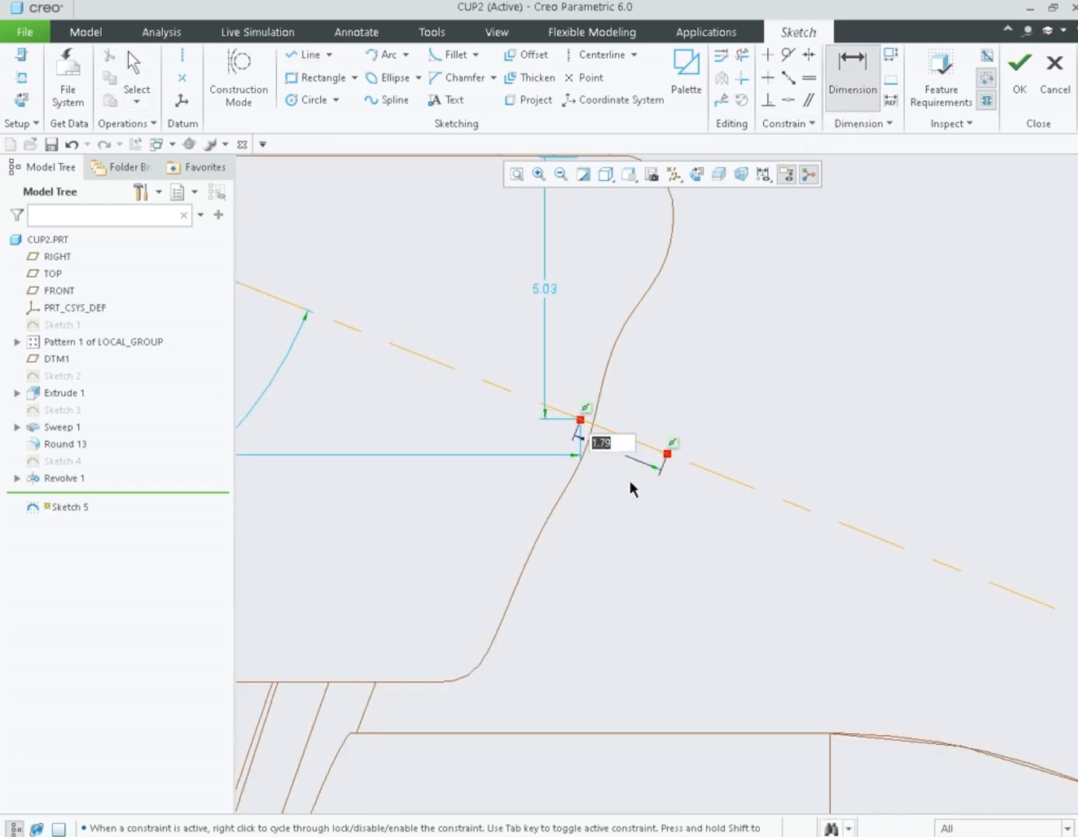
pyautogui.write('2')
pyautogui.press('Return')
pyautogui.scroll(3, 570, 458)
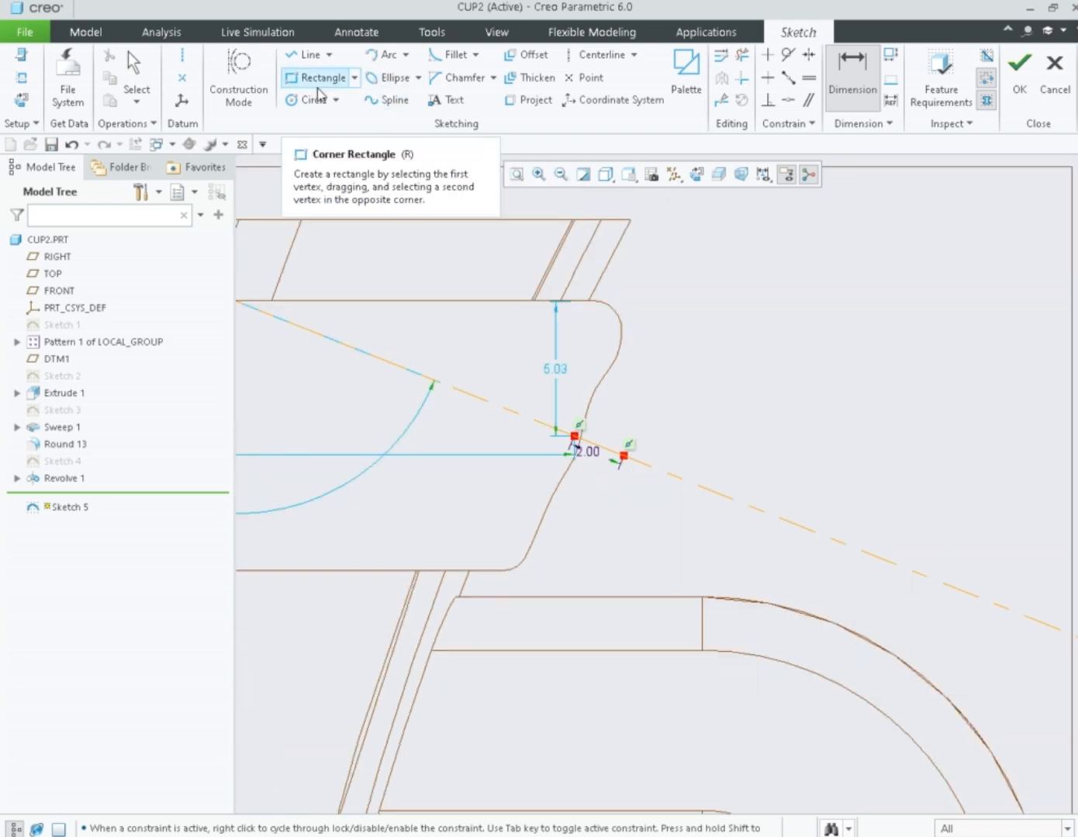
# Draw a circle centered on the short line's inner end and passing through its outer end.
pyautogui.click(308, 99)
pyautogui.click(573, 436)
pyautogui.click(615, 471)
pyautogui.middleClick(629, 495)
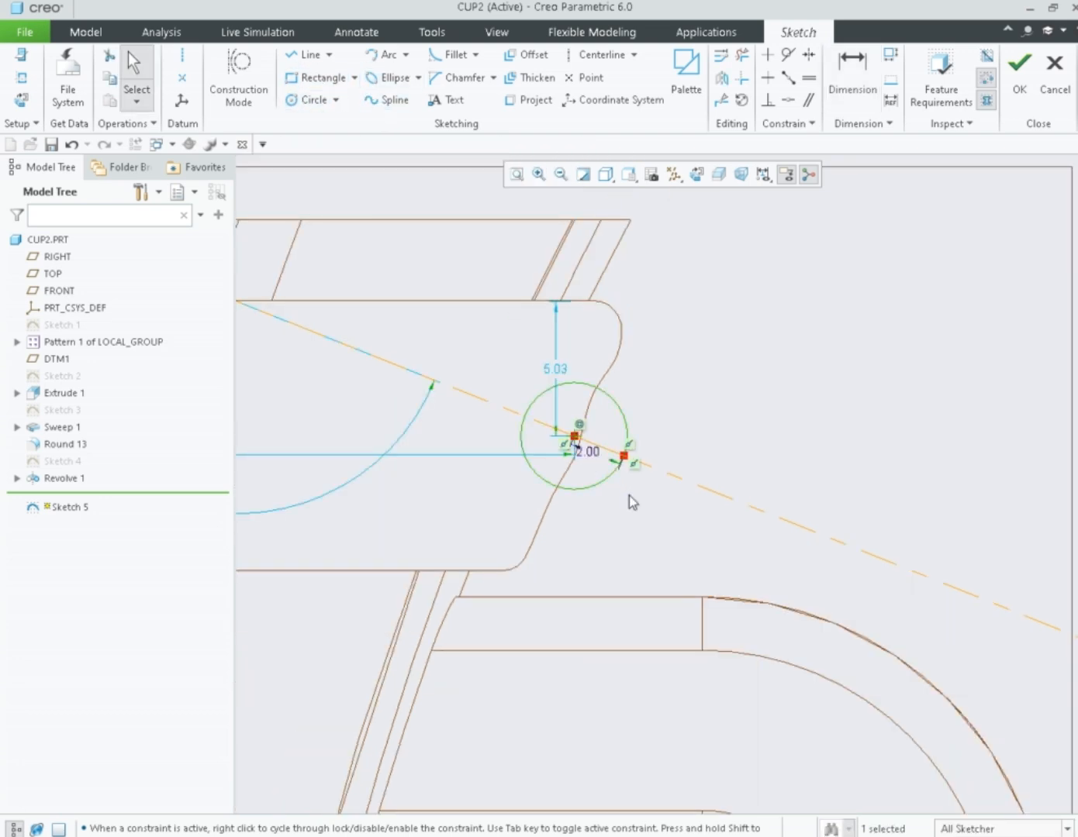
# Draw a line through the circle's center to the circle, roughly perpendicular to the slanted centerline.
pyautogui.click(308, 54)
pyautogui.click(573, 436)
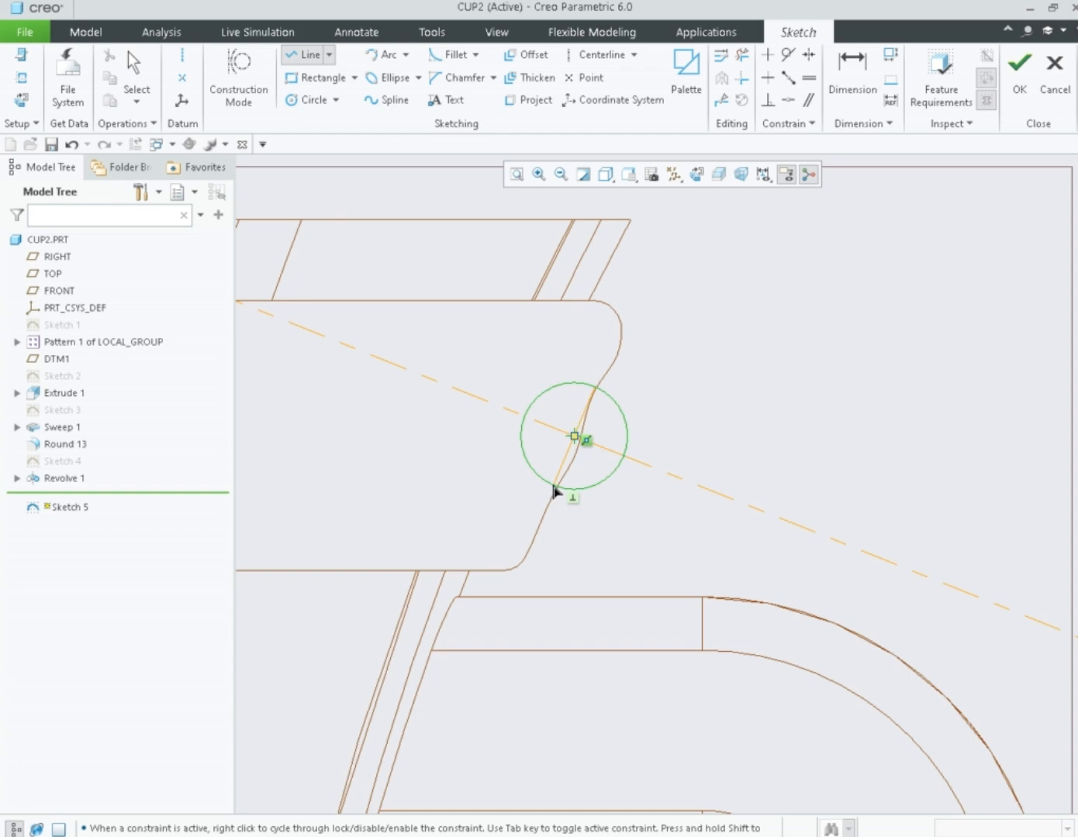
pyautogui.click(553, 486)
pyautogui.middleClick(631, 515)
# Trim the circle and cross line to leave a closed quarter-circle profile above the centerline, outside the band.
pyautogui.click(741, 54)
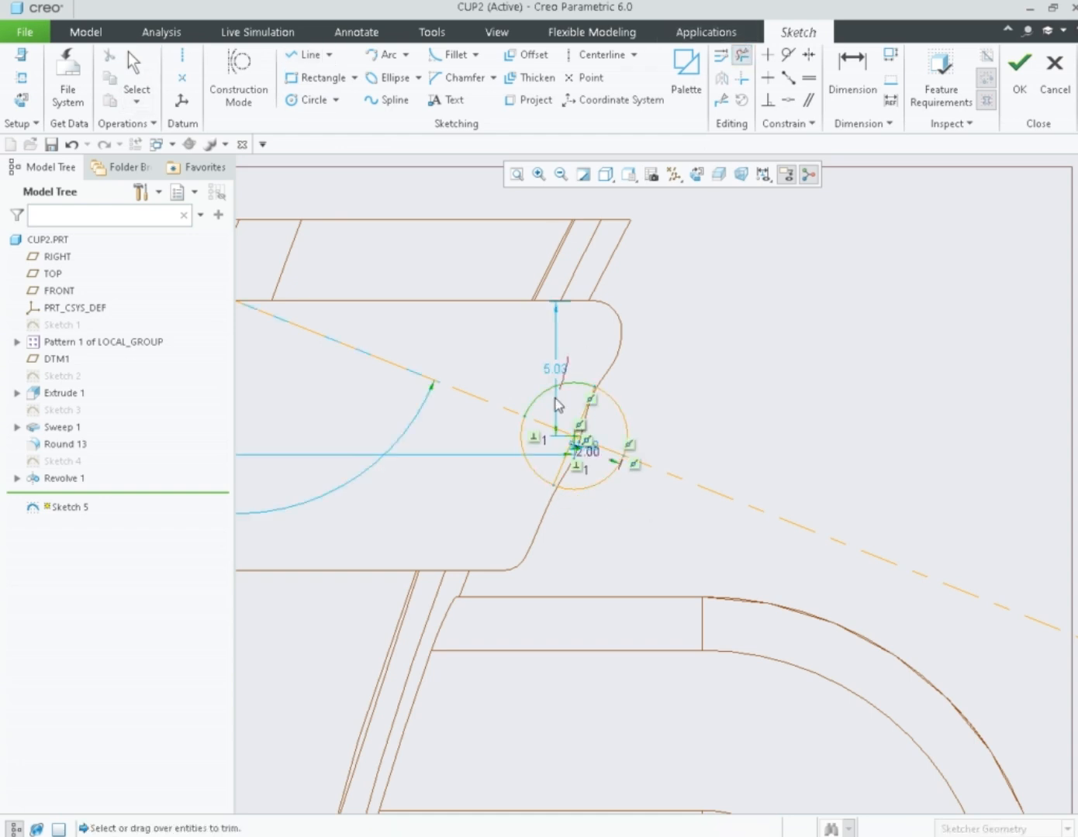
pyautogui.moveTo(555, 399); pyautogui.dragTo(524, 476)
pyautogui.scroll(-10, 583, 447)
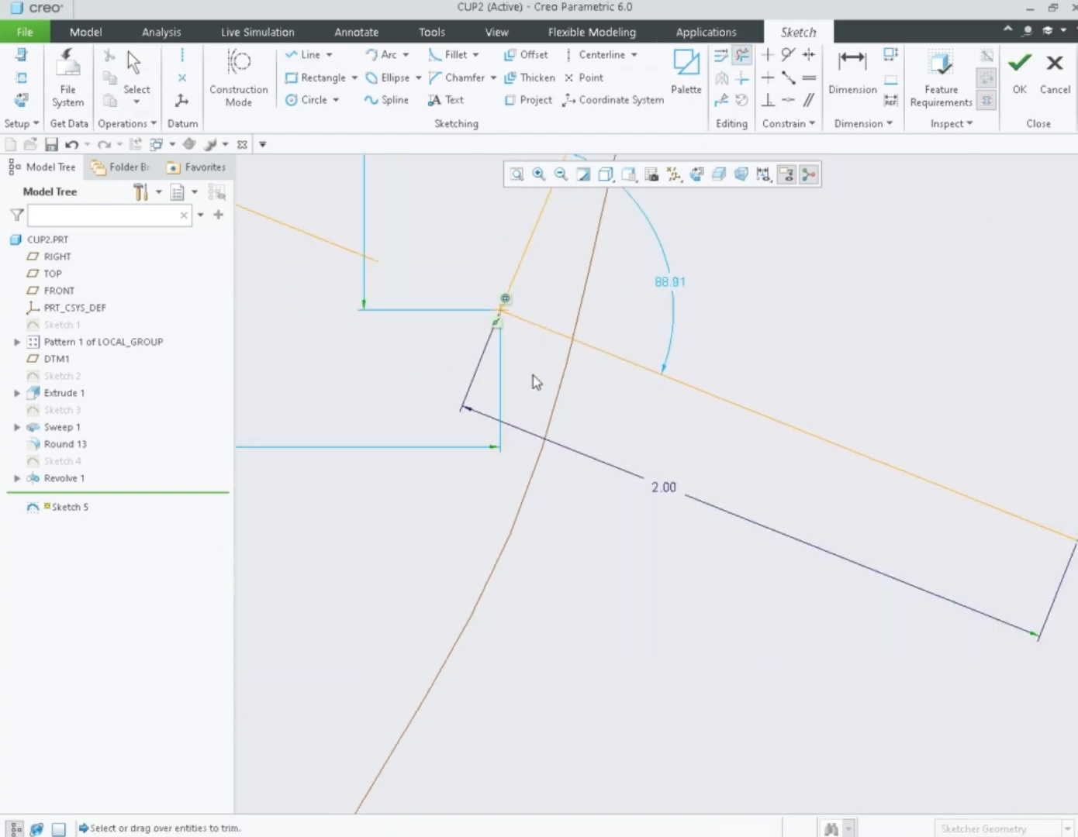
pyautogui.scroll(-5, 500, 316)
pyautogui.middleClick(566, 376)
pyautogui.scroll(12, 579, 407)
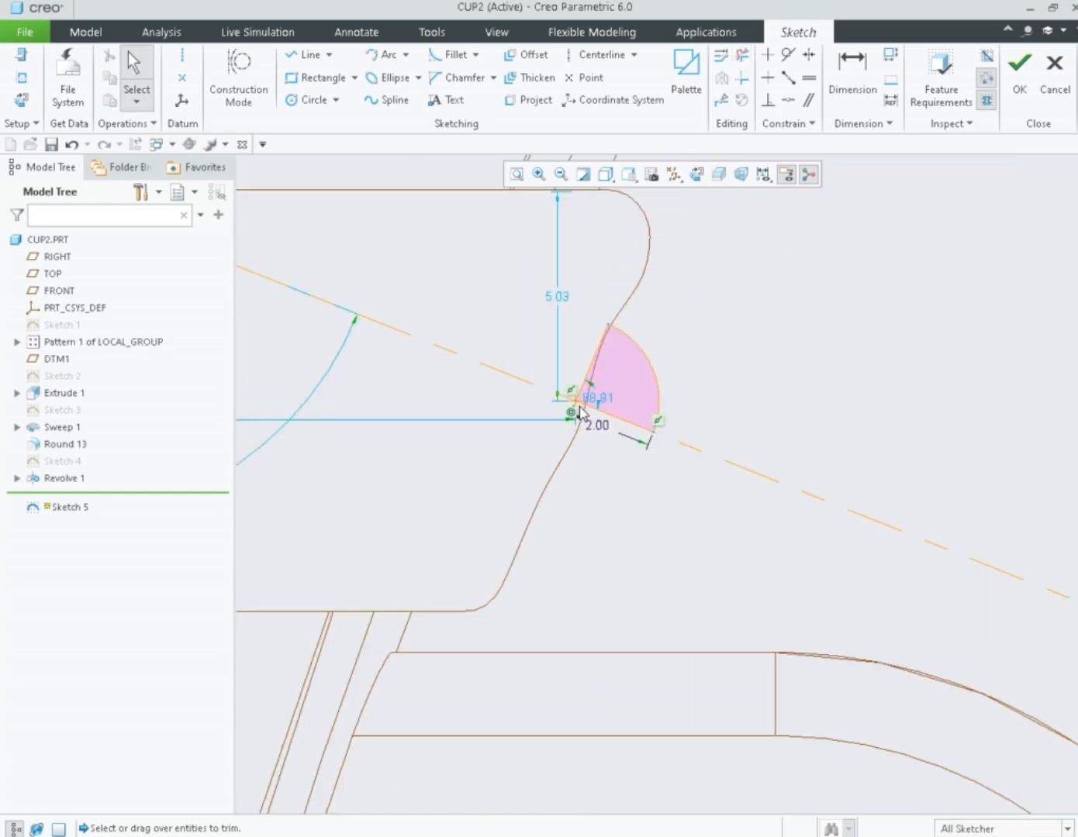
# Finish Sketch 5 and revolve the quarter-circle profile 360° about its internal centerline as a solid stud.
pyautogui.click(1017, 72)
pyautogui.click(466, 54)
pyautogui.click(835, 90)
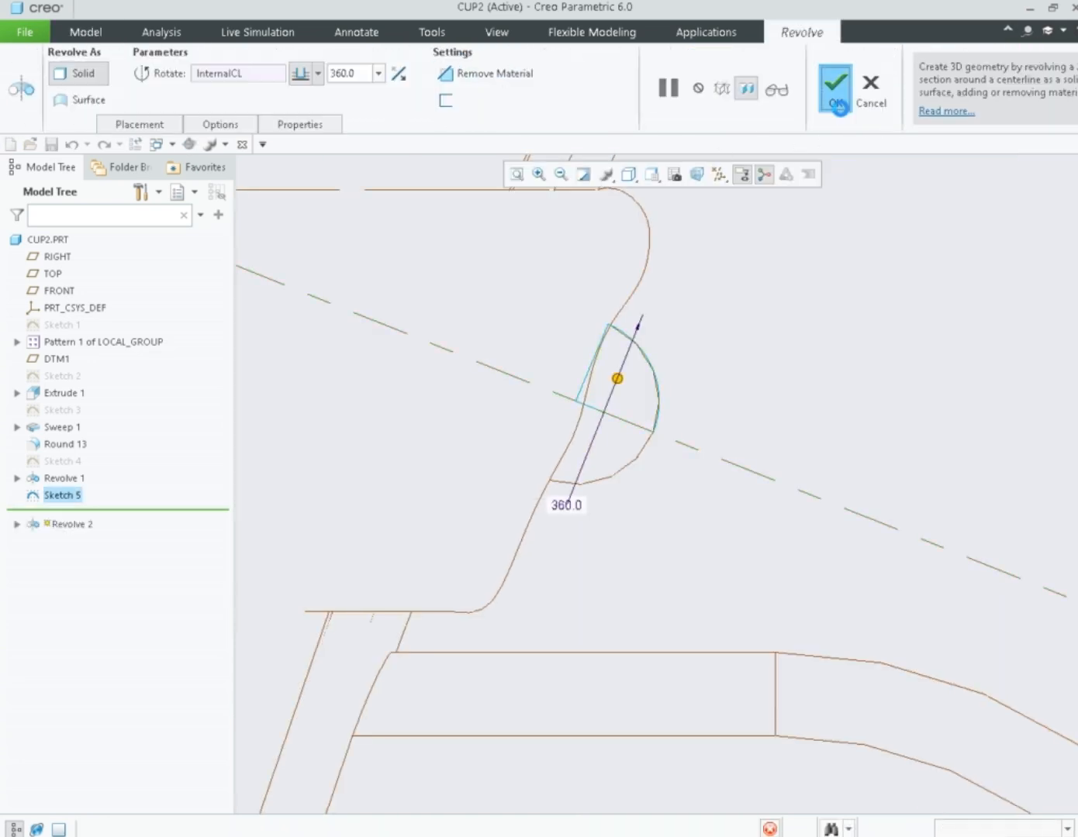
# Pattern the stud around the mug's vertical axis with 12 members spread over 360°.
pyautogui.scroll(5, 705, 288)
pyautogui.click(688, 69)
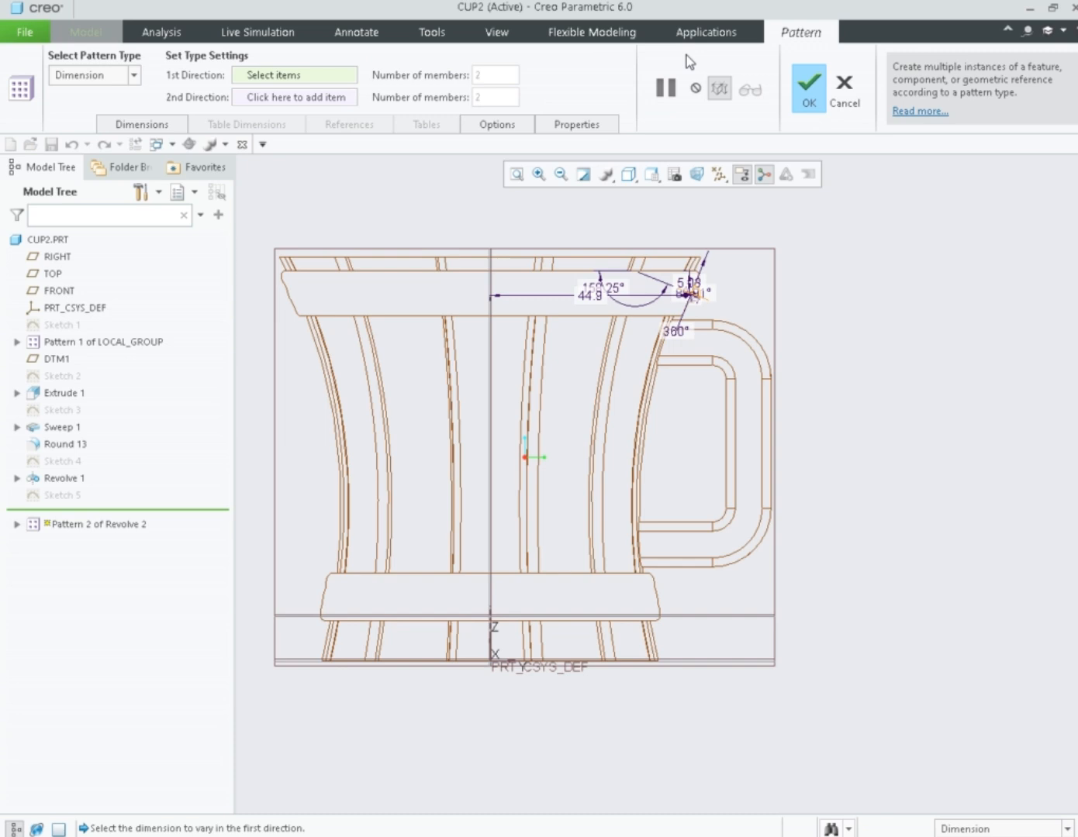
pyautogui.click(133, 74)
pyautogui.click(94, 122)
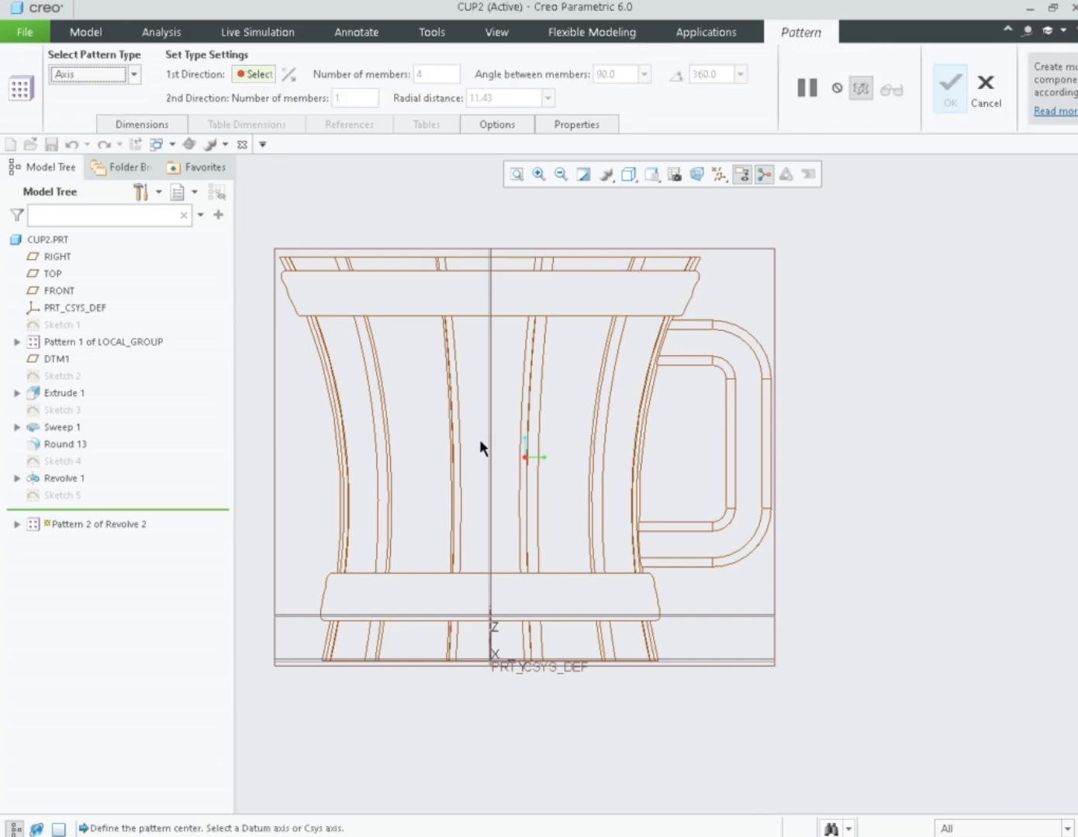
pyautogui.click(489, 635)
pyautogui.write('12')
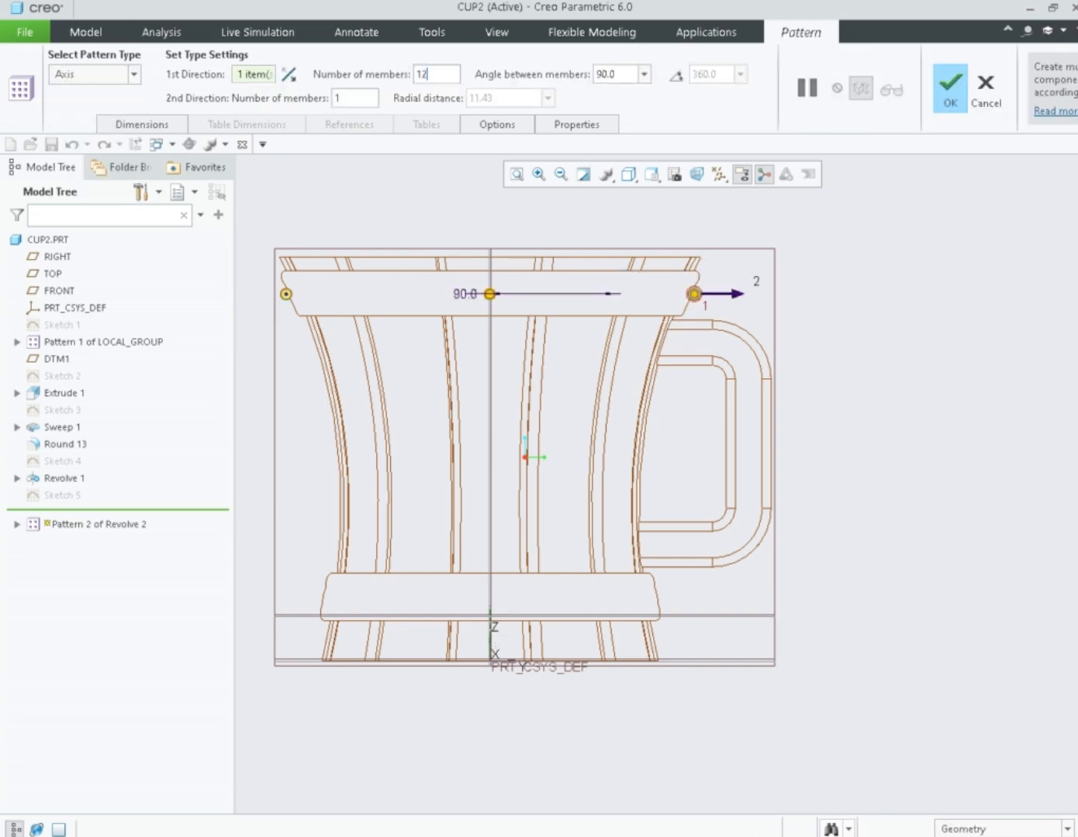
pyautogui.click(676, 75)
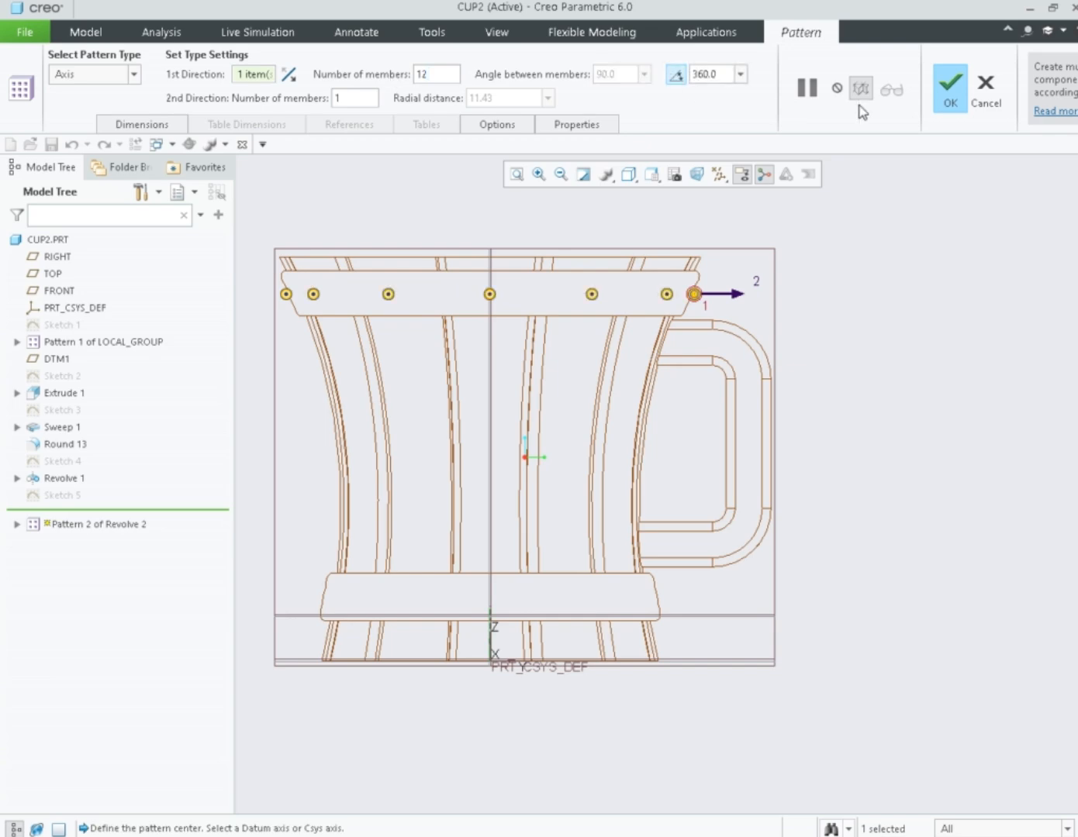
pyautogui.click(950, 89)
# Switch the display to shaded with edges and inspect the ring of studs on the upper band.
pyautogui.moveTo(808, 314); pyautogui.dragTo(803, 377, button='middle')
pyautogui.click(629, 177)
pyautogui.click(632, 217)
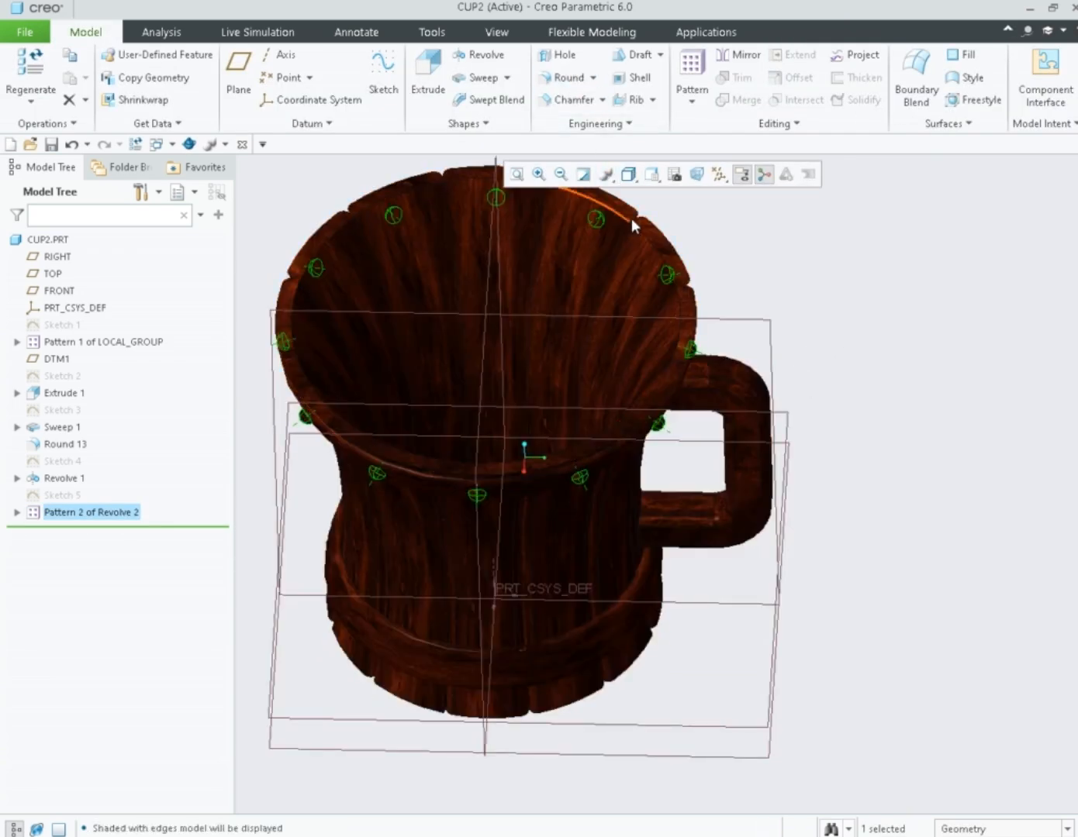
pyautogui.scroll(3, 563, 335)
pyautogui.click(713, 285)
pyautogui.moveTo(713, 284)
pyautogui.mouseDown(button='middle')
pyautogui.moveTo(709, 253)
pyautogui.moveTo(681, 255)
pyautogui.moveTo(715, 258)
pyautogui.mouseUp(button='middle')
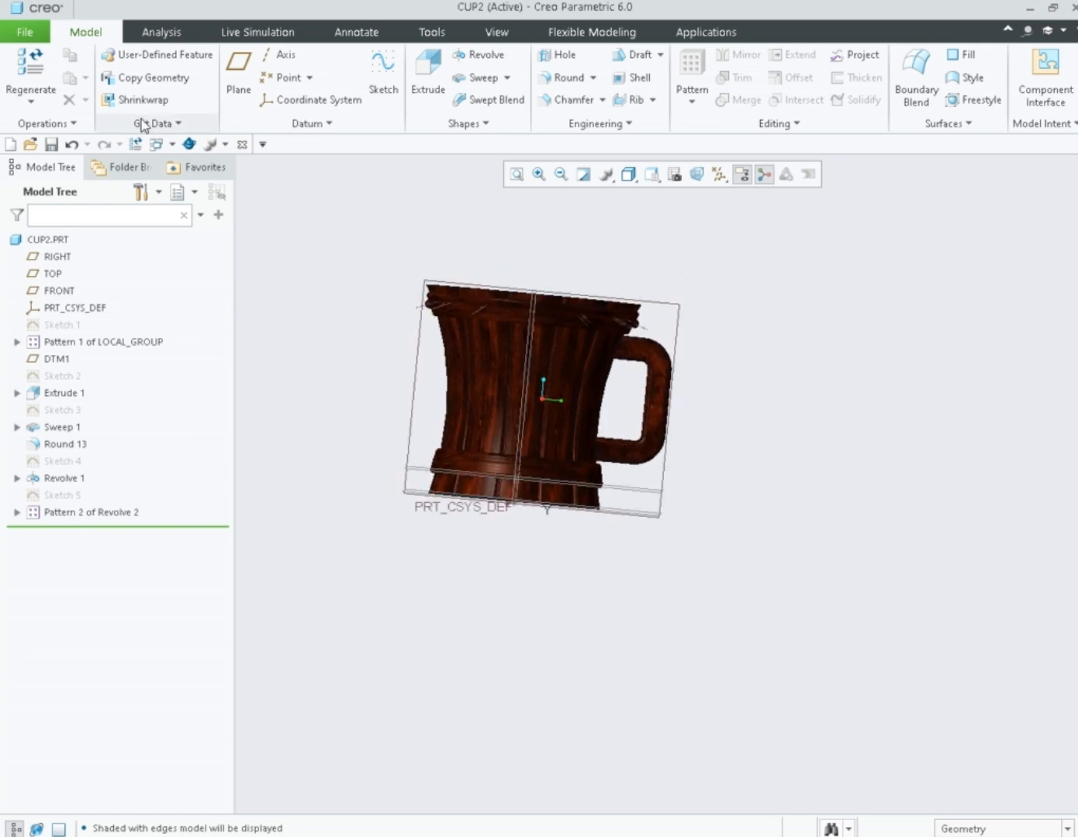
# Start a datum plane and measure the distance between the mug's top rim and DTM1.
pyautogui.click(238, 74)
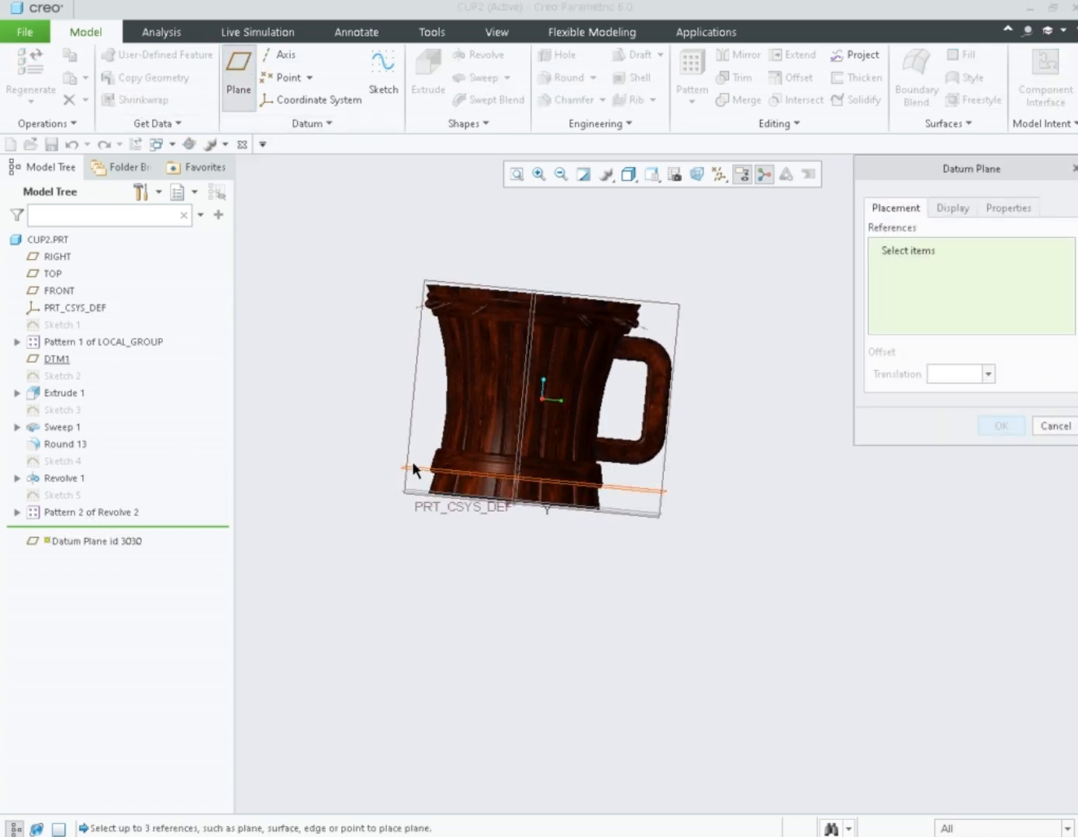
pyautogui.click(162, 32)
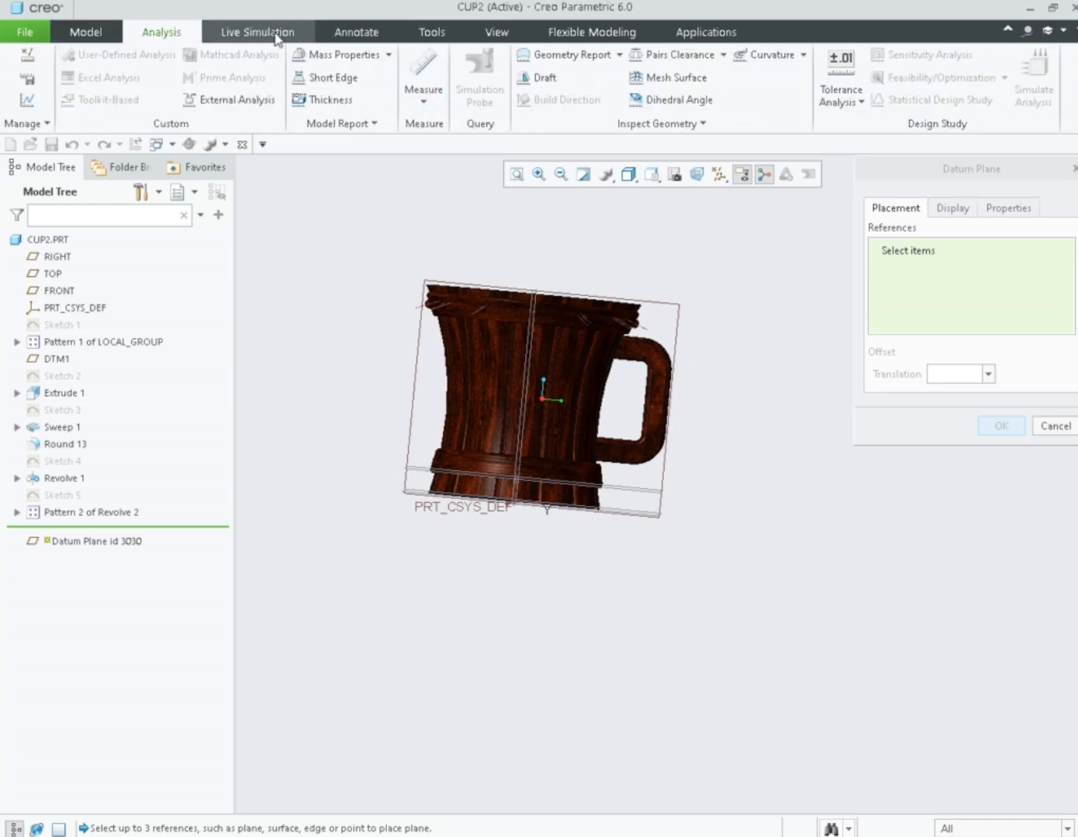
pyautogui.click(423, 89)
pyautogui.click(455, 164)
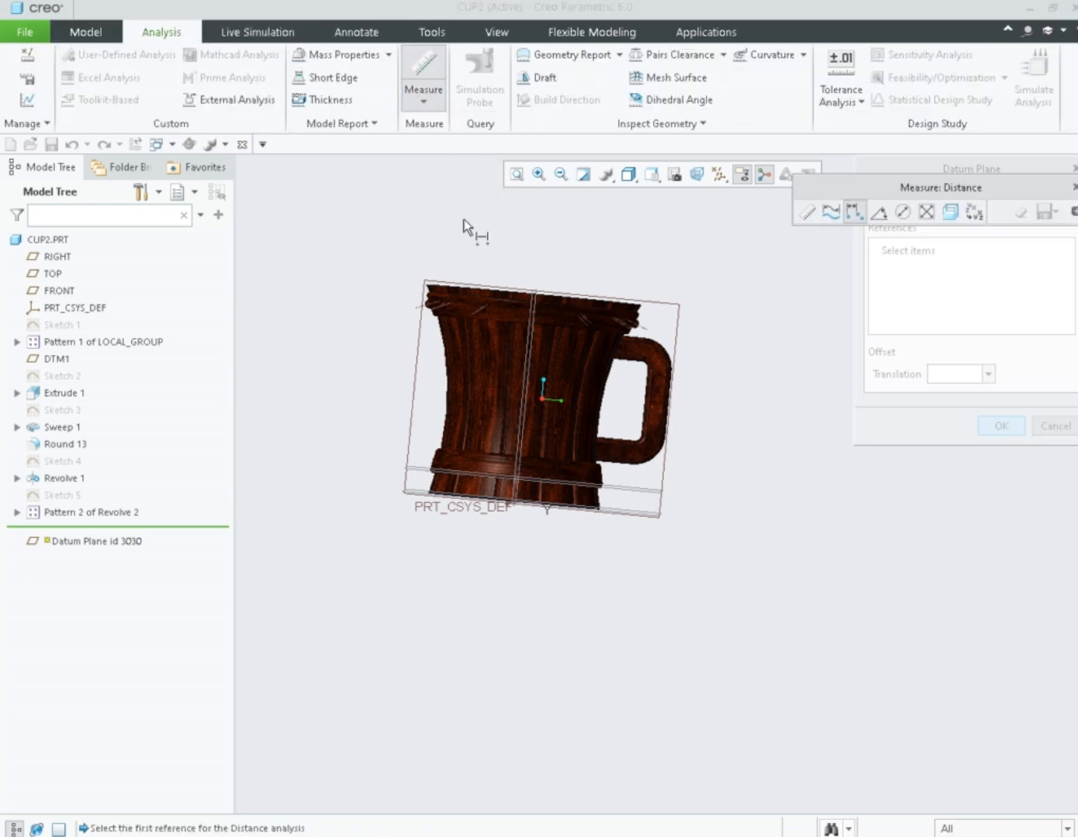
pyautogui.scroll(4, 469, 275)
pyautogui.click(428, 255)
pyautogui.scroll(-4, 451, 364)
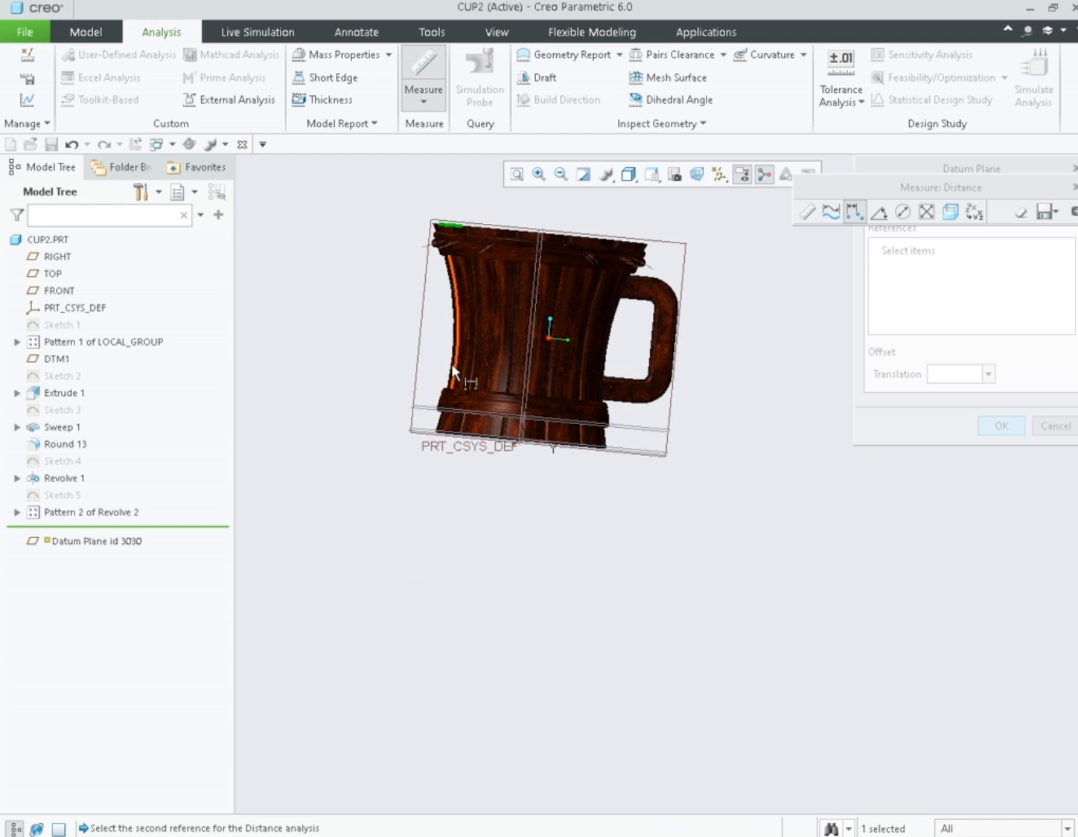
pyautogui.scroll(1, 428, 414)
pyautogui.click(430, 403)
pyautogui.press('Escape')
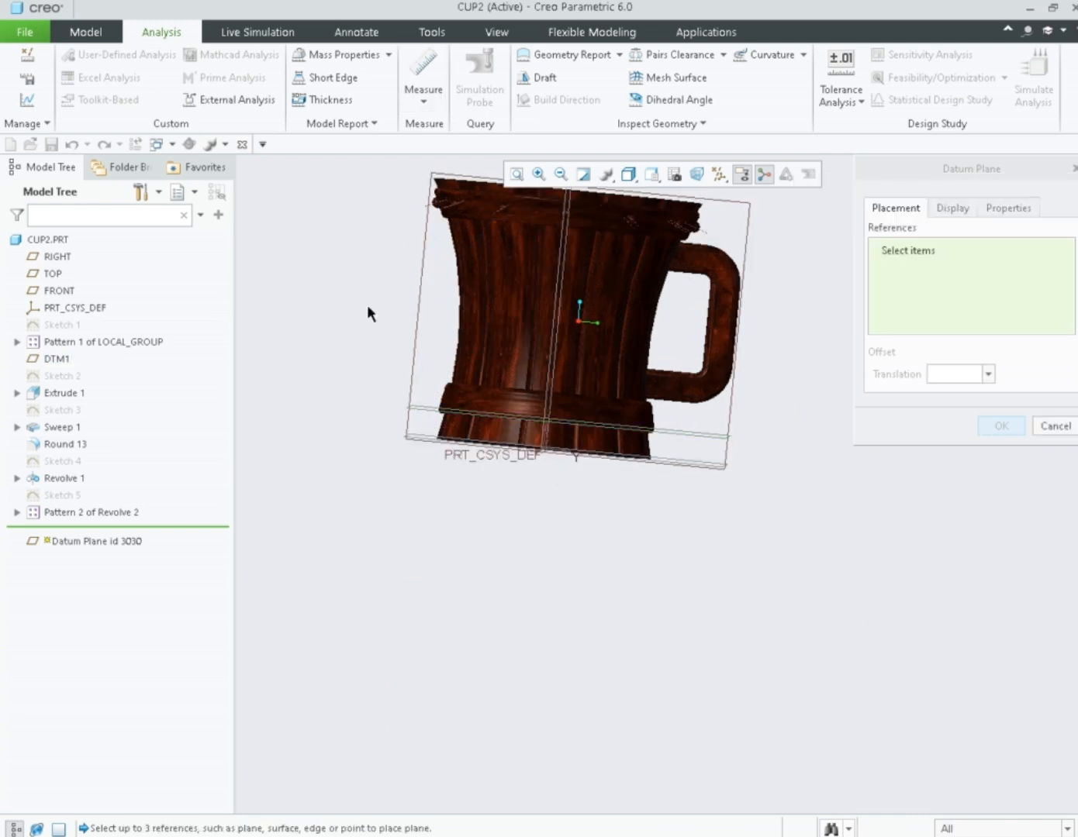
# Create a datum plane offset 40 from DTM1 and move it directly after Revolve 1 in the feature order.
pyautogui.click(985, 375)
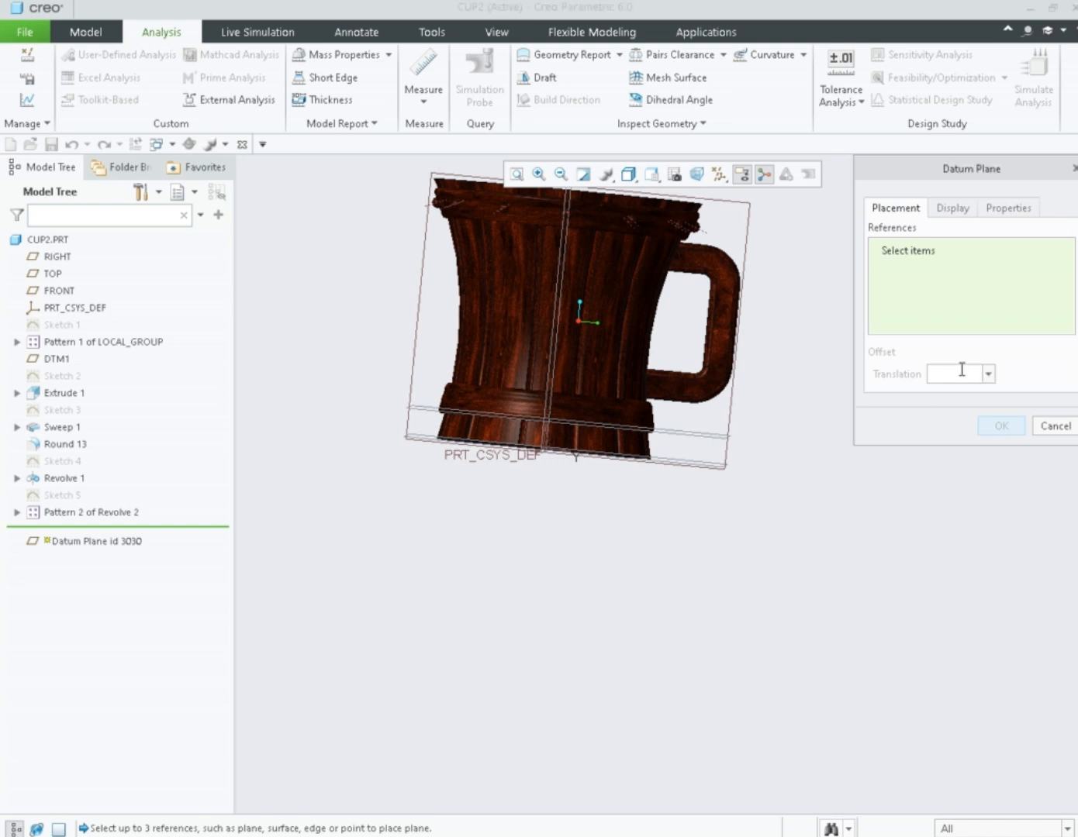
pyautogui.click(704, 436)
pyautogui.doubleClick(960, 374)
pyautogui.write('4.00')
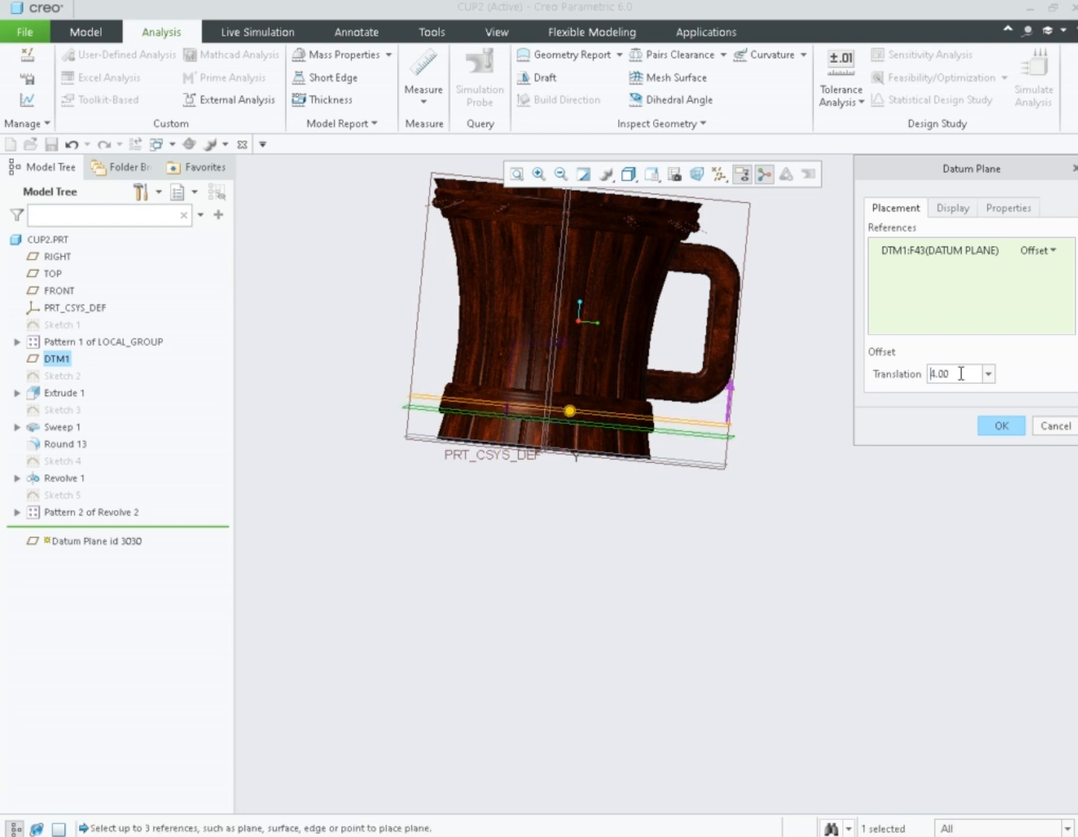
pyautogui.moveTo(965, 376); pyautogui.dragTo(900, 377)
pyautogui.write('40')
pyautogui.press('Return')
pyautogui.click(1002, 427)
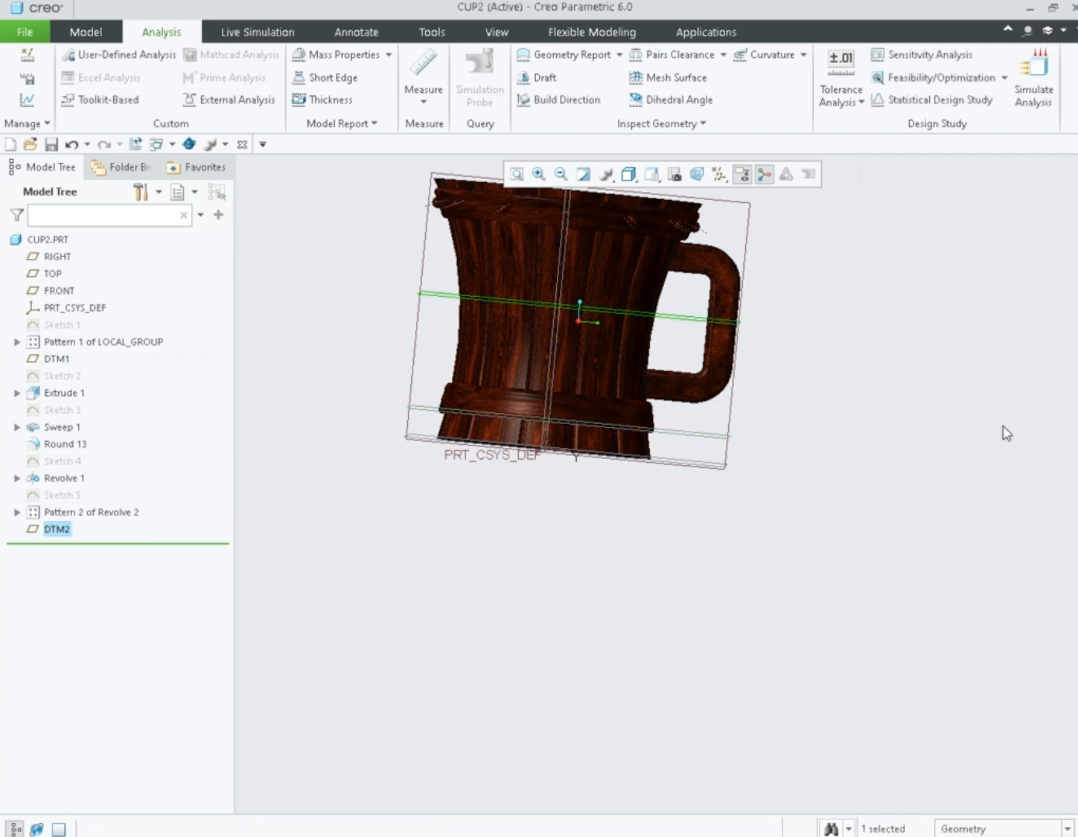
pyautogui.moveTo(49, 530); pyautogui.dragTo(66, 478)
# Try mirroring the stud pattern about DTM2 toward the lower band, and cancel the mirror.
pyautogui.click(40, 530)
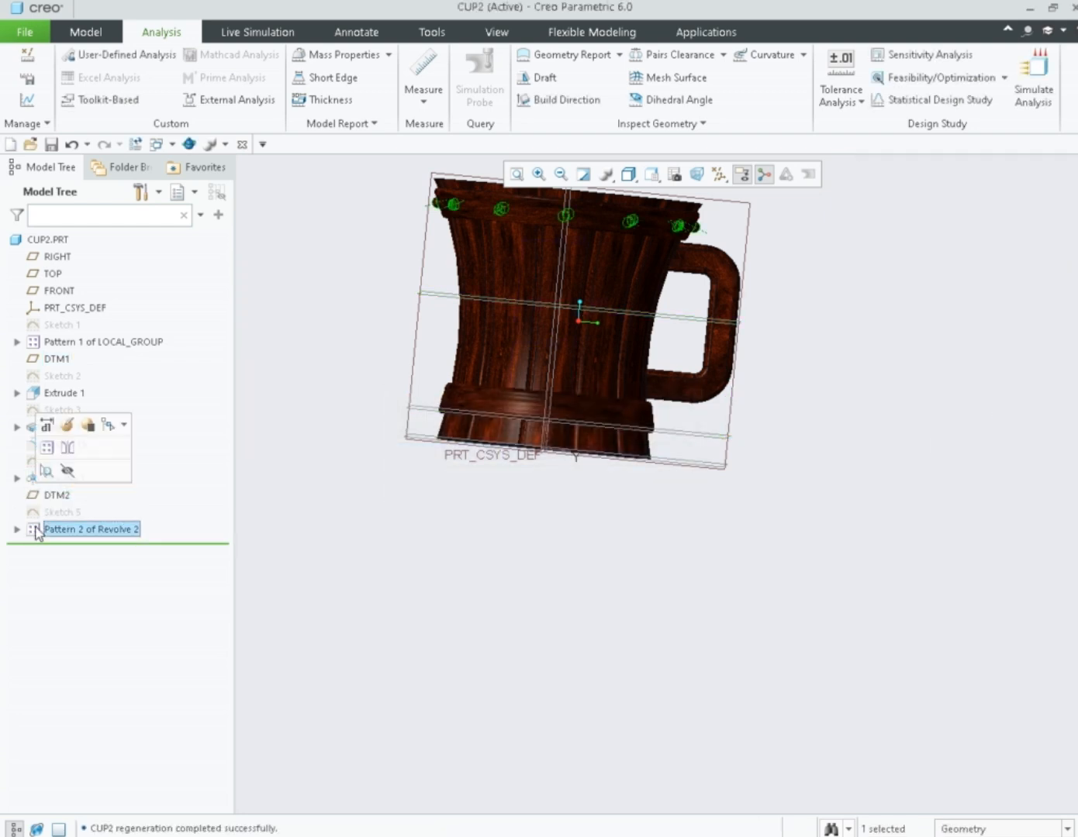
pyautogui.click(97, 31)
pyautogui.click(745, 64)
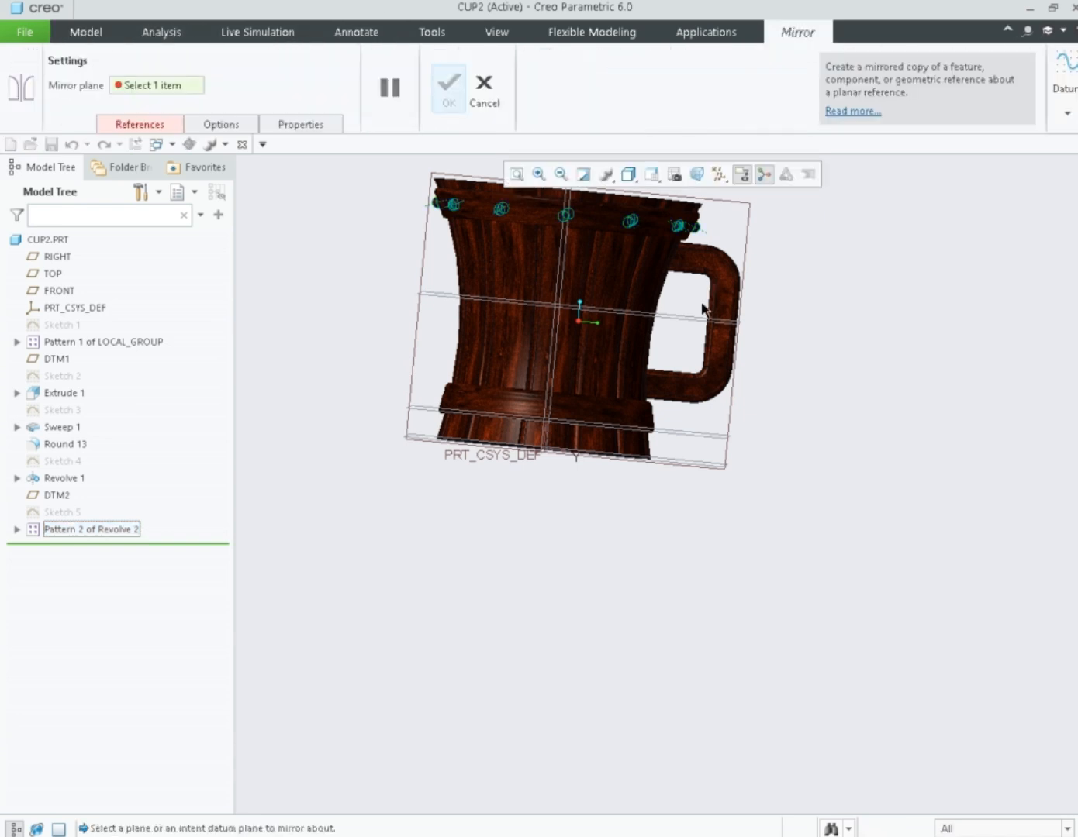
pyautogui.click(690, 319)
pyautogui.scroll(-3, 486, 407)
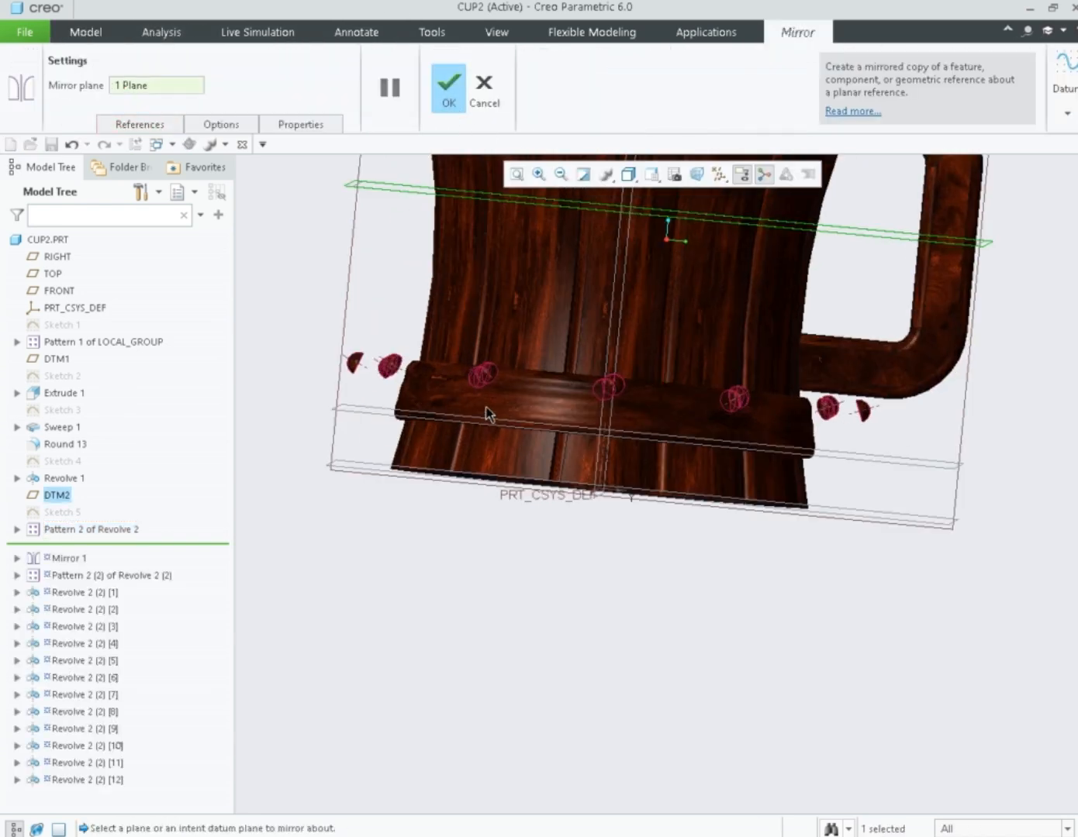
pyautogui.scroll(3, 485, 407)
pyautogui.click(485, 90)
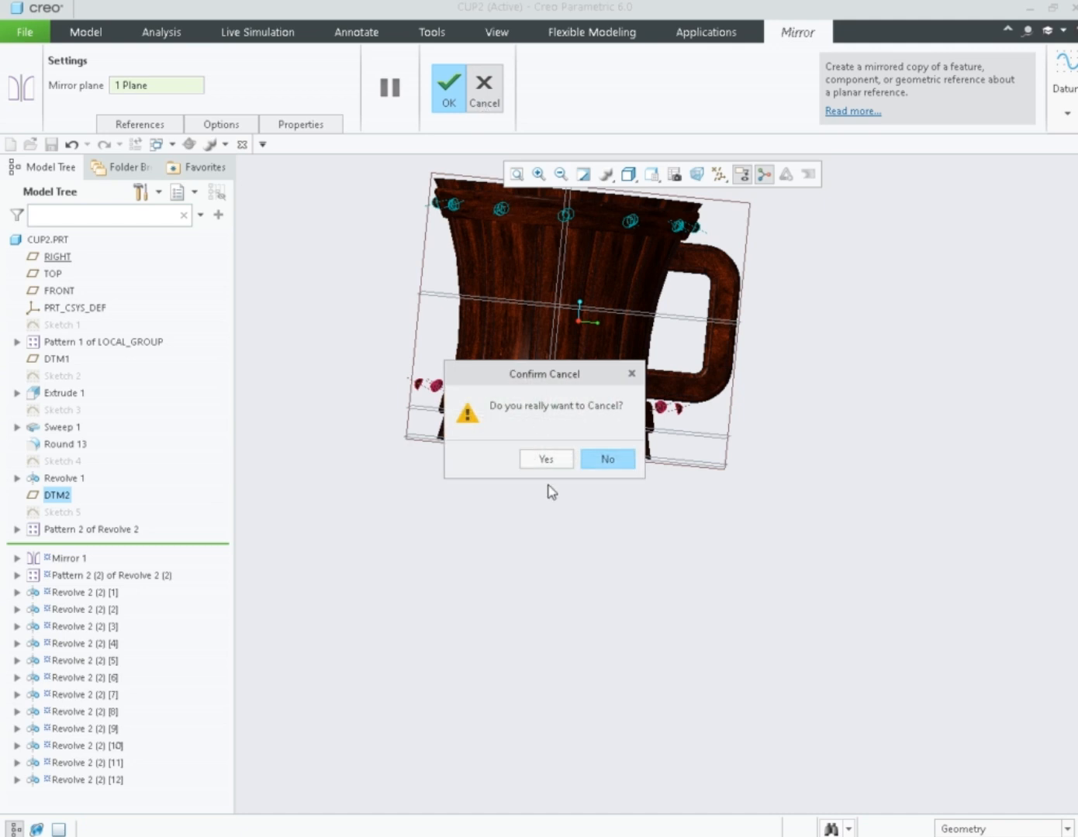
pyautogui.click(547, 457)
pyautogui.click(317, 436)
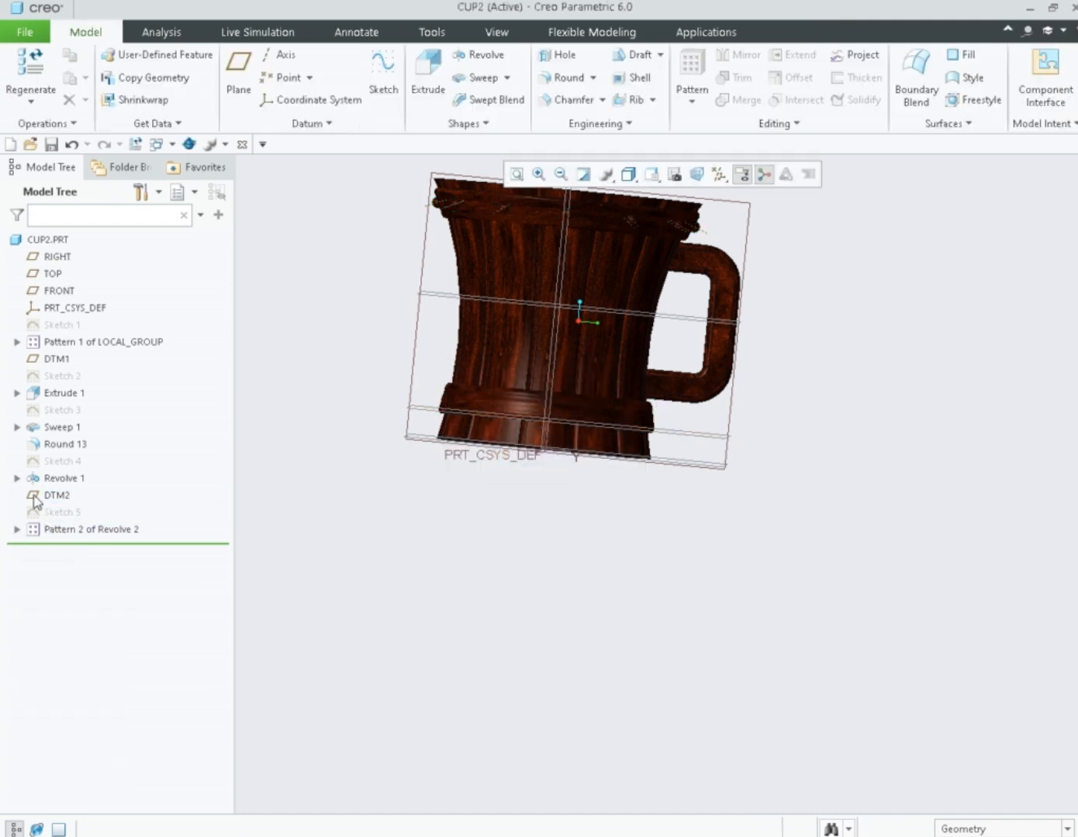
# Delete the datum plane DTM2.
pyautogui.click(35, 496)
pyautogui.rightClick(38, 495)
pyautogui.click(83, 602)
pyautogui.click(496, 450)
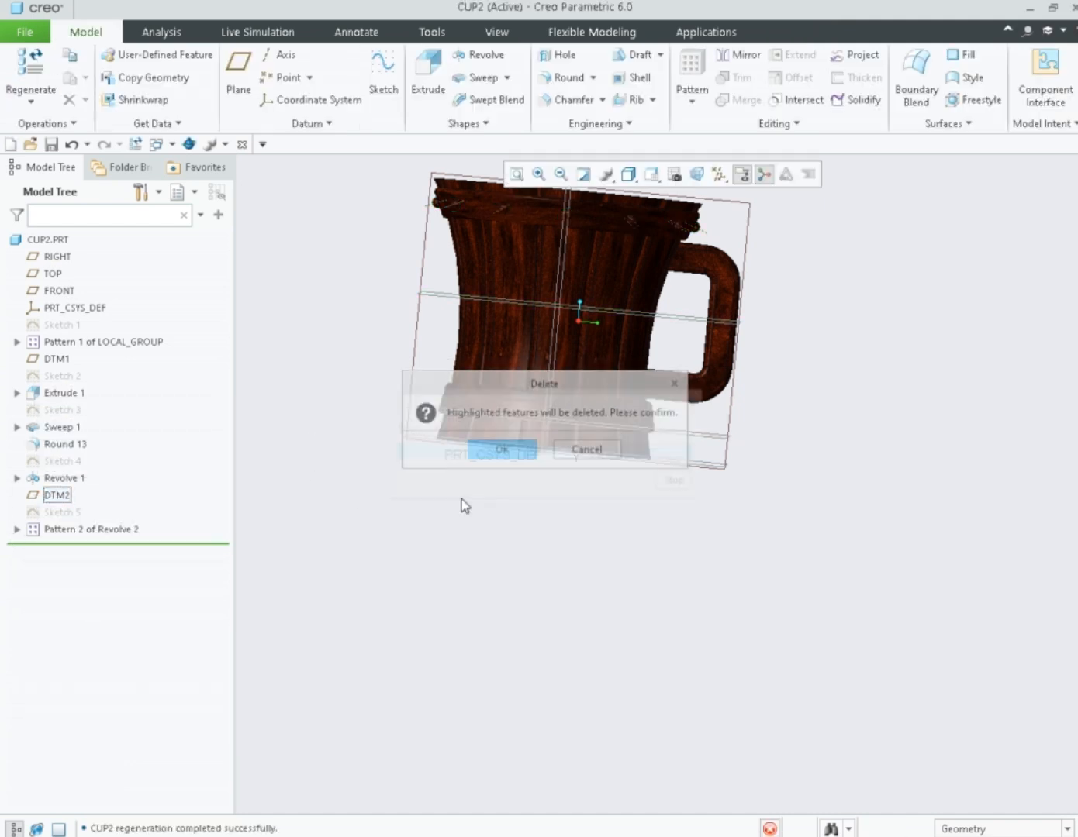
# Start a new sketch on the TOP plane and orient the view parallel to it.
pyautogui.click(395, 94)
pyautogui.click(746, 234)
pyautogui.middleClick(746, 233)
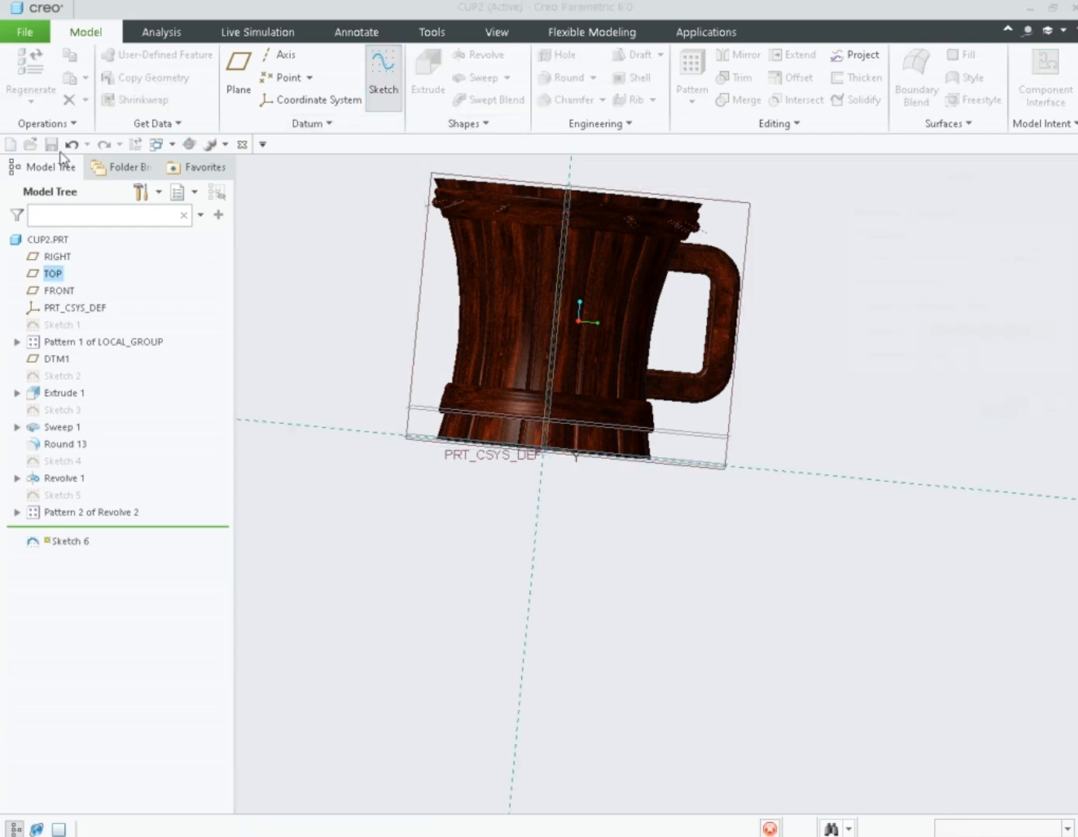
pyautogui.click(22, 101)
# Draw a vertical line on the mug's center axis spanning the lower band's height from its top edge to its bottom edge.
pyautogui.scroll(-5, 839, 672)
pyautogui.scroll(2, 444, 456)
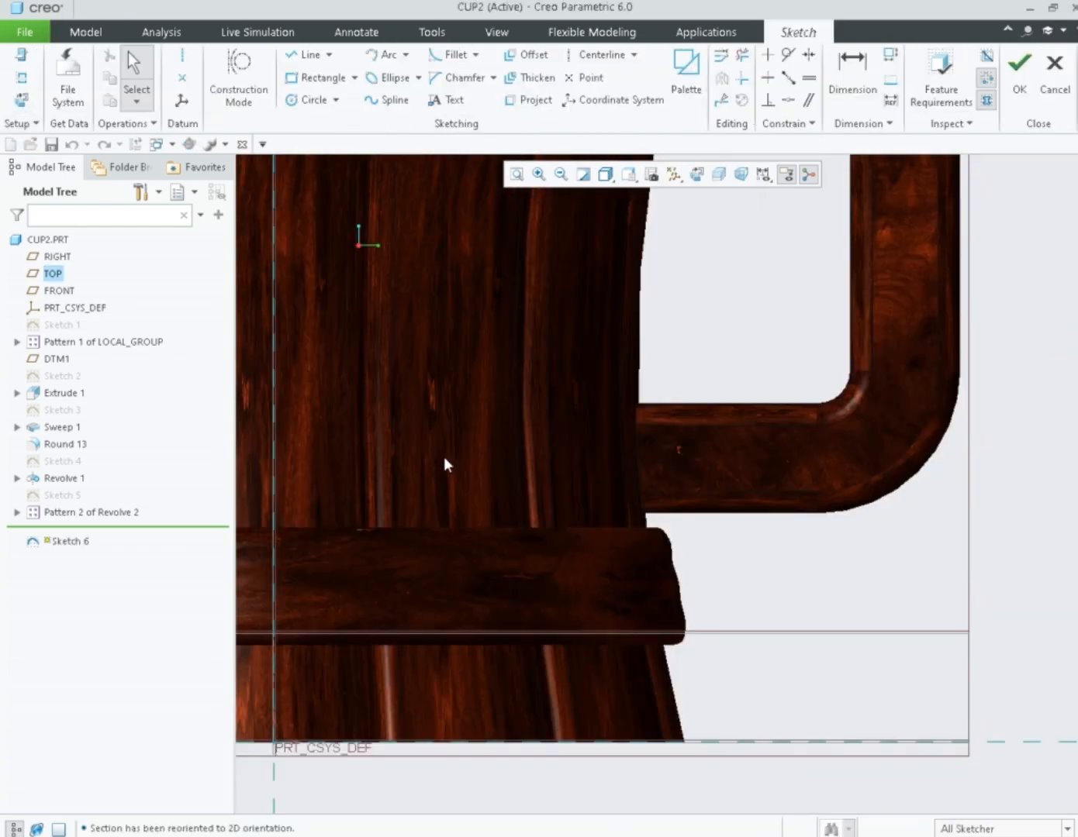
pyautogui.press('l')
pyautogui.click(273, 531)
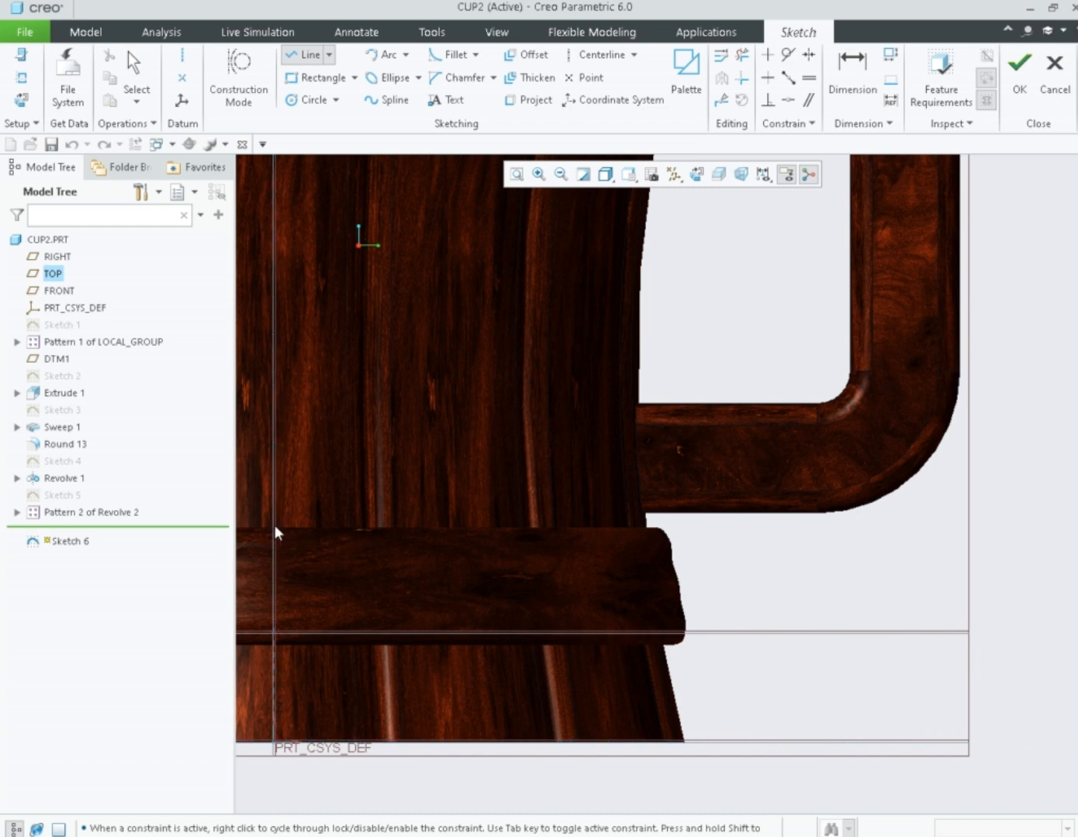
pyautogui.scroll(1, 396, 680)
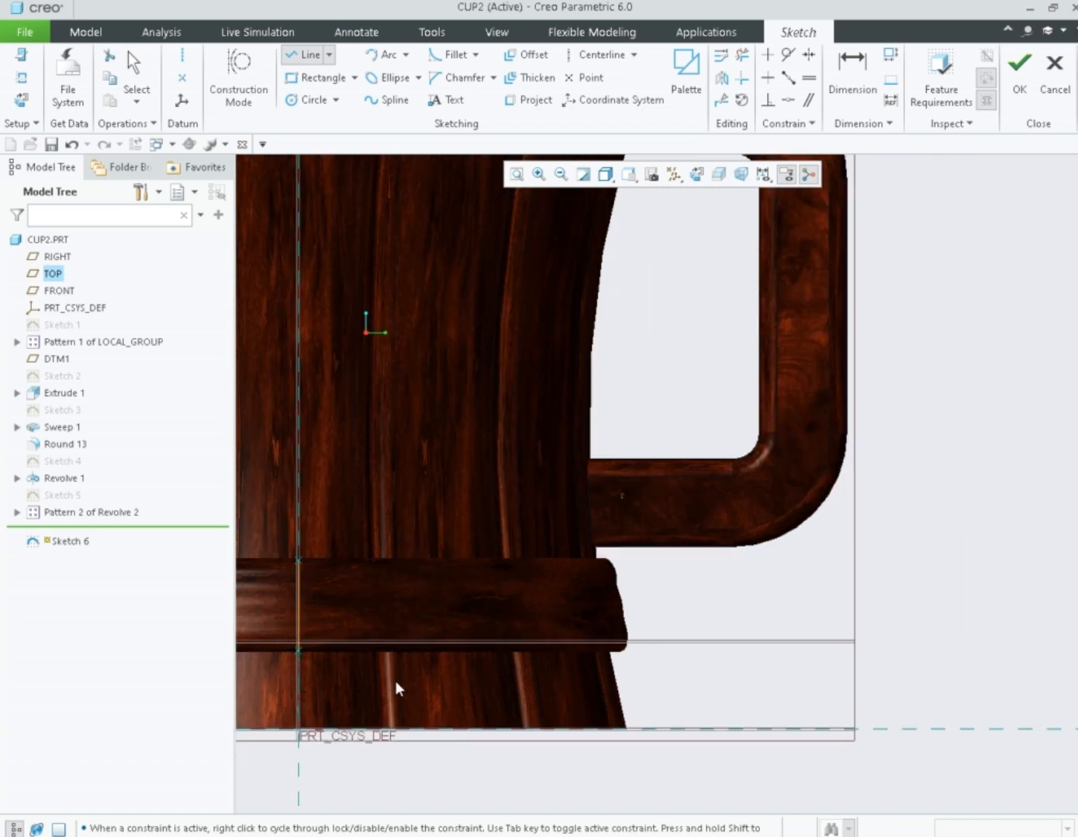
# Sketch a horizontal line from the vertical line's midpoint outward past the lower band, and a slanted line about 3.32 long along the band's outer edge.
pyautogui.click(299, 604)
pyautogui.scroll(-3, 643, 643)
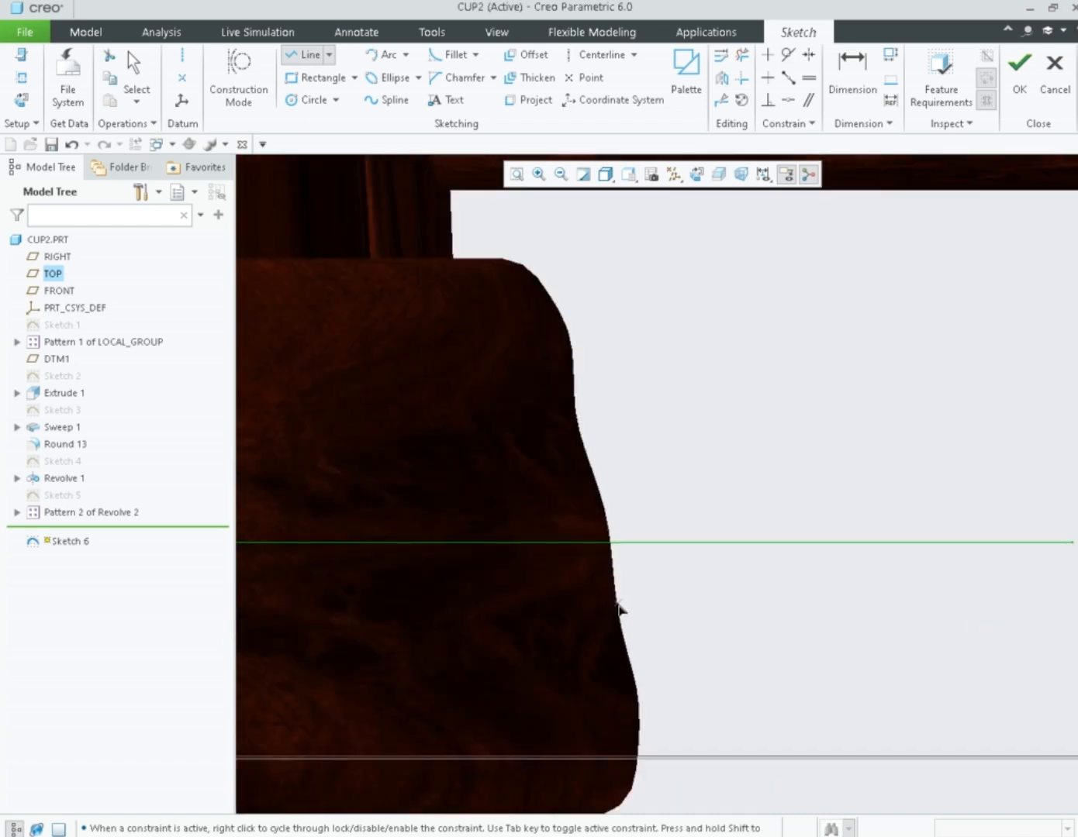
pyautogui.click(587, 459)
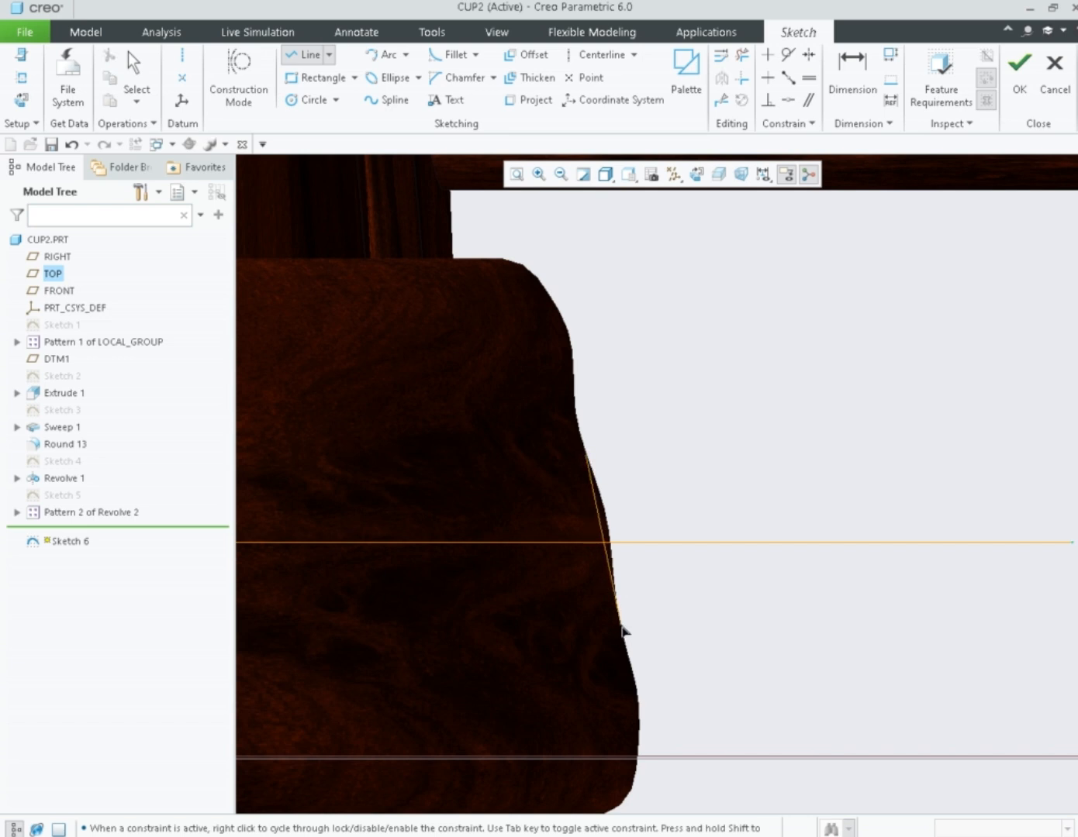
pyautogui.middleClick(689, 612)
pyautogui.middleClick(688, 611)
# Dimension the slanted line's length and set it to 4.
pyautogui.doubleClick(642, 582)
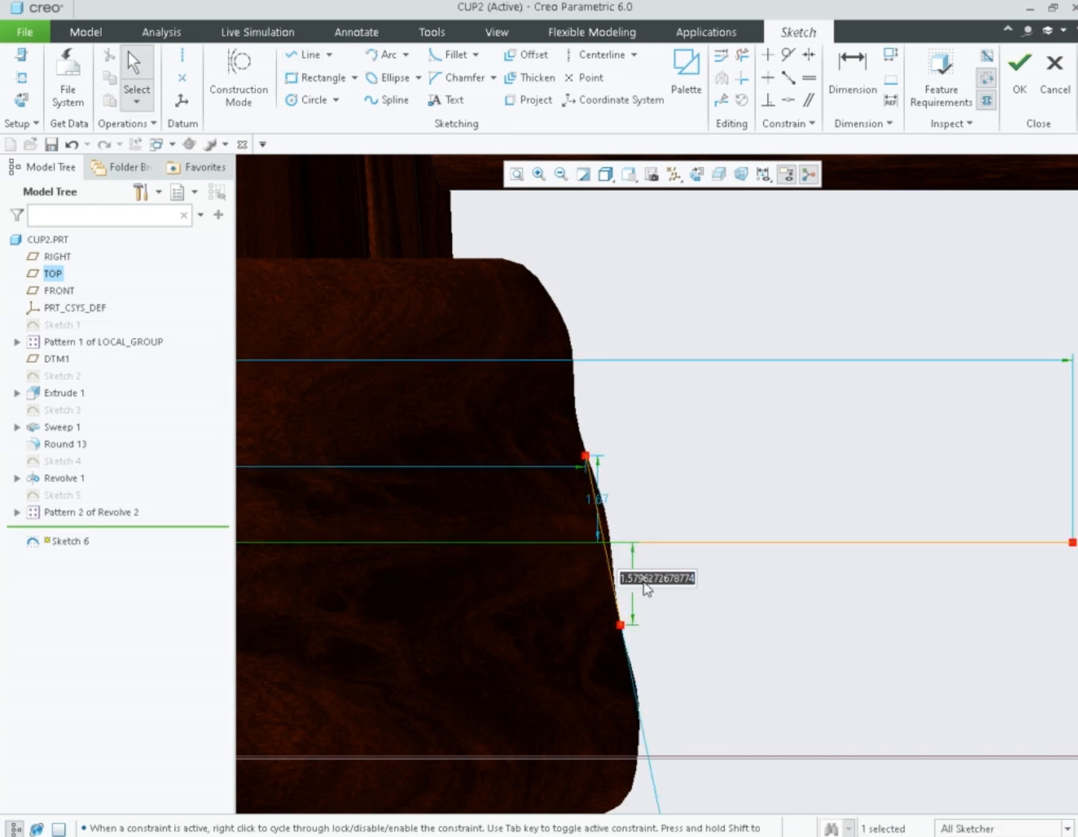
pyautogui.click(854, 65)
pyautogui.click(602, 529)
pyautogui.middleClick(671, 531)
pyautogui.write('4')
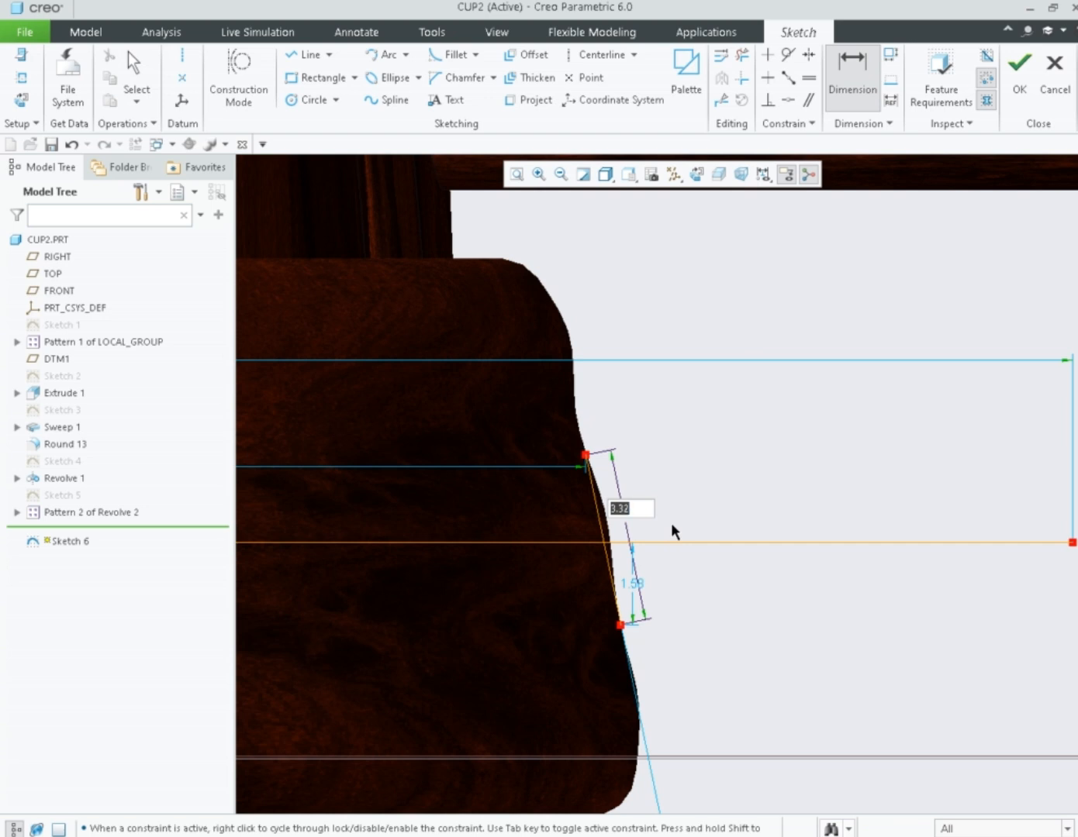
pyautogui.press('Return')
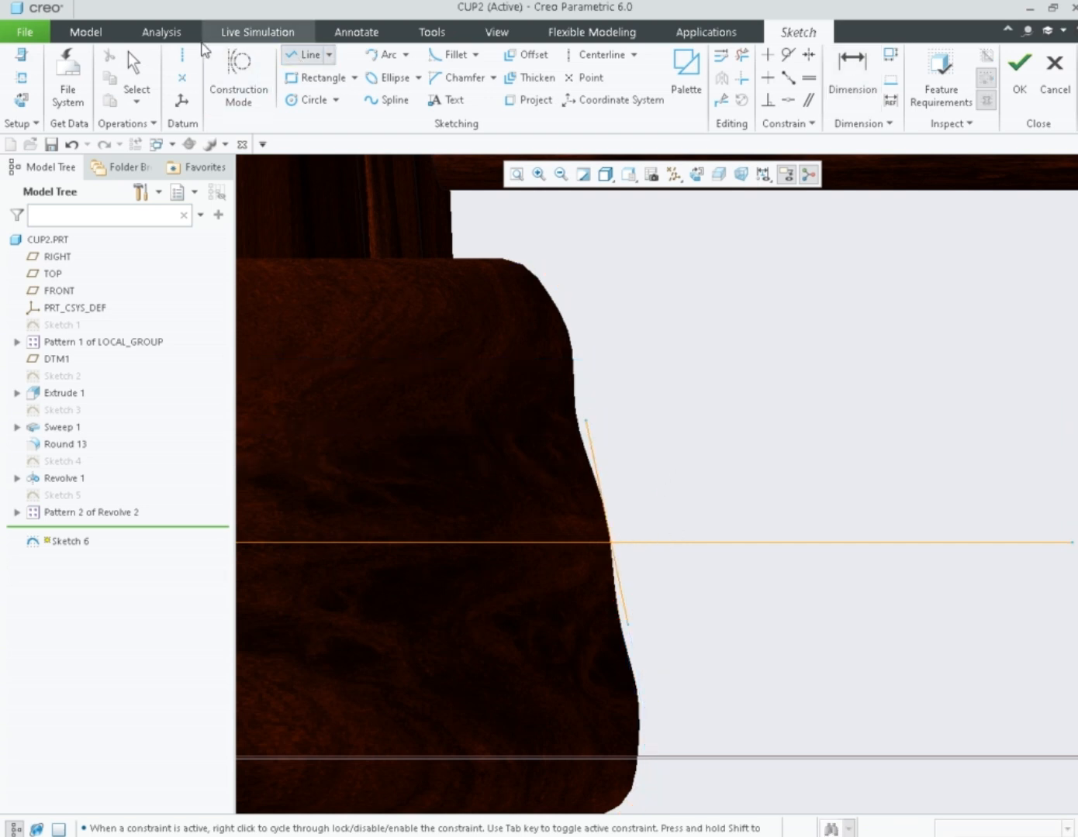
# Dimension the vertical distances from the horizontal line to the slanted line's upper and lower endpoints.
pyautogui.click(181, 54)
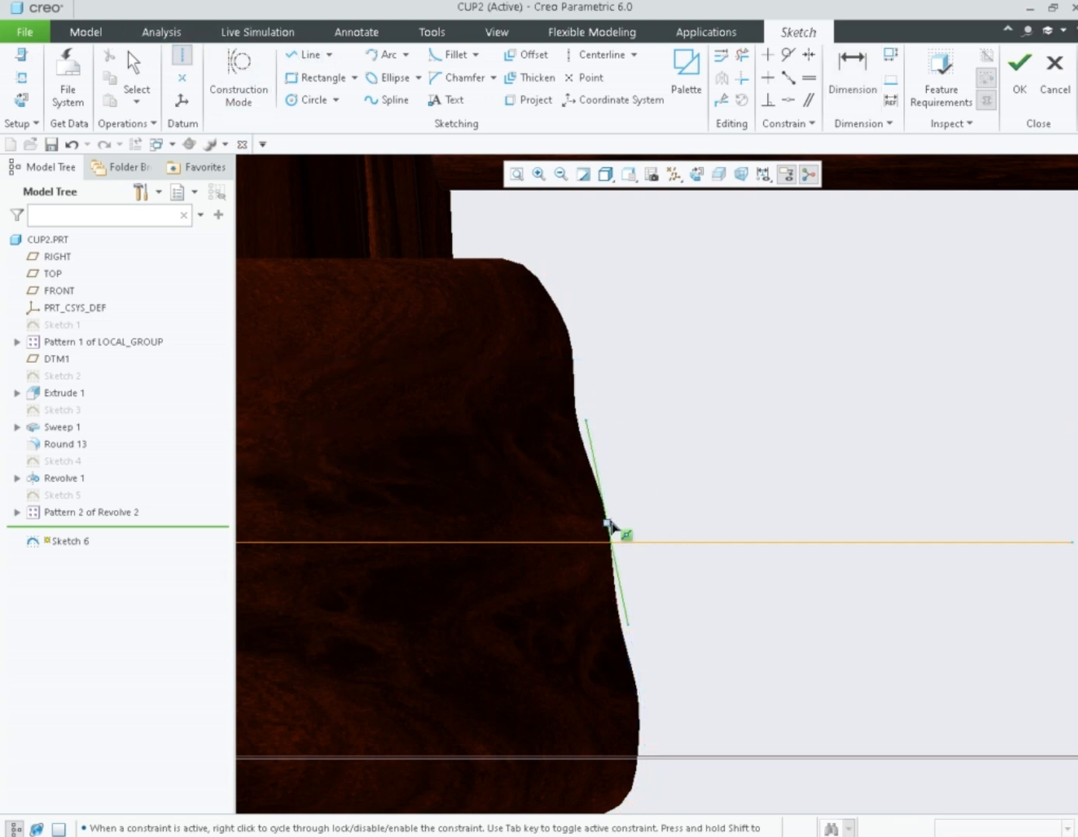
pyautogui.middleClick(652, 492)
pyautogui.click(846, 79)
pyautogui.click(592, 455)
pyautogui.click(679, 542)
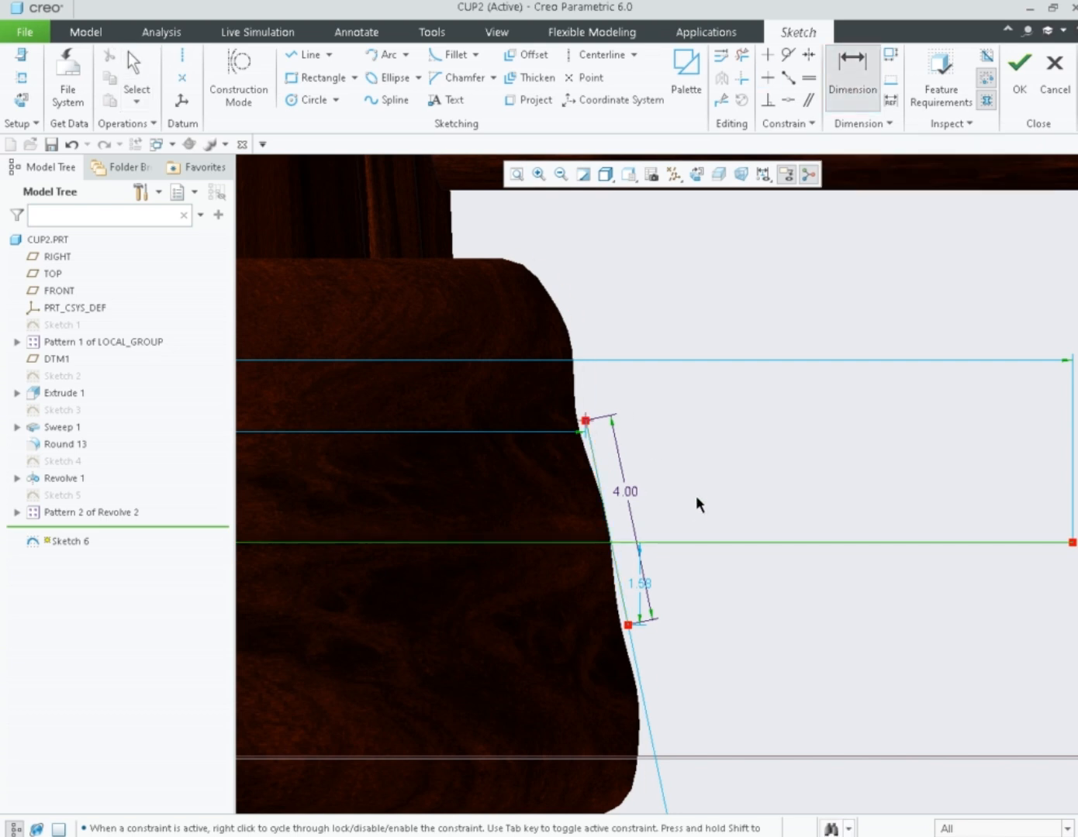
pyautogui.middleClick(696, 491)
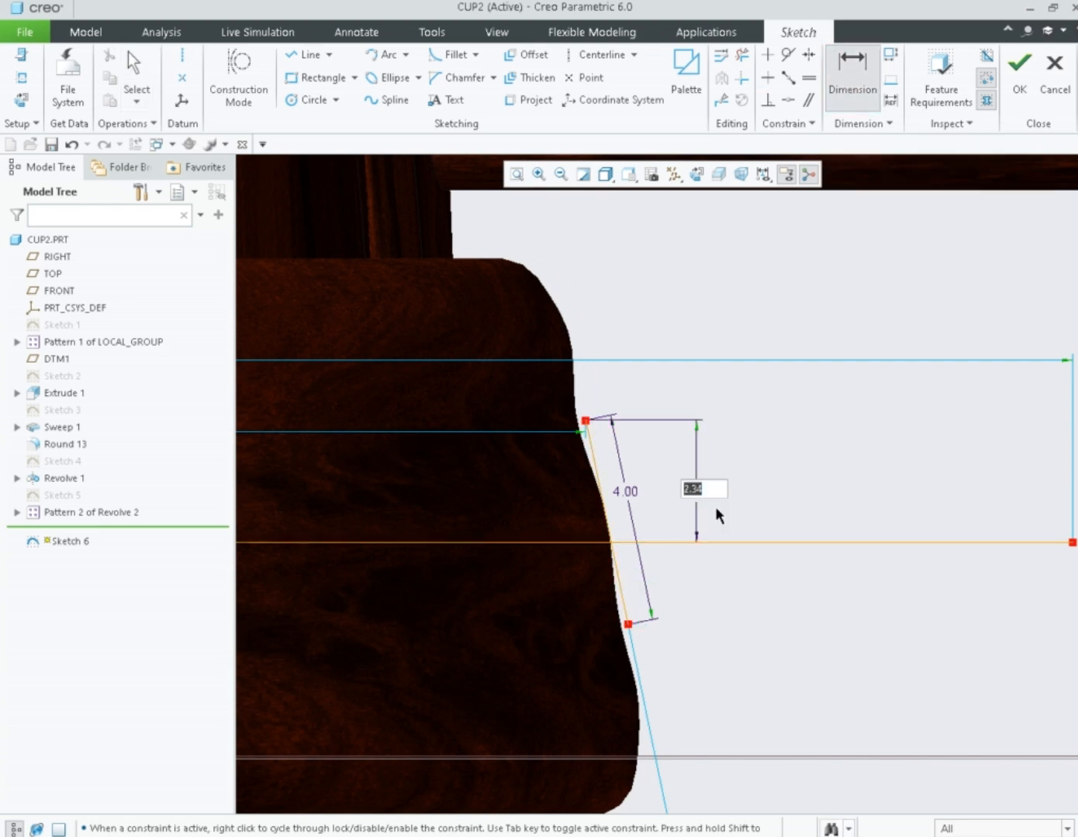
pyautogui.middleClick(710, 543)
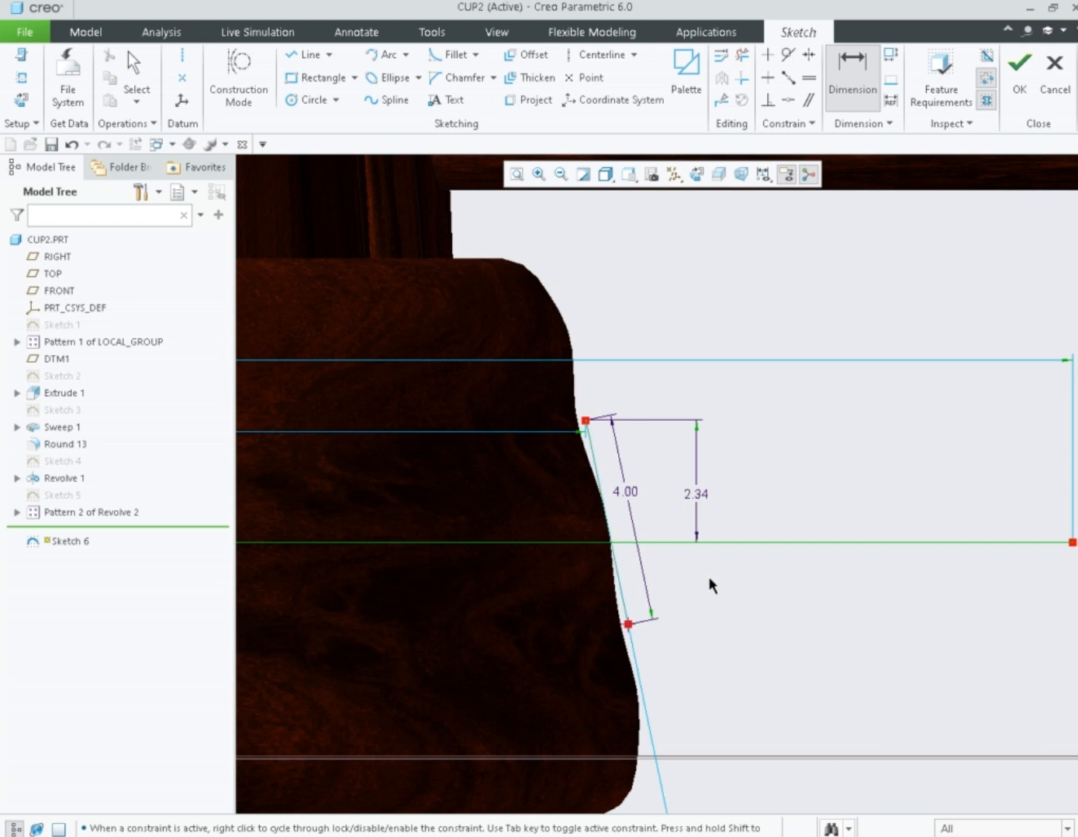
pyautogui.middleClick(708, 576)
pyautogui.middleClick(736, 601)
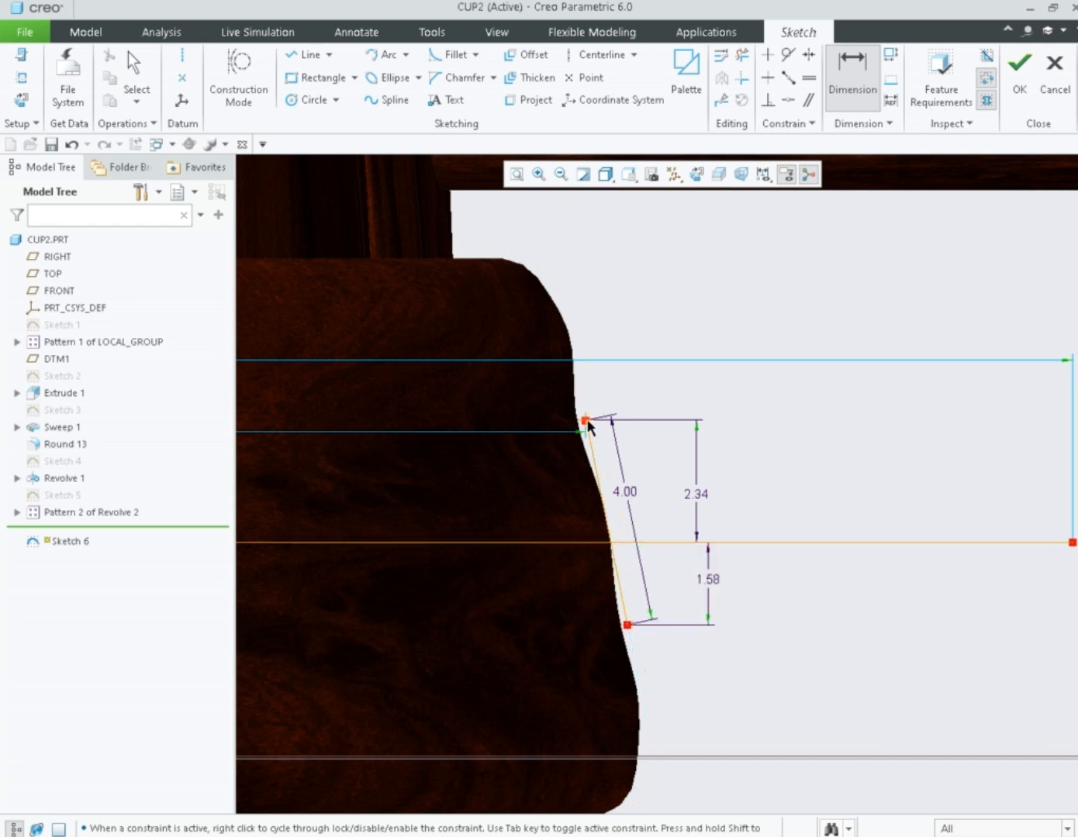
# Try to add a vertical dimension between the slanted line's two endpoints.
pyautogui.middleClick(754, 604)
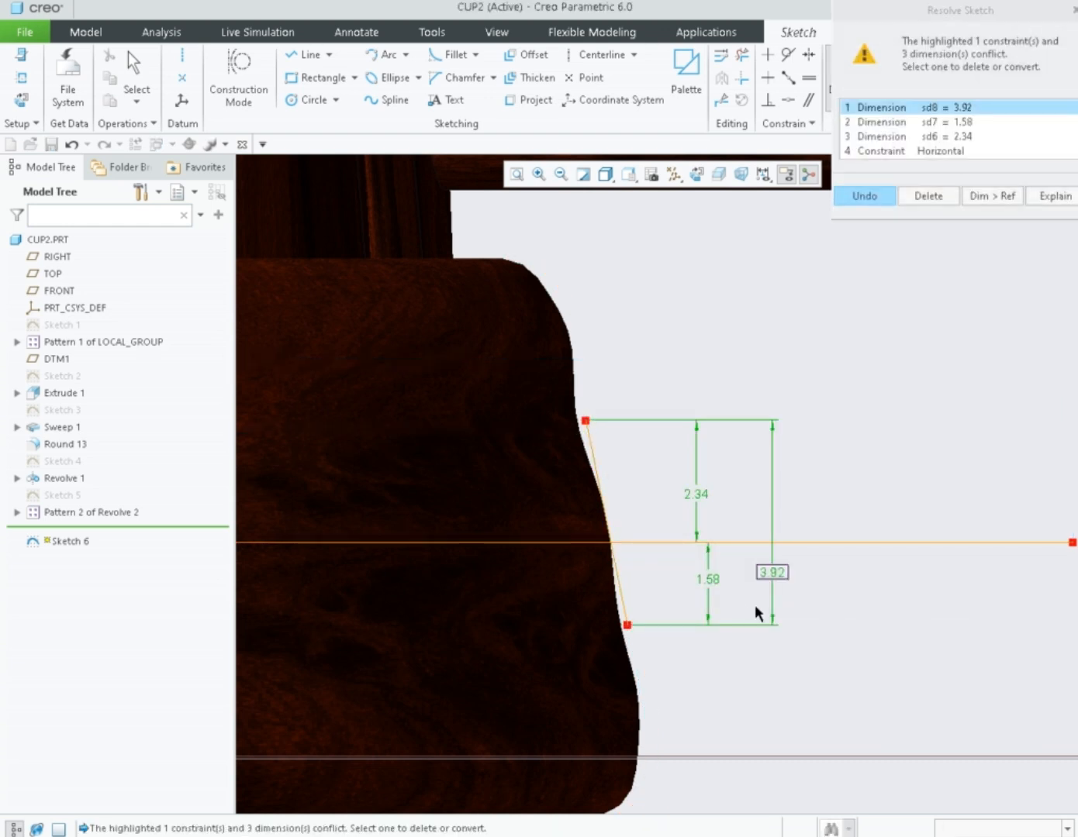
pyautogui.doubleClick(710, 579)
pyautogui.middleClick(769, 571)
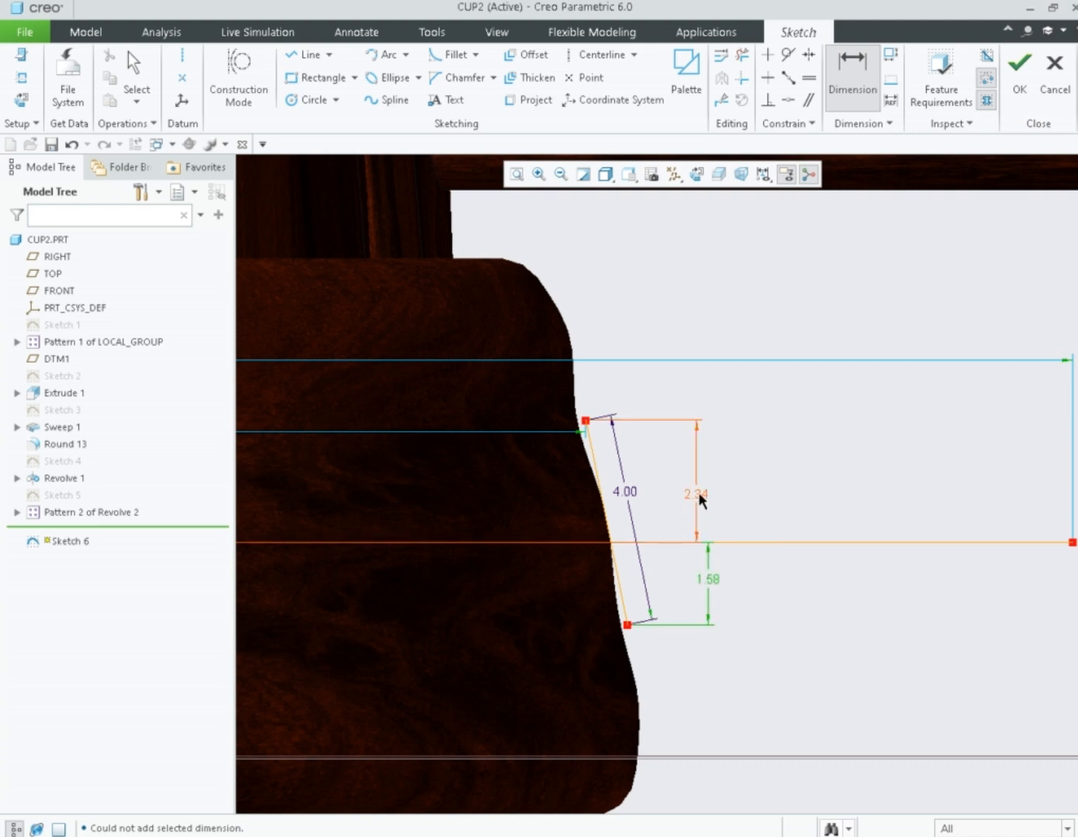
# Delete the upper vertical dimension and set the lower endpoint's distance from the horizontal line to 3.92/2.
pyautogui.press('Delete')
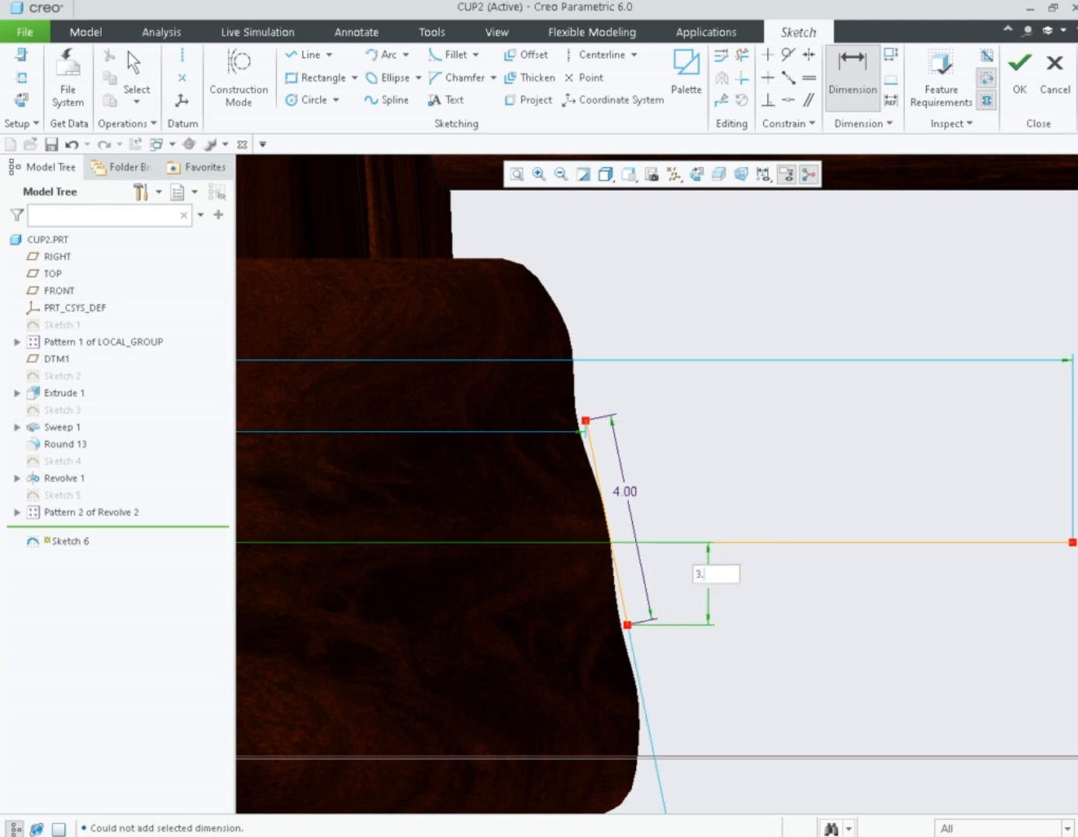
pyautogui.write('3.92/2')
pyautogui.press('Return')
# Draw a semicircular arc between the slanted line's two endpoints, bulging outward from the lower band.
pyautogui.scroll(-2, 617, 485)
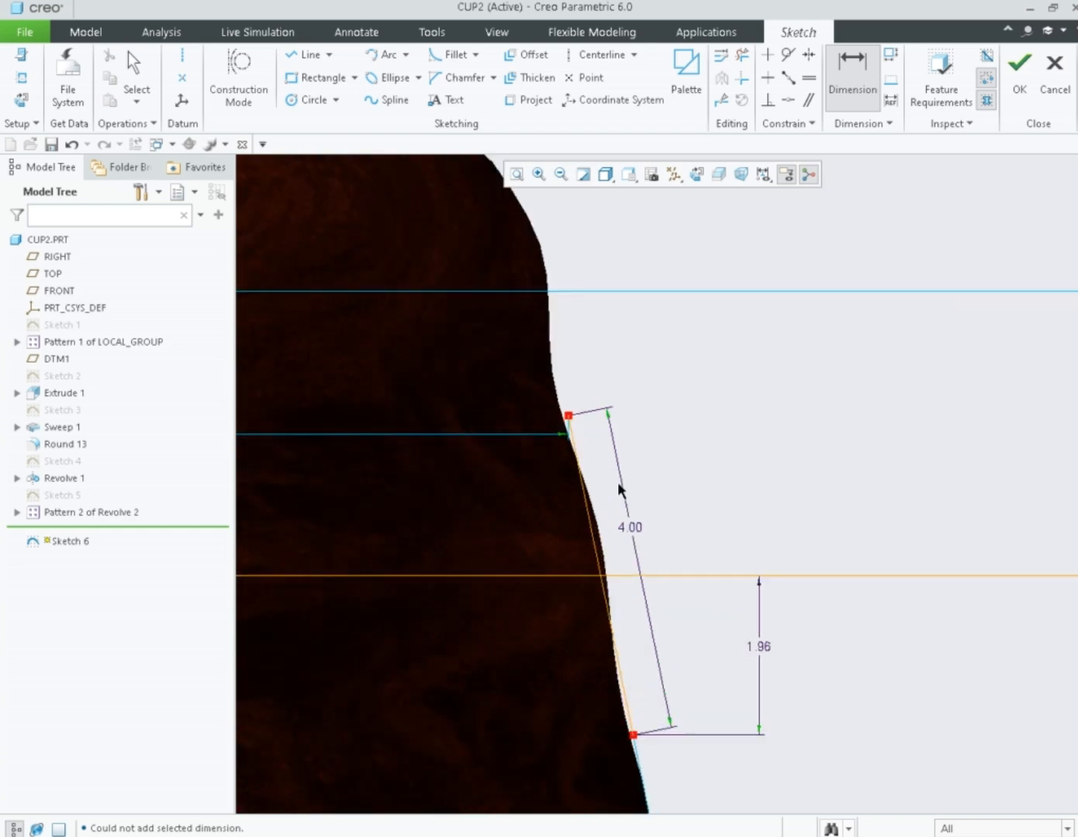
pyautogui.scroll(3, 650, 448)
pyautogui.click(376, 60)
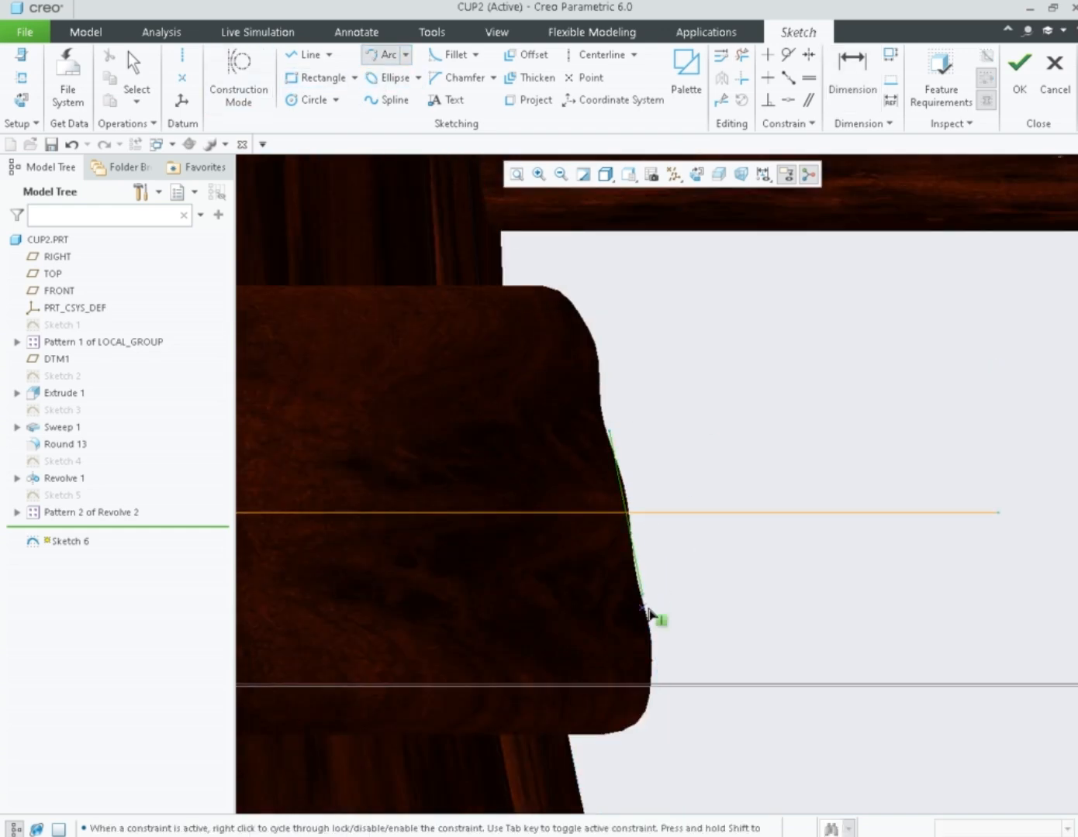
pyautogui.click(642, 594)
pyautogui.click(610, 431)
pyautogui.click(703, 484)
pyautogui.middleClick(759, 575)
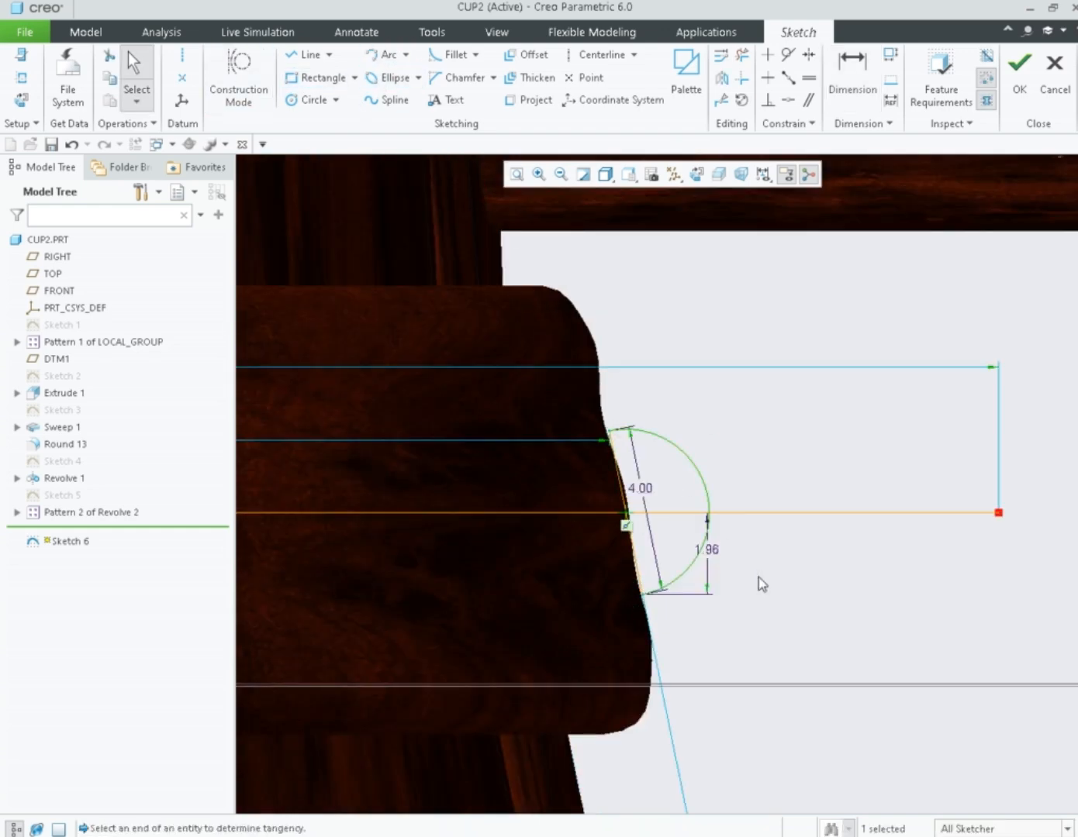
# Add a datum centerline through the slanted line's midpoint, perpendicular to that line.
pyautogui.scroll(-2, 760, 577)
pyautogui.scroll(2, 587, 487)
pyautogui.click(189, 64)
pyautogui.click(573, 483)
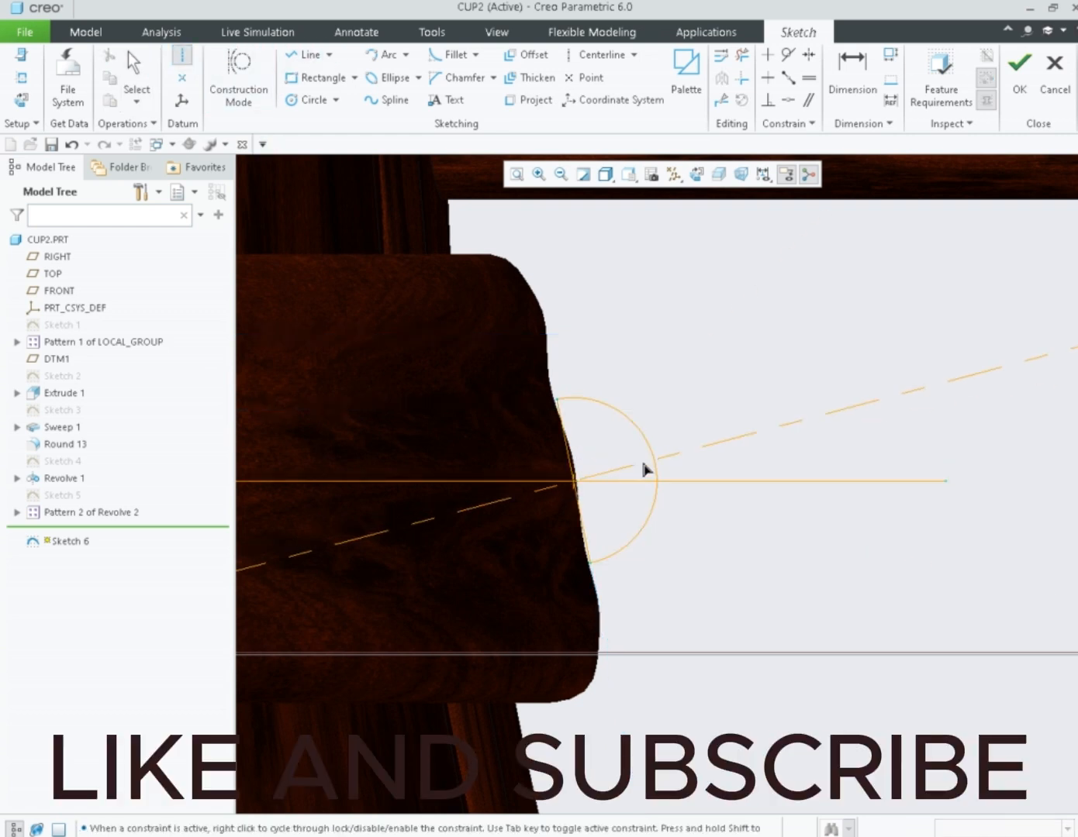
pyautogui.click(758, 453)
pyautogui.middleClick(717, 517)
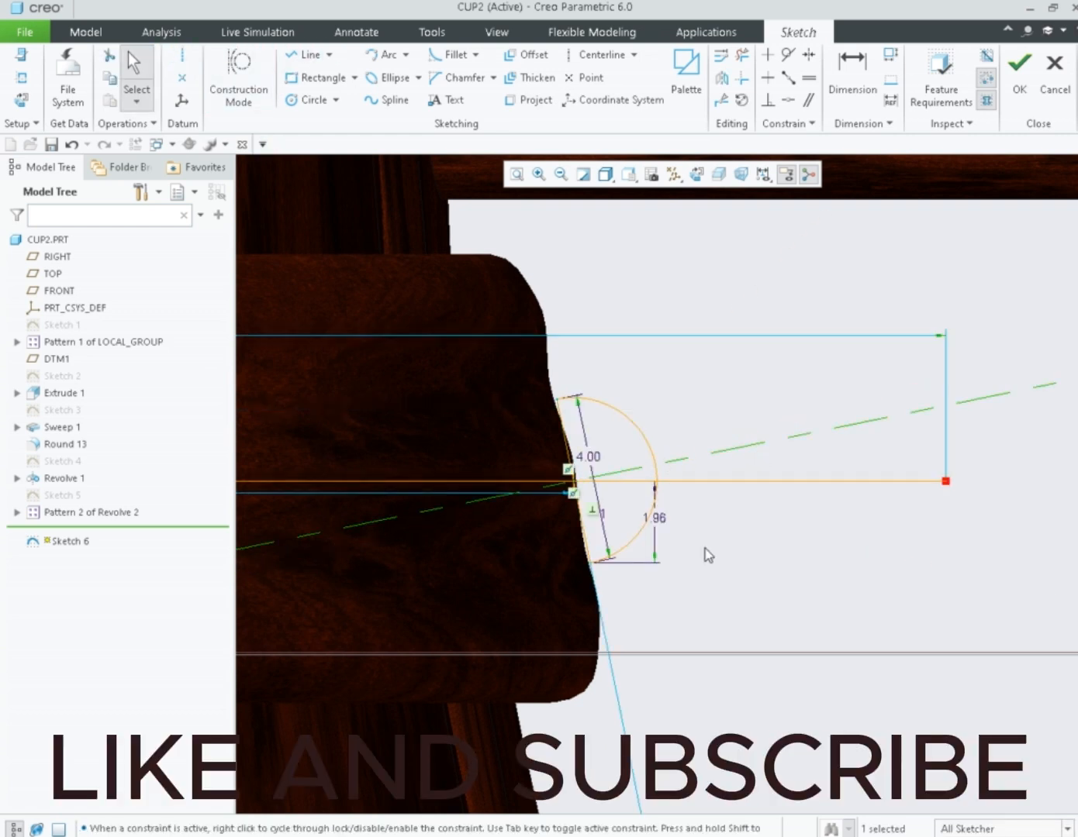